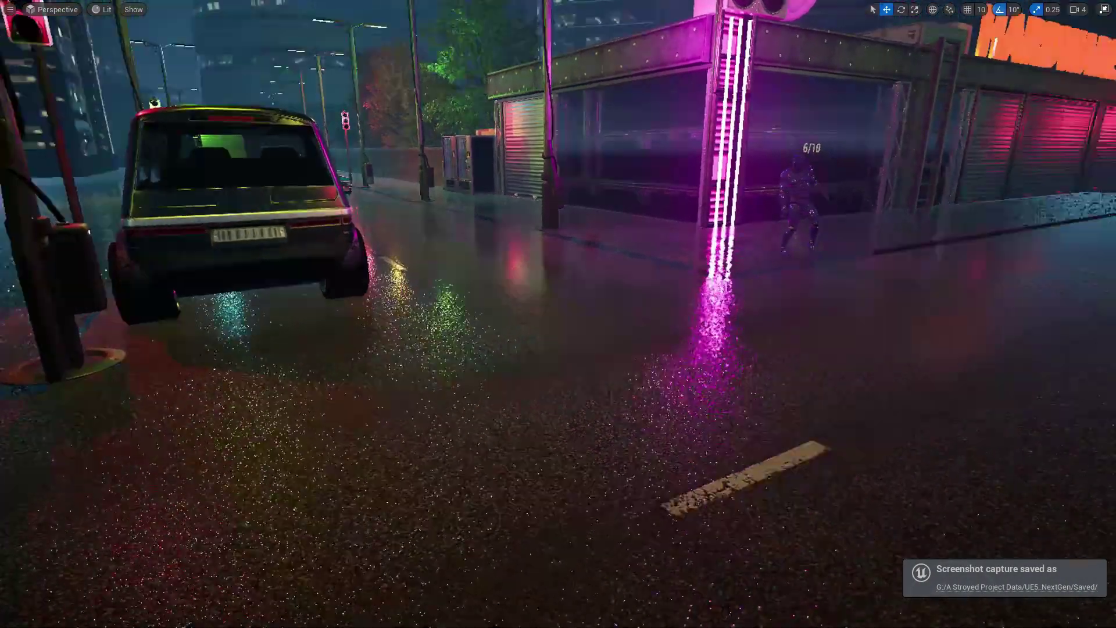
- Leave the fullscreen viewport and play-test Map1, moving around the street and attacking a zombie with fire, and end the play session
key("s")
key("F11")
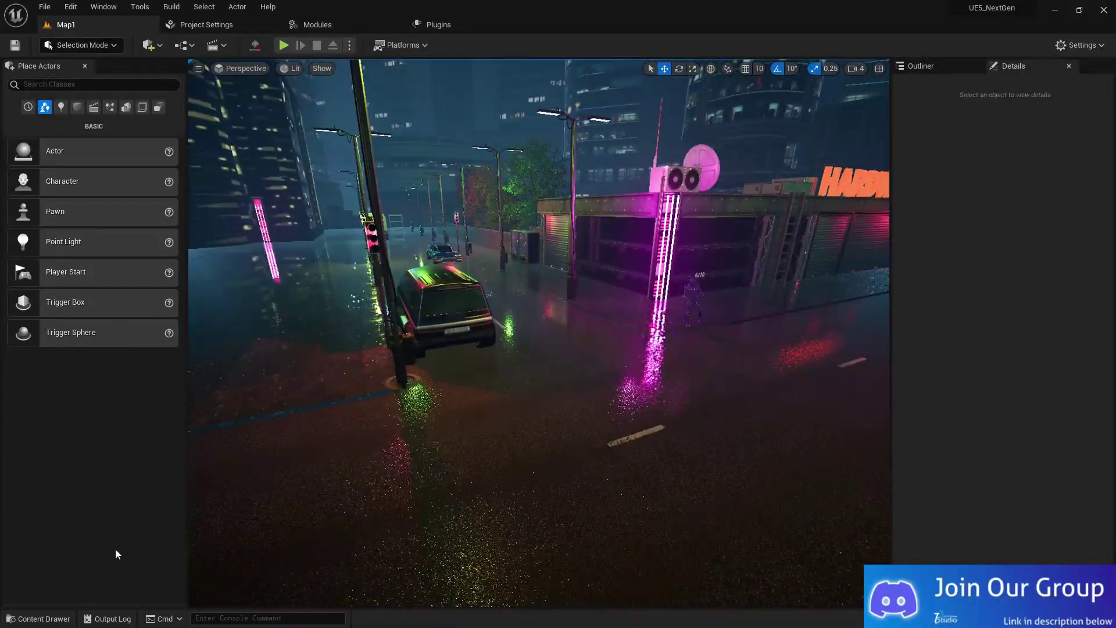
left_click(284, 45)
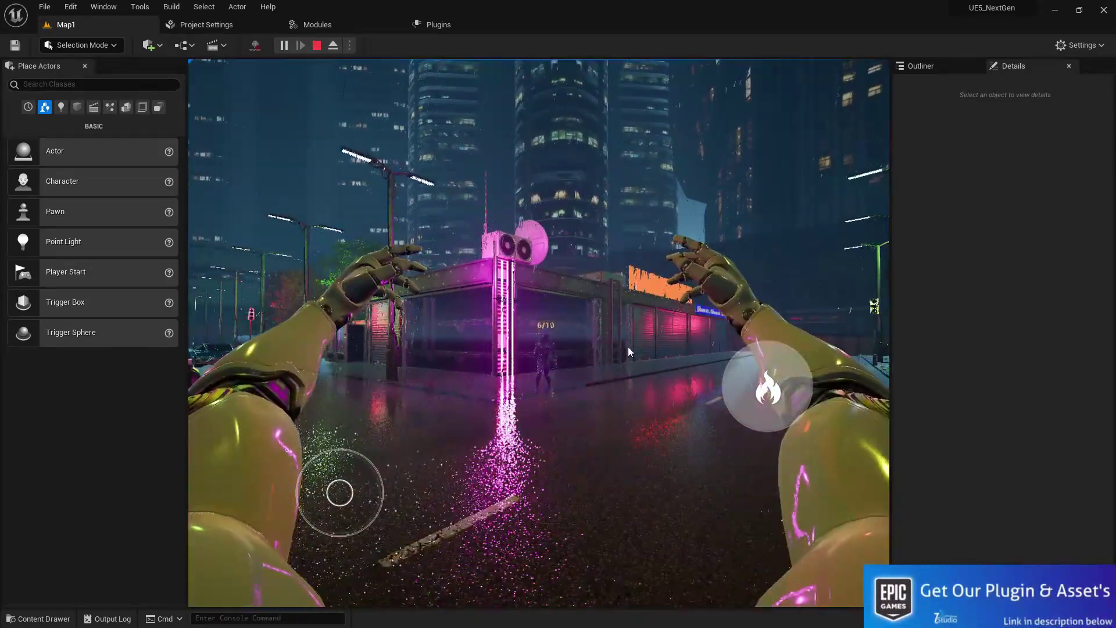
mouse_move(627, 345)
left_mouse_down()
mouse_move(650, 351)
mouse_move(608, 356)
mouse_move(665, 365)
left_mouse_up()
mouse_move(547, 352)
left_mouse_down()
mouse_move(541, 366)
mouse_move(497, 368)
mouse_move(563, 322)
mouse_move(633, 296)
mouse_move(558, 292)
mouse_move(495, 242)
mouse_move(672, 201)
mouse_move(581, 195)
mouse_move(622, 245)
left_mouse_up()
key("s")
key("a")
key("d")
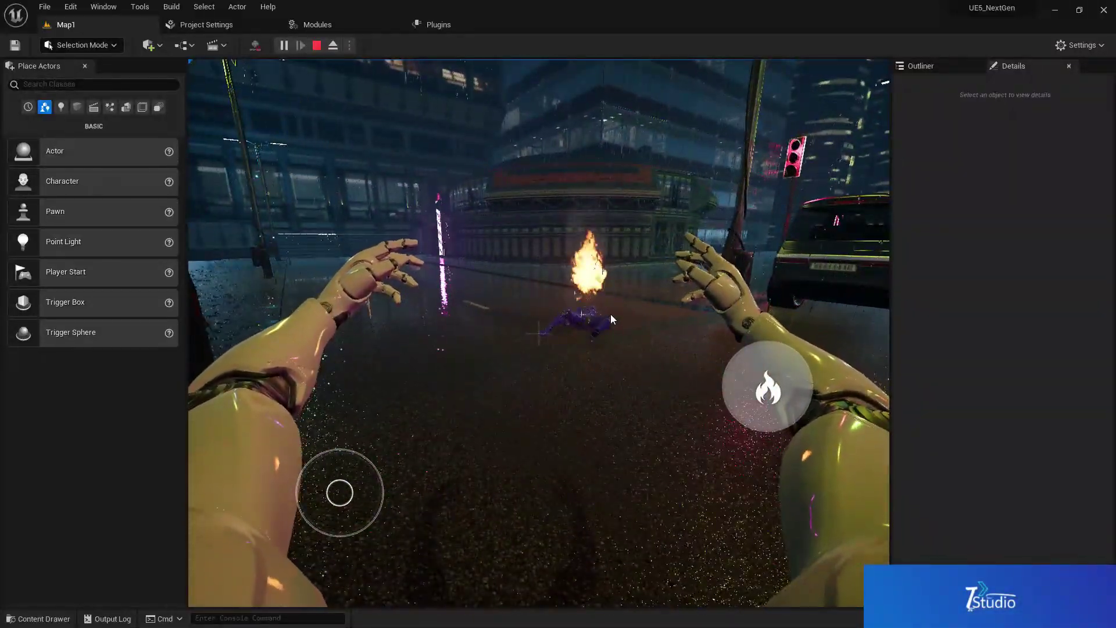
mouse_move(611, 314)
left_mouse_down()
mouse_move(695, 310)
mouse_move(520, 299)
mouse_move(643, 209)
mouse_move(659, 277)
left_mouse_up()
key("d")
key("Escape")
left_click(64, 621)
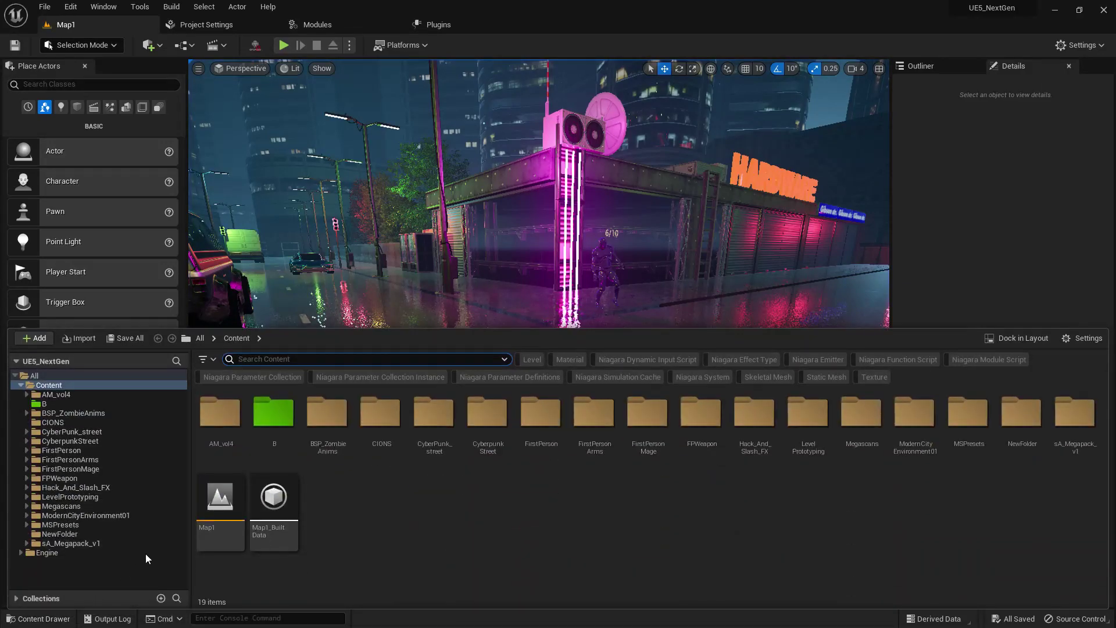
right_click(306, 496)
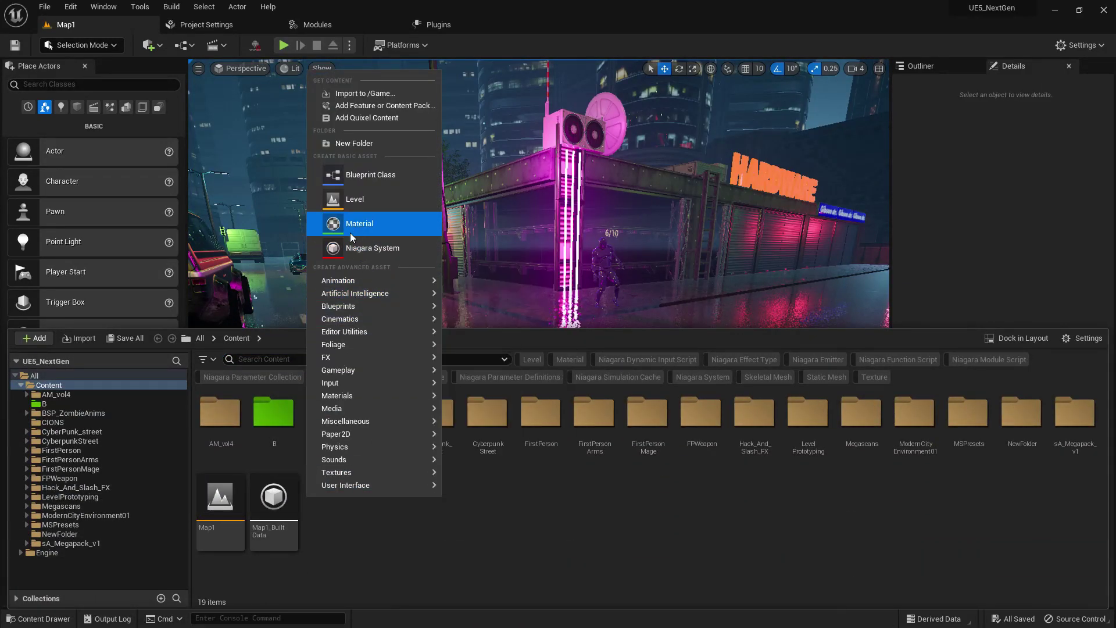
left_click(331, 198)
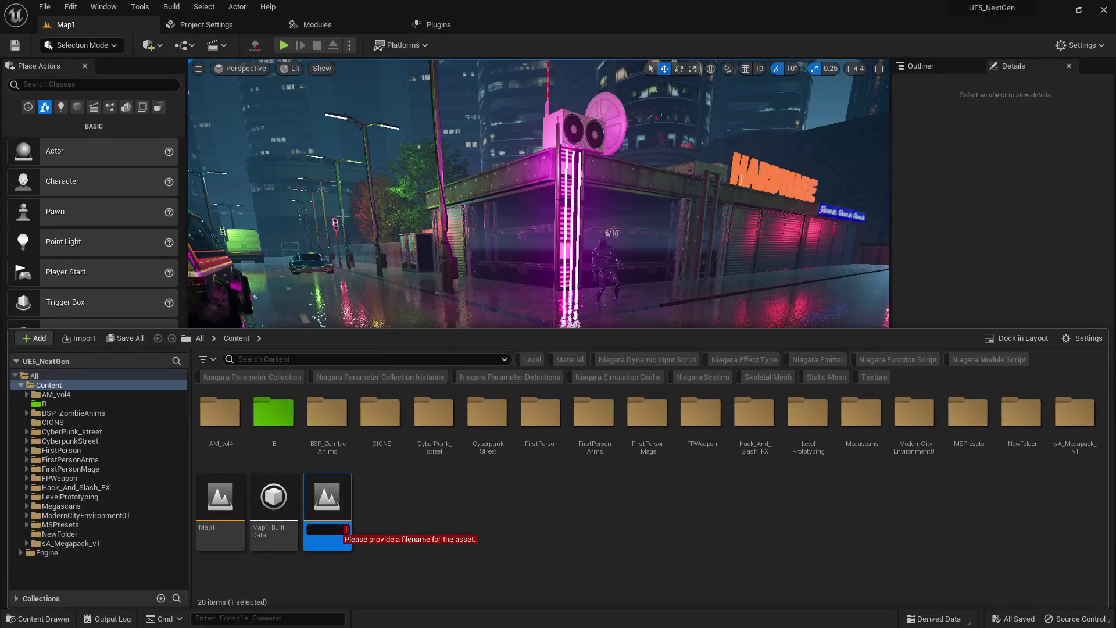
key("Return")
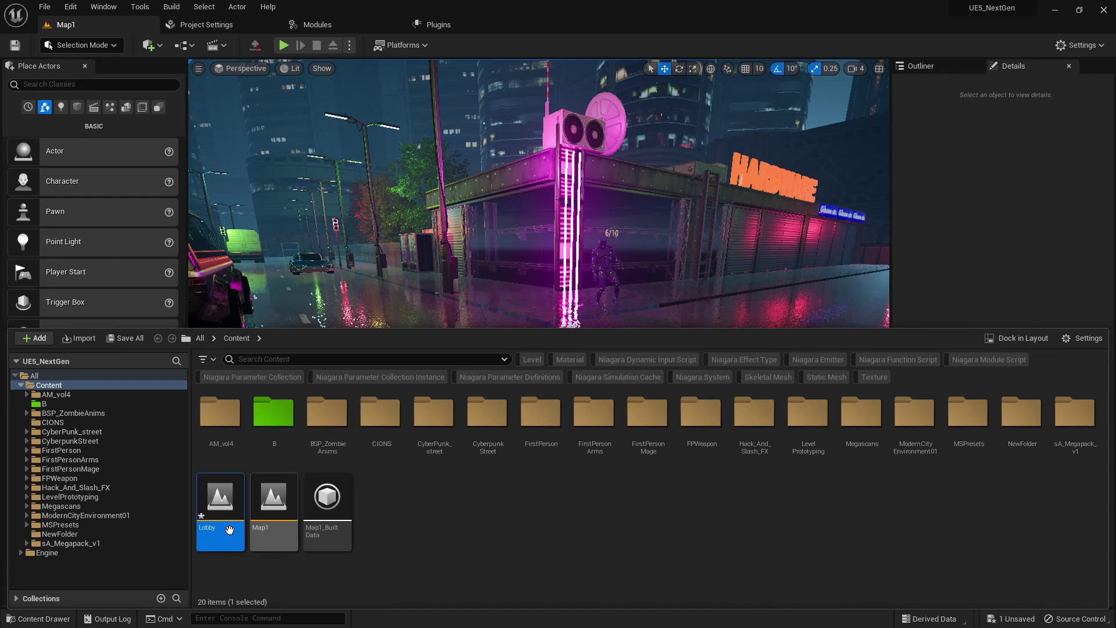
right_click(234, 490)
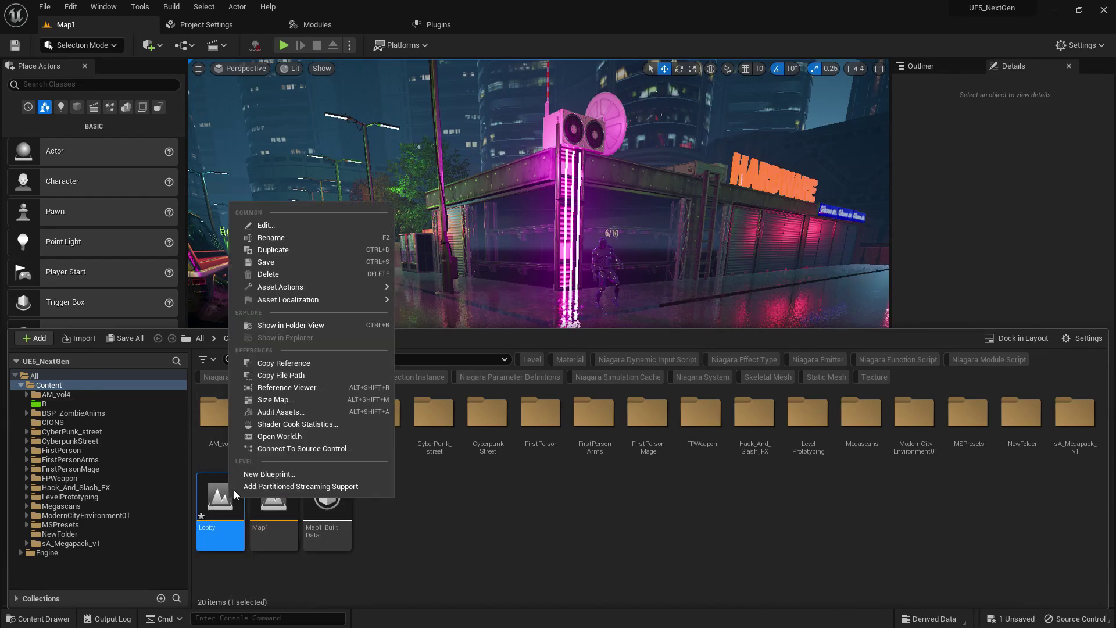
left_click(285, 273)
left_click(527, 509)
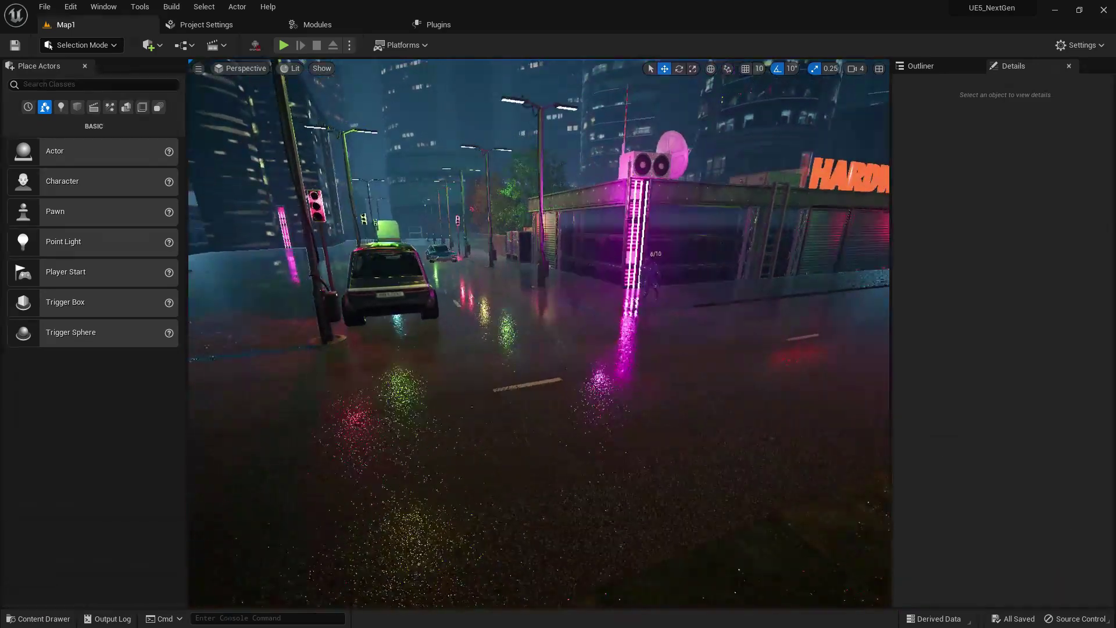
mouse_move(666, 397)
right_mouse_down()
mouse_move(706, 390)
mouse_move(666, 397)
right_mouse_up()
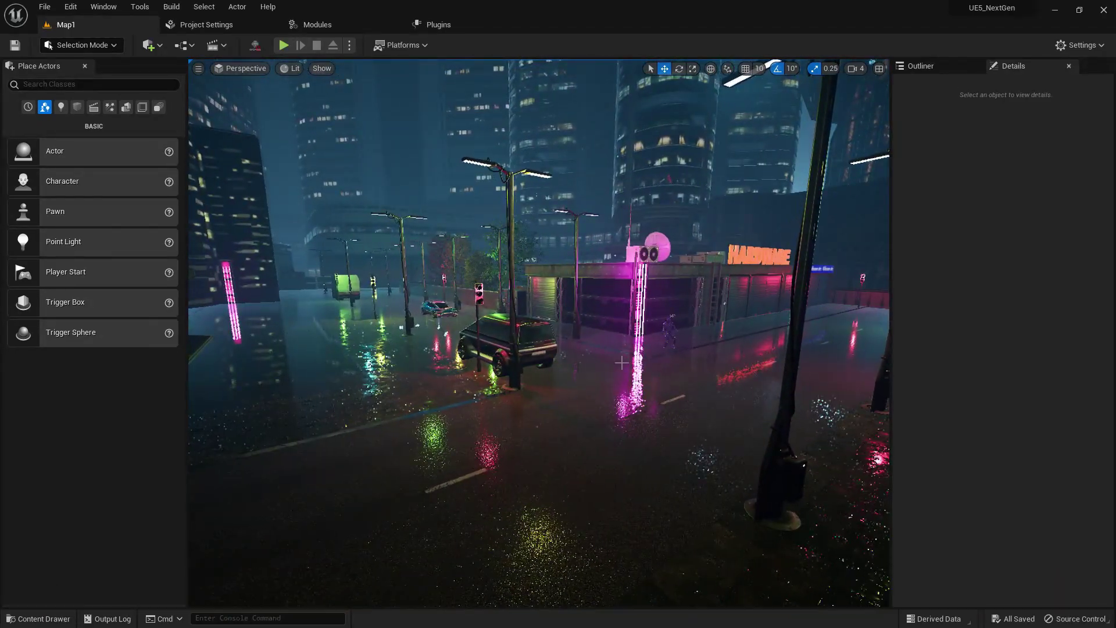
- Duplicate the Map1 level under the name Lobby and open the copy, saving the new asset
left_click(64, 621)
left_click(220, 501)
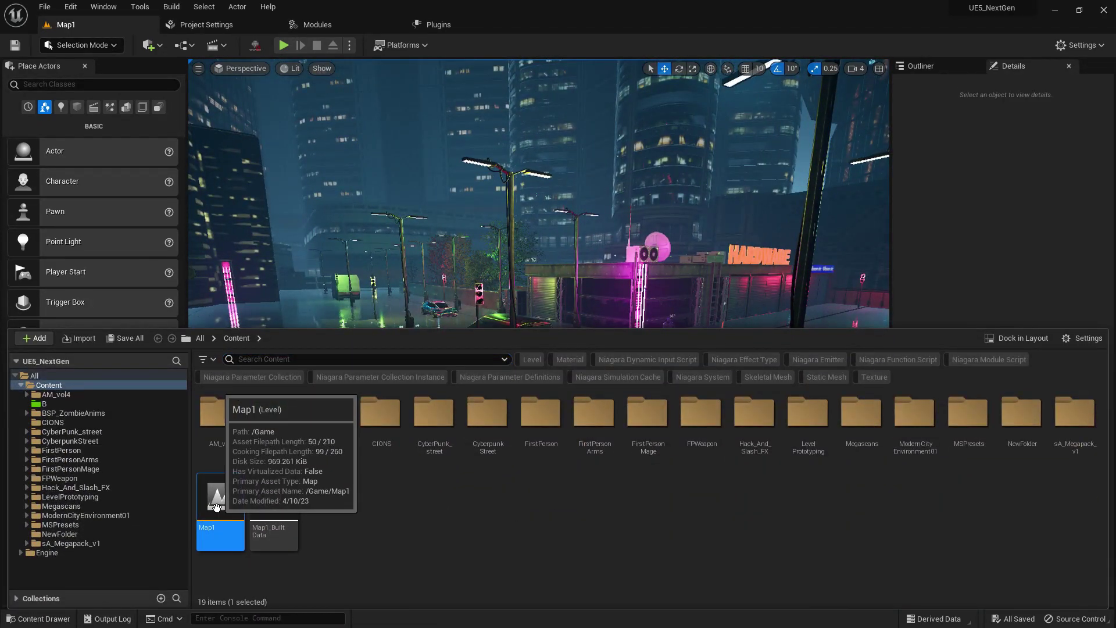
right_click(221, 503)
left_click(285, 271)
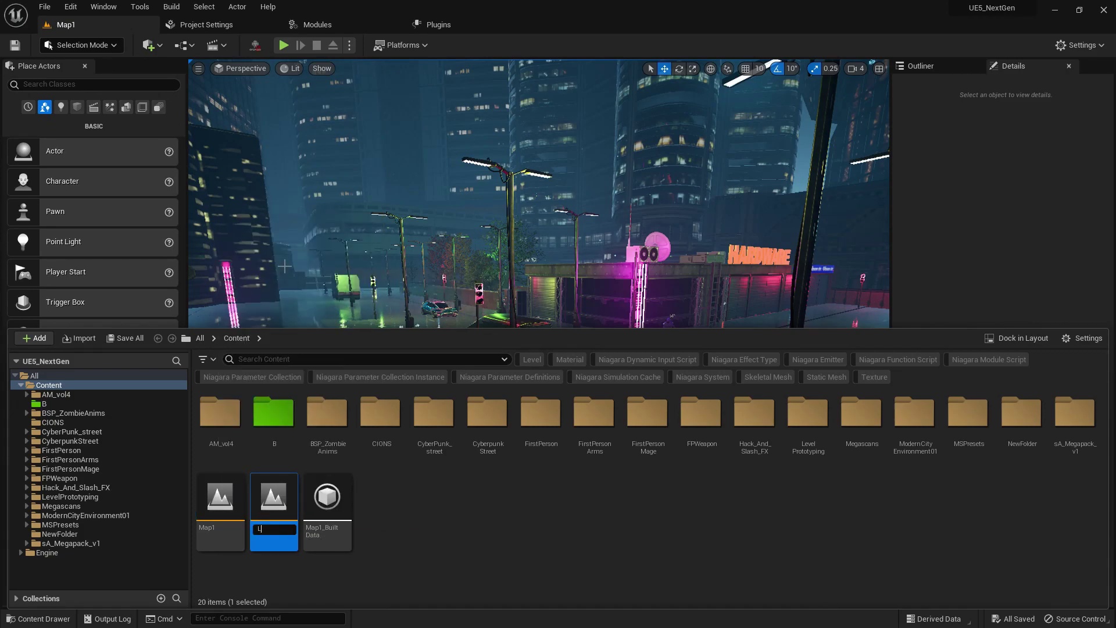
type("Lobby")
key("Return")
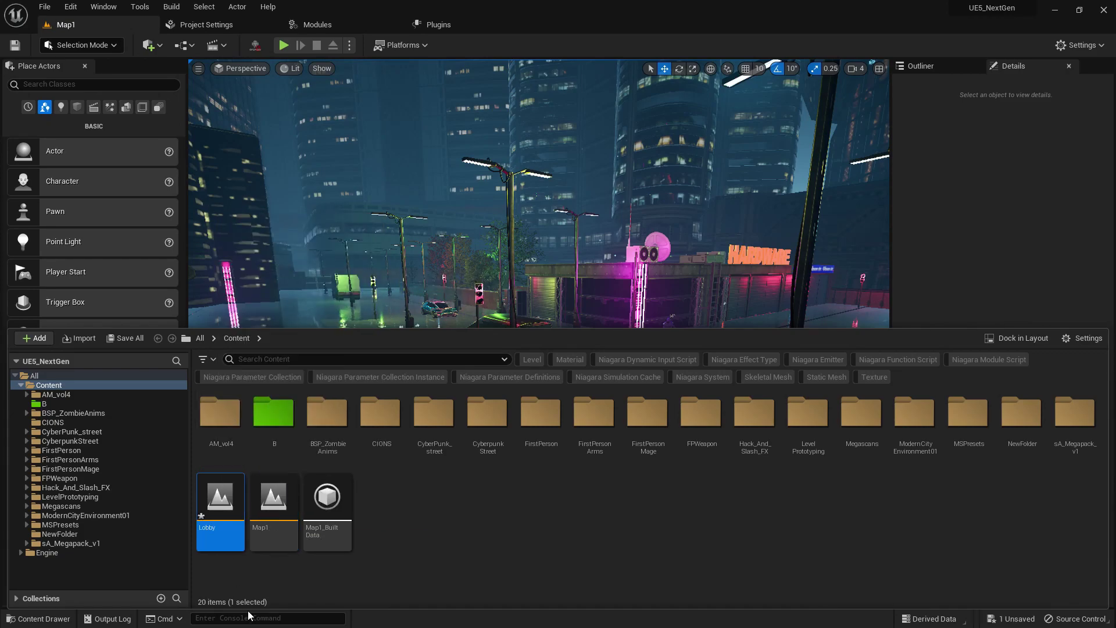
double_click(227, 504)
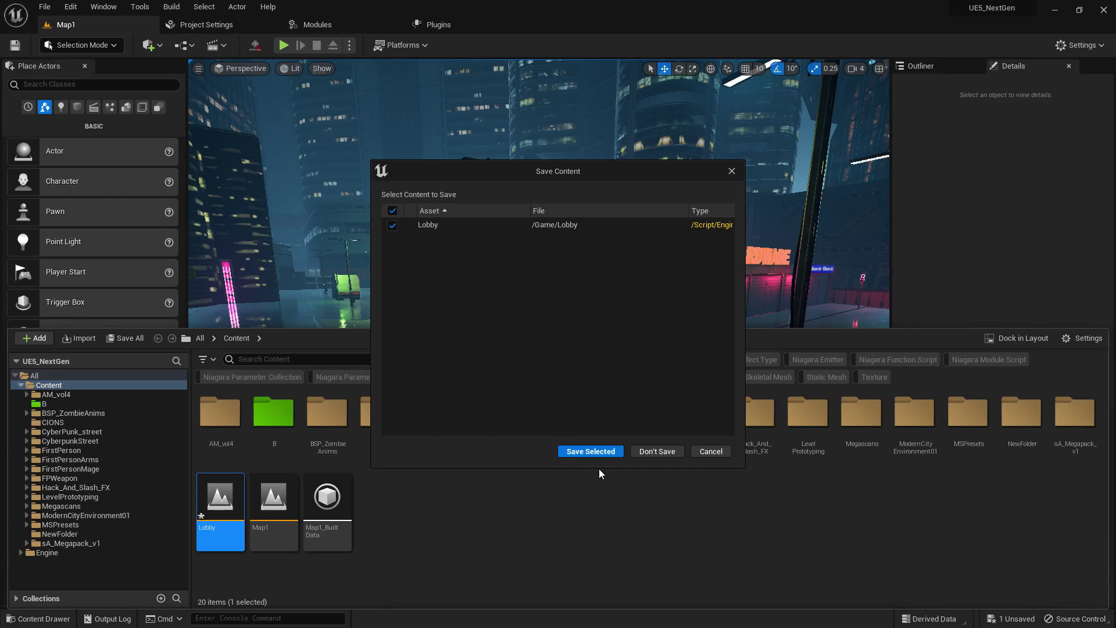
left_click(591, 452)
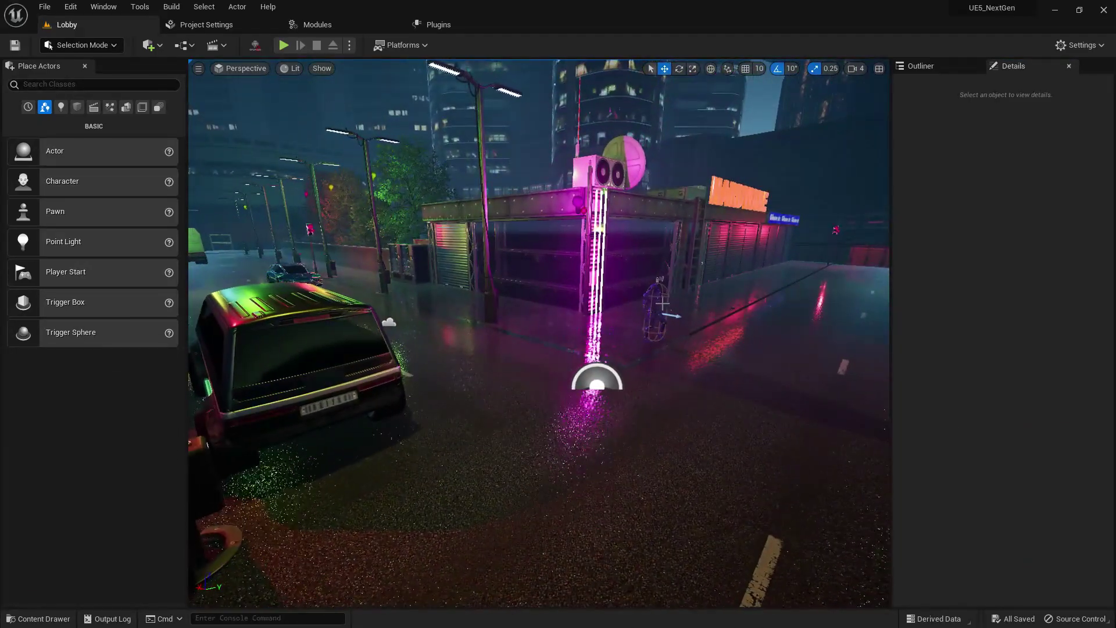
- Search the level's actors for "z" and delete both zOMBI actors
left_click(937, 64)
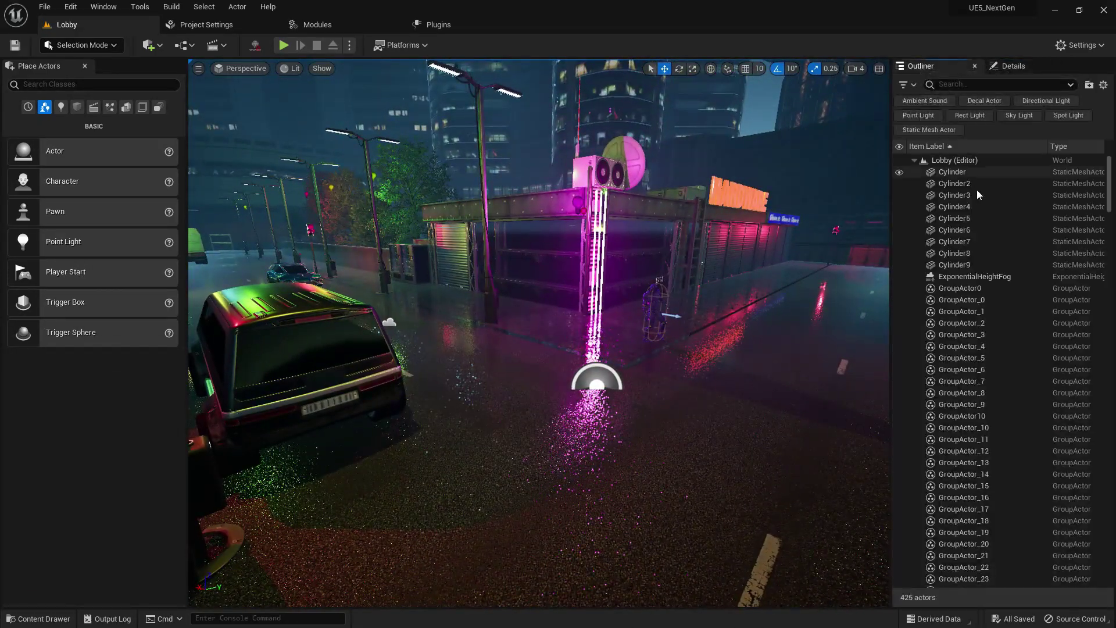
left_click(943, 84)
type("z")
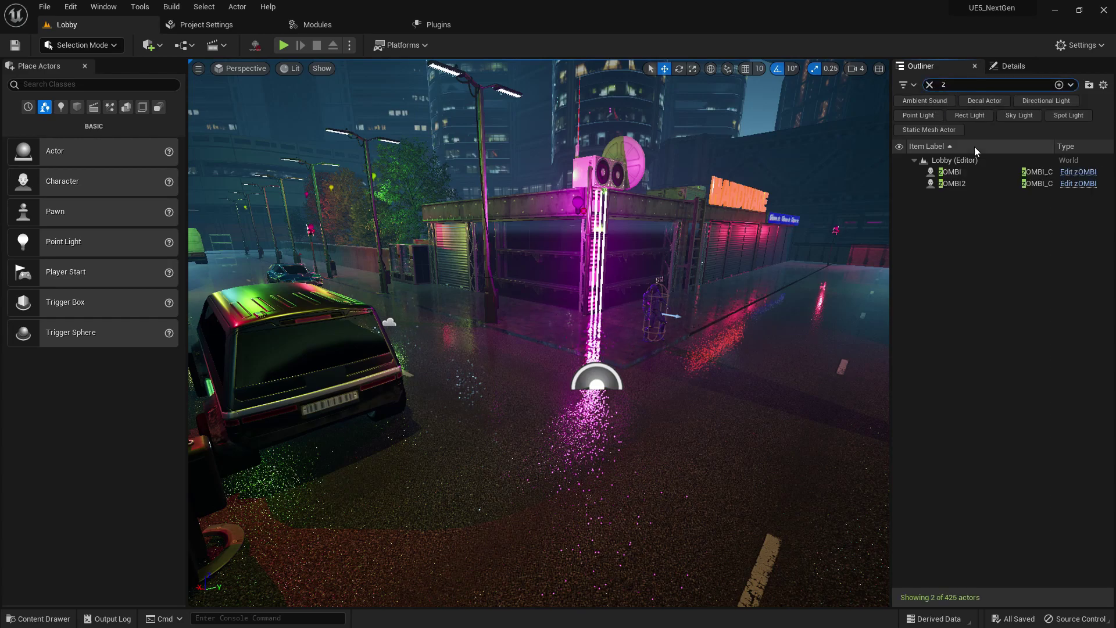
left_click(968, 173)
key("Delete")
left_click(968, 173)
key("Delete")
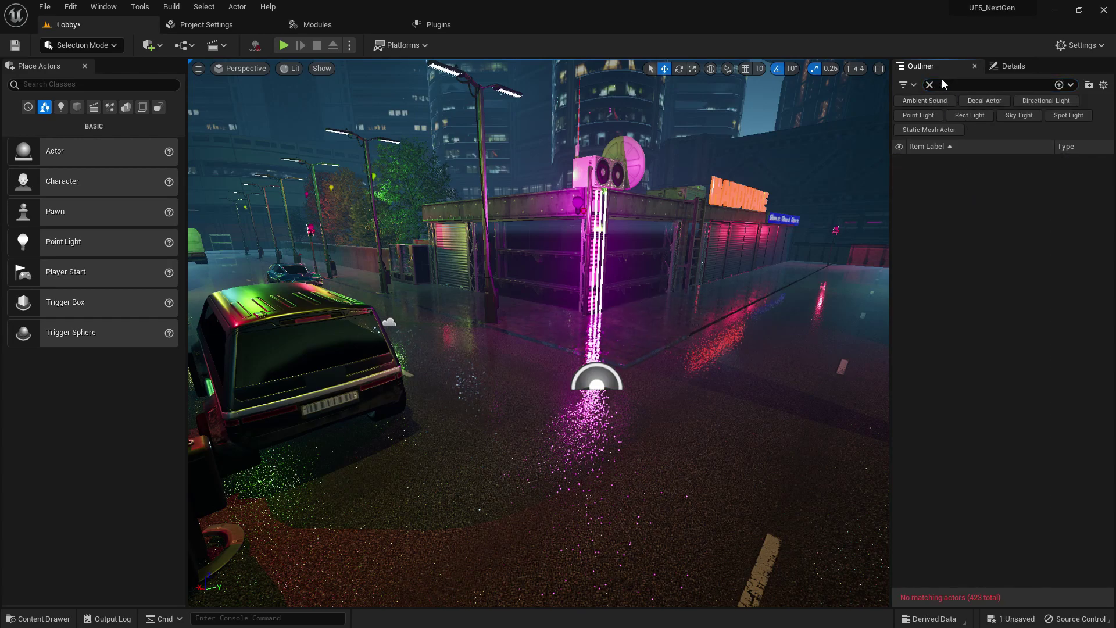
- Search the level's actors for "sp" and delete all the spanerr actors
left_click(953, 86)
key("BackSpace")
type("sp")
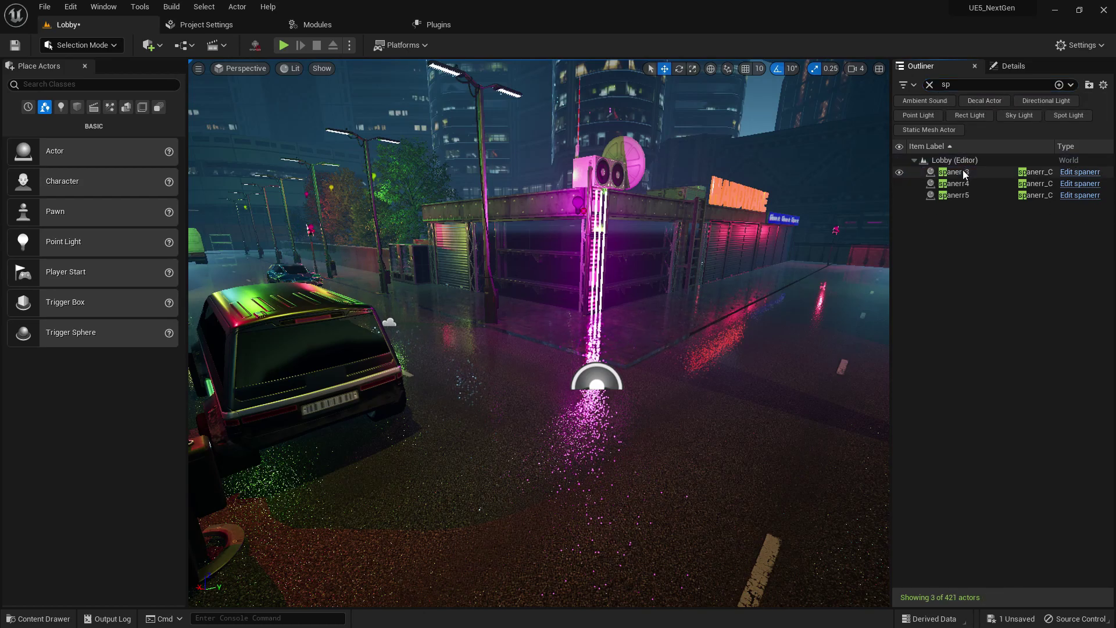
- Open the Lobby level's Level Blueprint in a maximized window and bring its event graph nodes into readable view
left_click(181, 45)
left_click(250, 129)
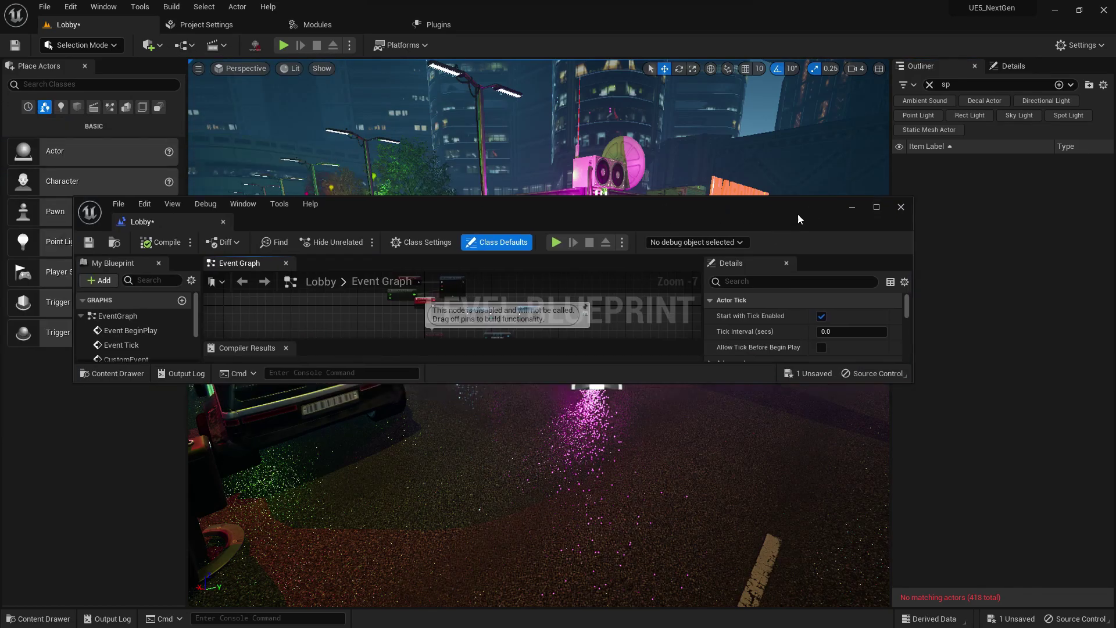
double_click(824, 211)
scroll(484, 253, "up", 6)
right_click_drag(466, 218, 502, 232)
scroll(502, 232, "up", 2)
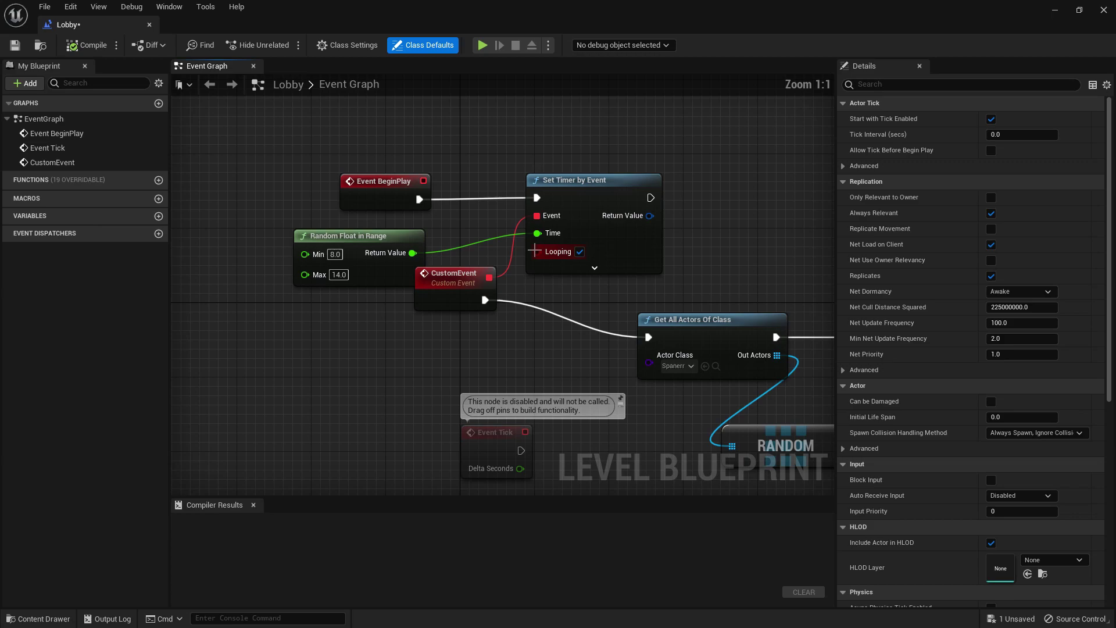
- Delete the zombie-spawning nodes from the event graph: timer, random float, CustomEvent, Get All Actors Of Class, Random and Spa
right_click_drag(832, 296, 642, 287)
scroll(507, 284, "down", 2)
right_click_drag(449, 265, 496, 252)
scroll(347, 213, "up", 2)
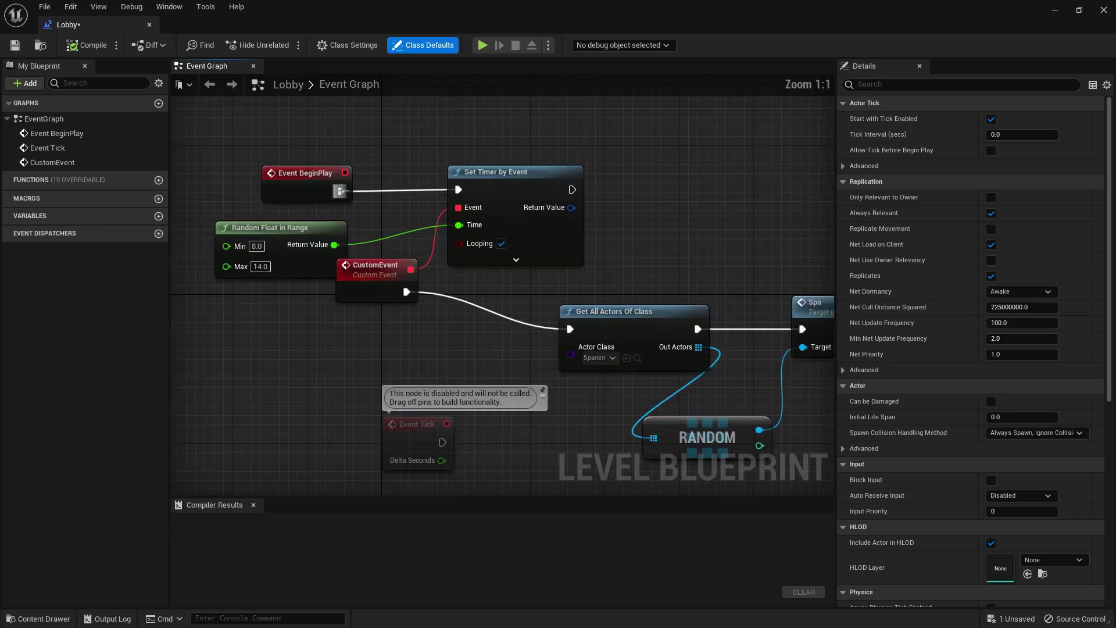
left_click(339, 190, "alt")
scroll(306, 264, "down", 1)
key("Delete")
left_click_drag(467, 243, 791, 429)
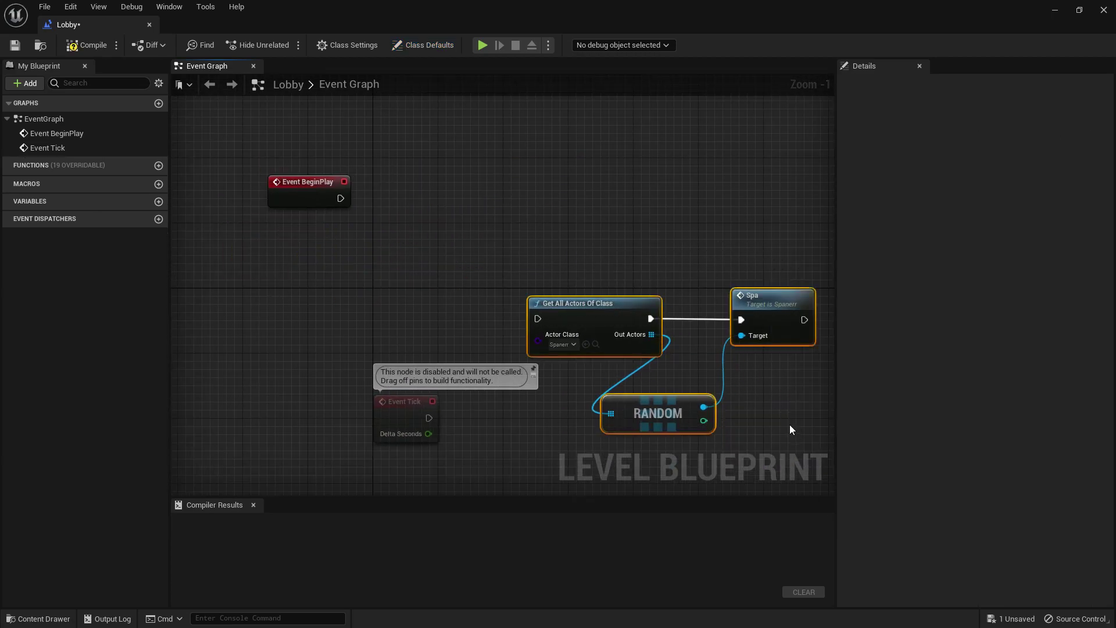
key("Delete")
- Compile, save and close the Lobby Level Blueprint
left_click(89, 45)
left_click(22, 44)
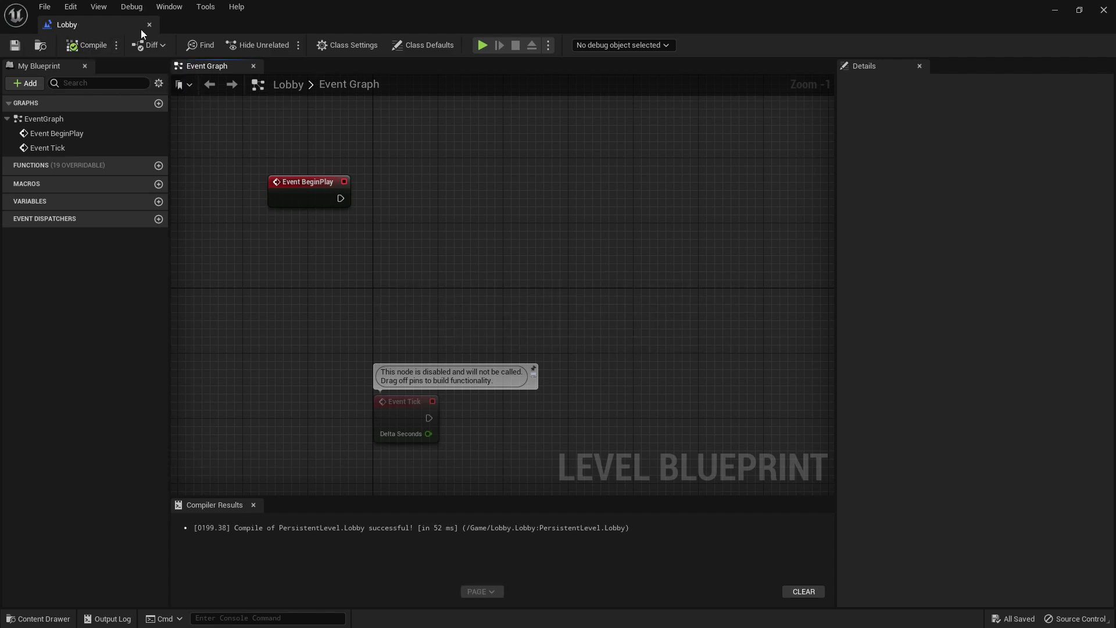
left_click(150, 25)
- Create a Pawn blueprint class named Lobby_Cam in the B content folder
right_click_drag(488, 333, 522, 323)
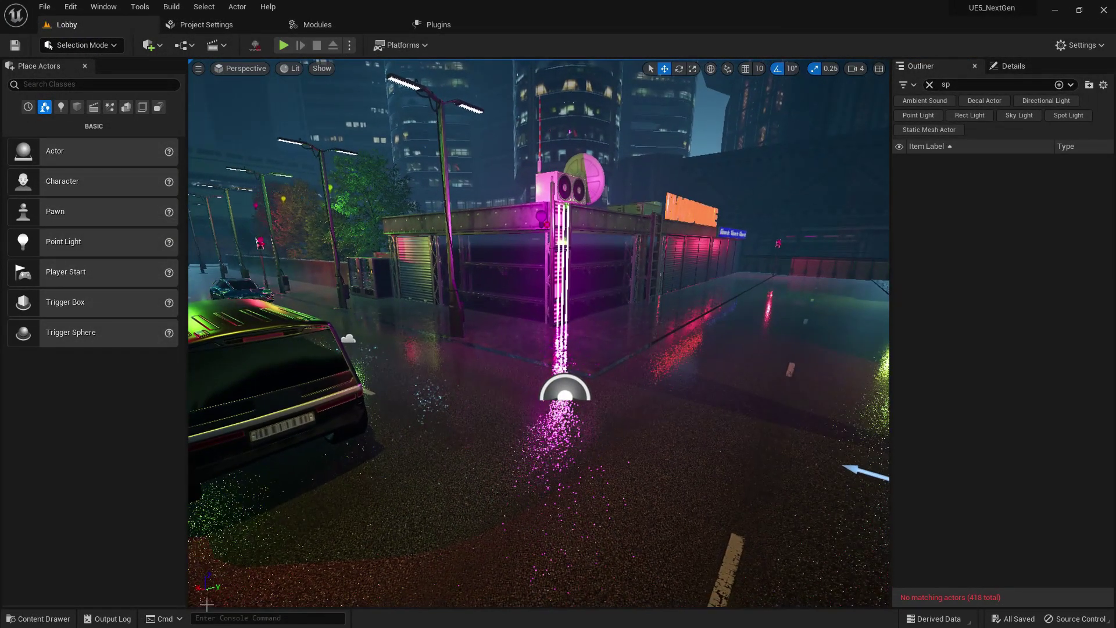
left_click(26, 619)
double_click(274, 426)
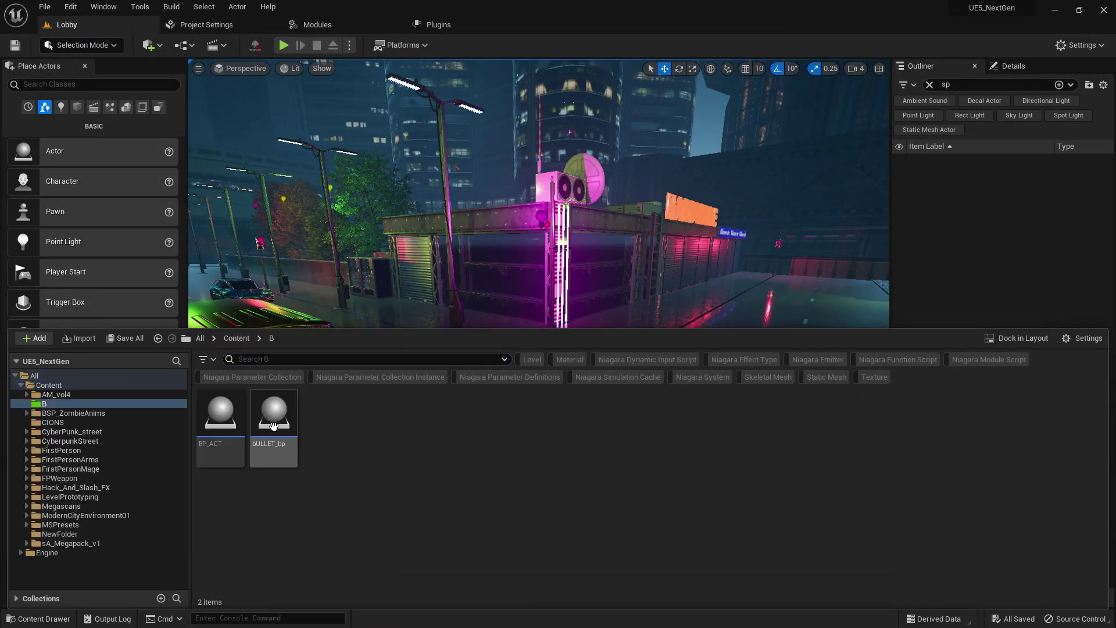
right_click(343, 424)
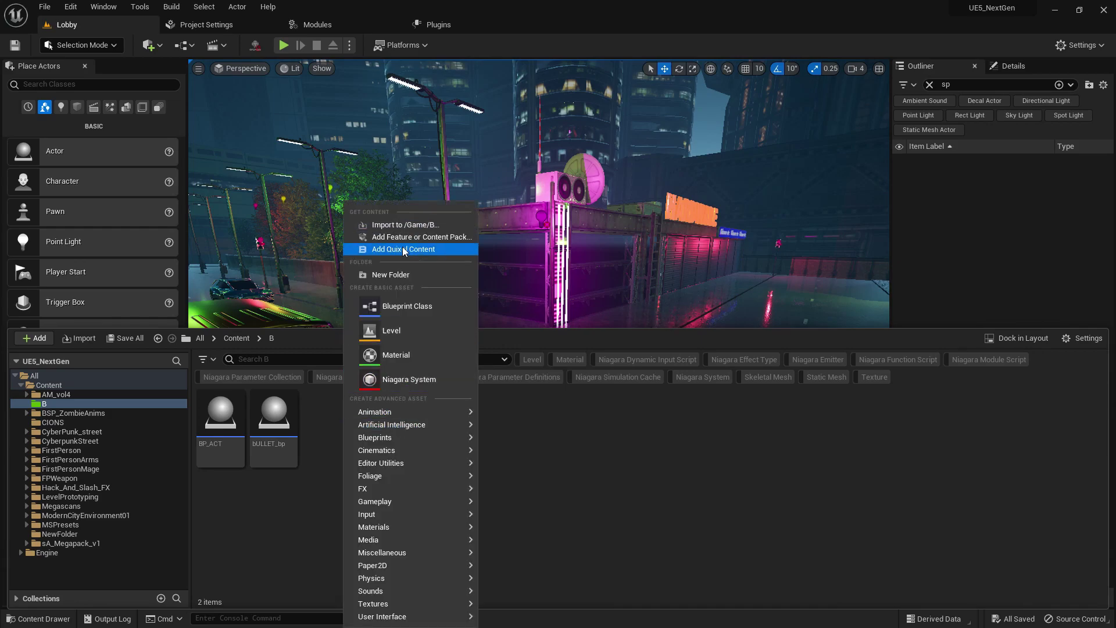
left_click(397, 299)
left_click(442, 241)
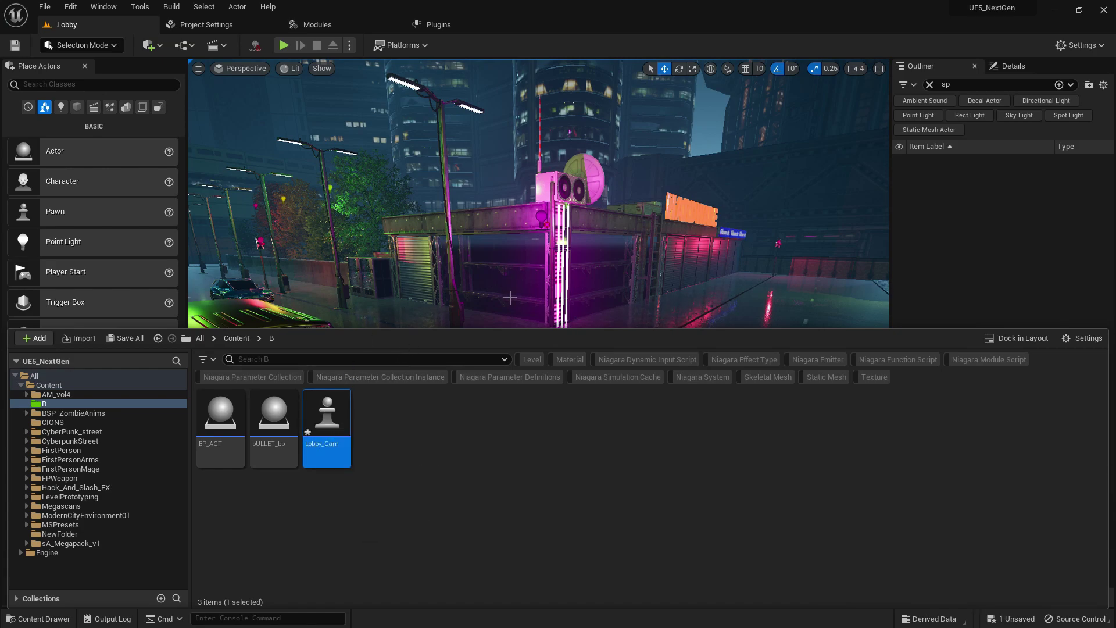
- Rotate the Player Start standing on the road in front of the neon-lit corner building
right_click_drag(493, 243, 561, 302)
left_click(567, 300)
left_click(570, 309)
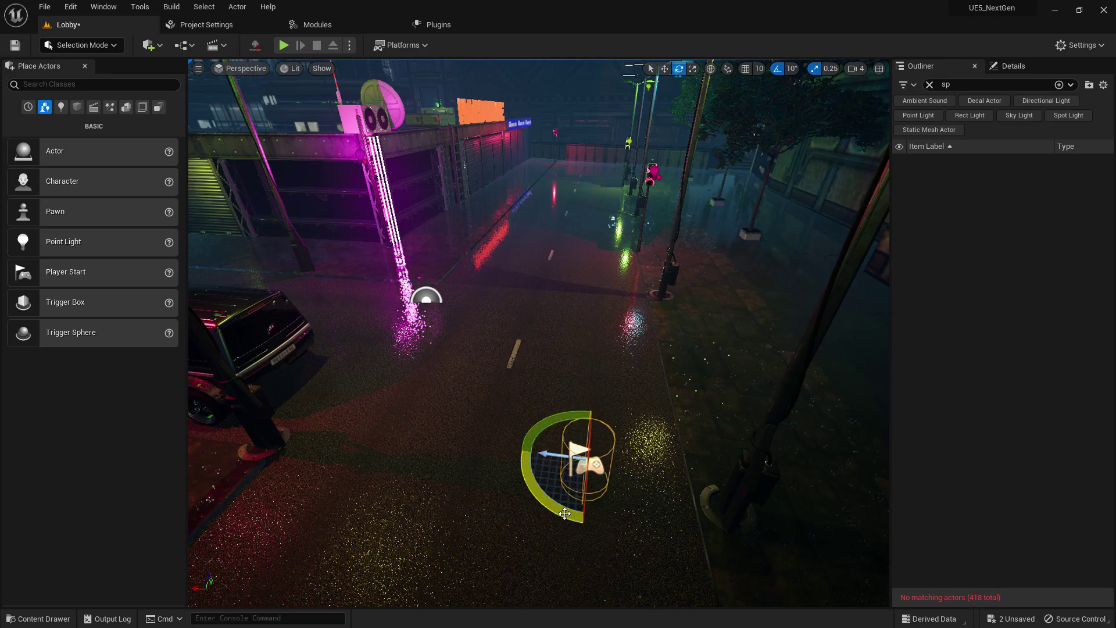
left_click_drag(565, 514, 530, 495)
right_click_drag(531, 494, 479, 439)
key("w")
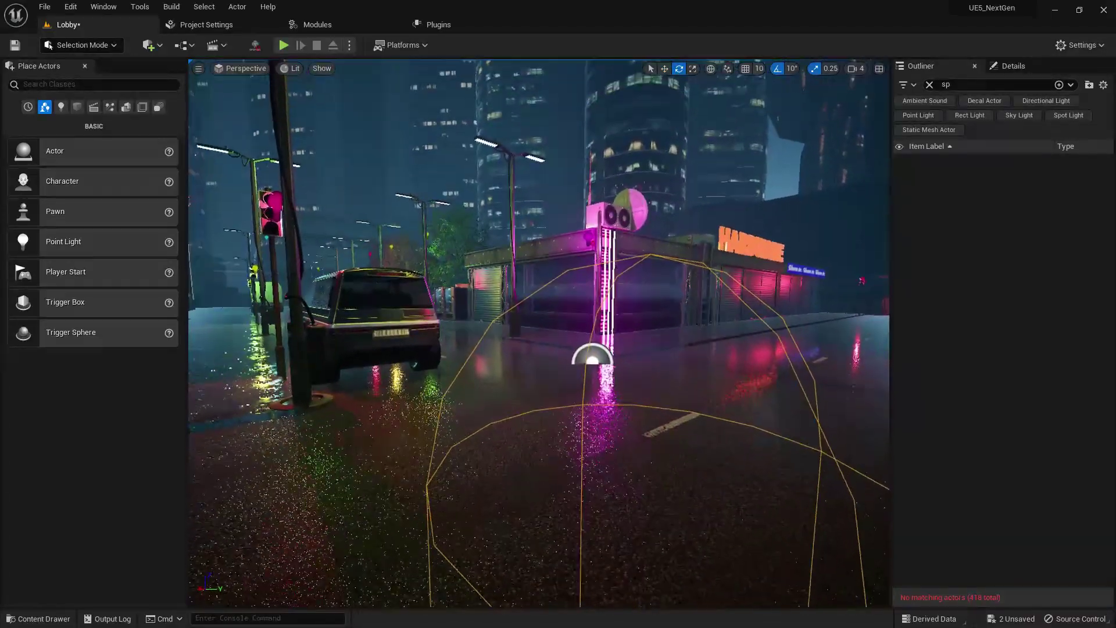
key("w")
key("f")
- Open the Lobby level's World Settings and reposition the window so its game mode options are fully accessible
left_click(1074, 47)
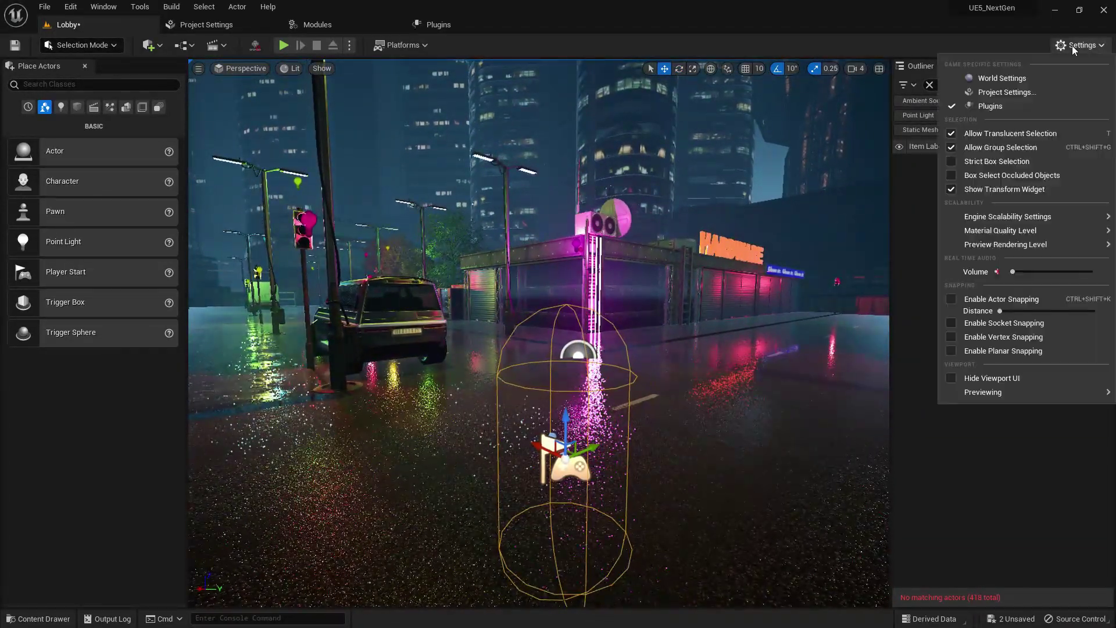
left_click(1021, 78)
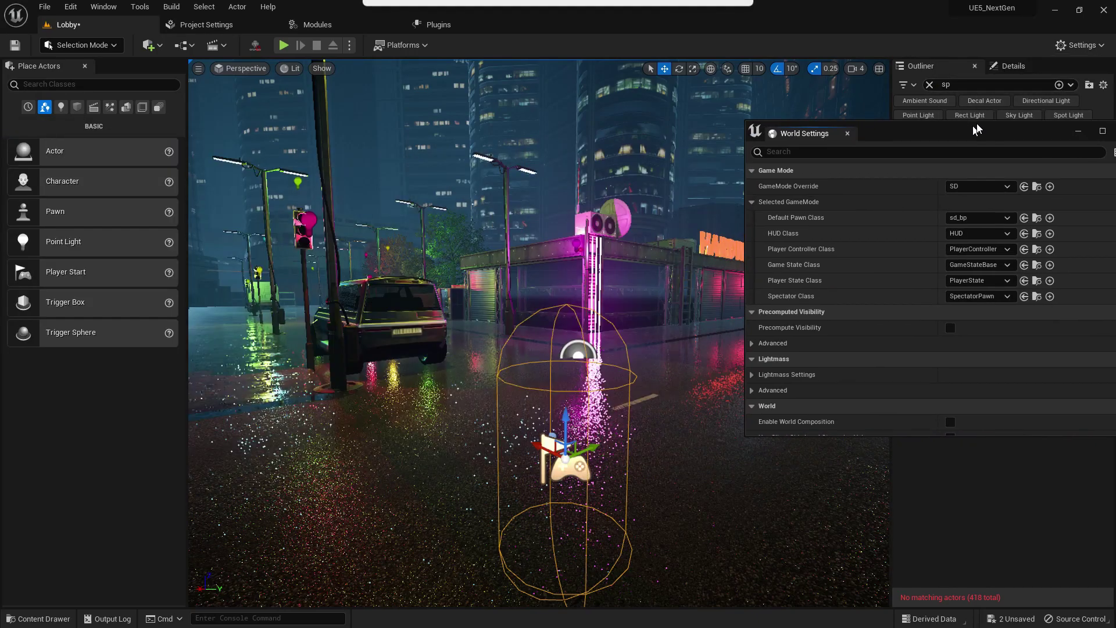
left_click_drag(977, 129, 899, 113)
- Create a Game Mode Base blueprint class named lobby_gamemode in the B content folder
left_click(36, 617)
right_click(303, 517)
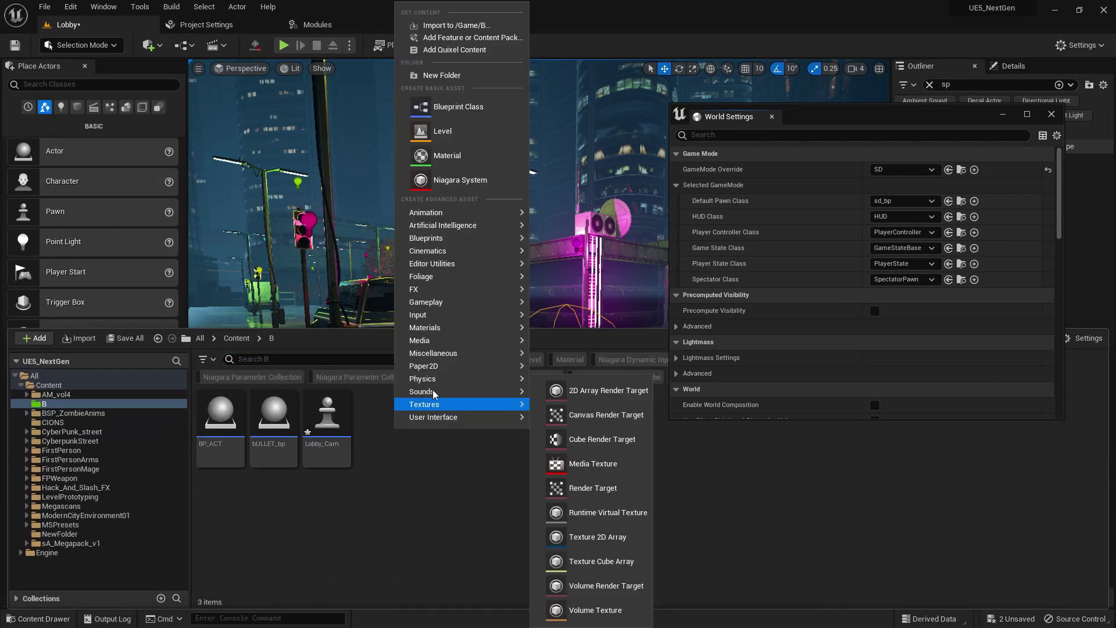
left_click(444, 108)
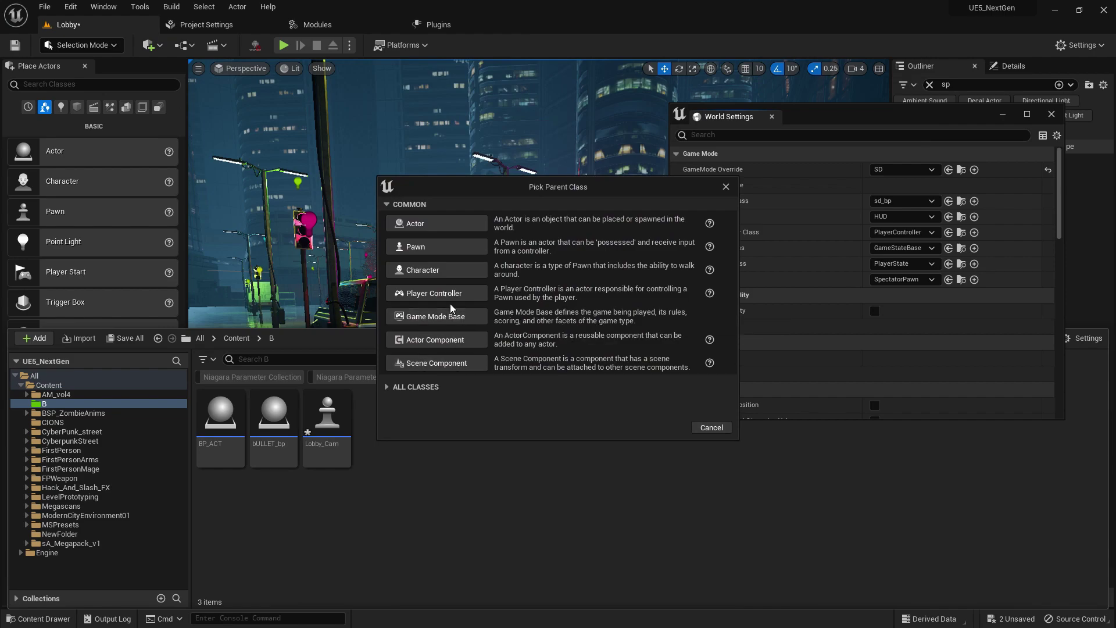
left_click(436, 316)
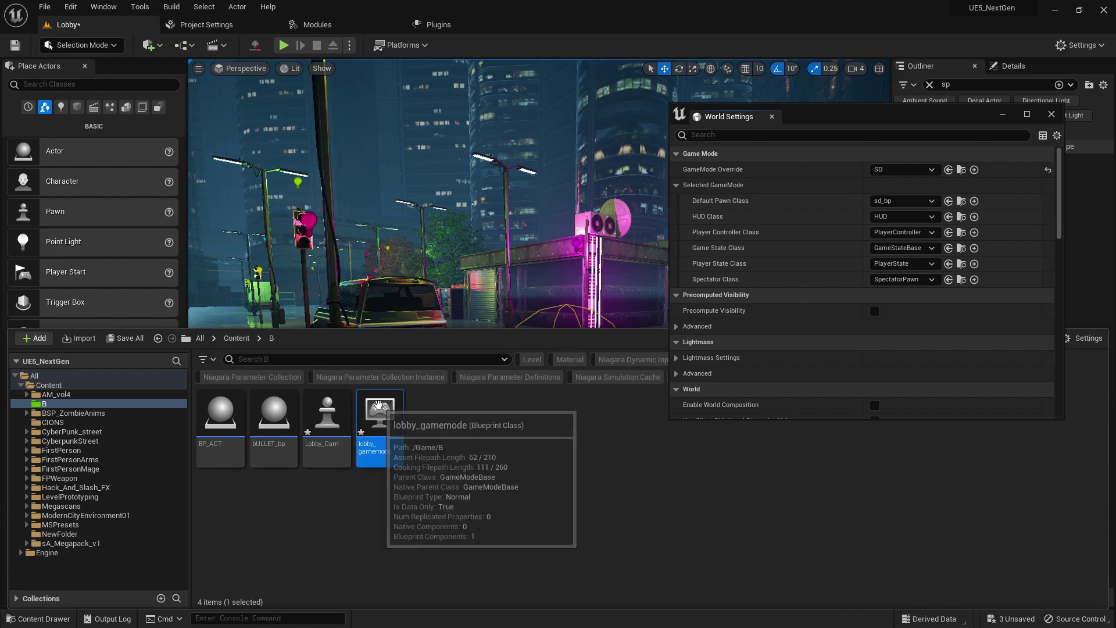
- Set the Lobby level's GameMode Override to lobby_gamemode and its Default Pawn Class to Lobby_Cam
left_click_drag(379, 416, 905, 170)
left_click_drag(326, 414, 905, 201)
- Open the Lobby_Cam blueprint and add a Camera component to it
left_click(38, 619)
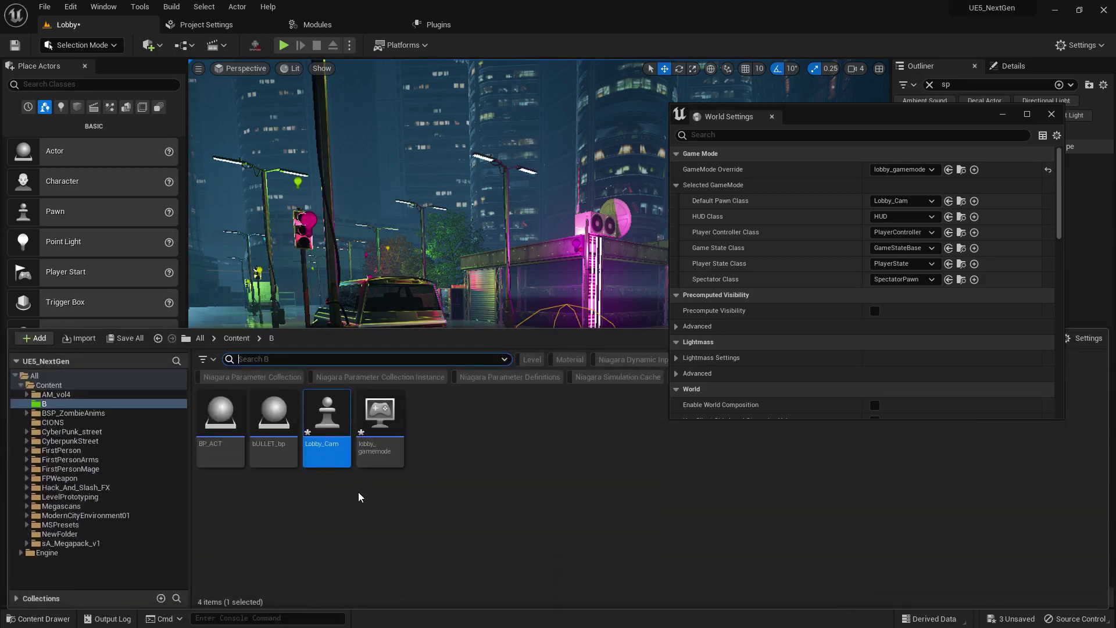
double_click(328, 420)
left_click(27, 80)
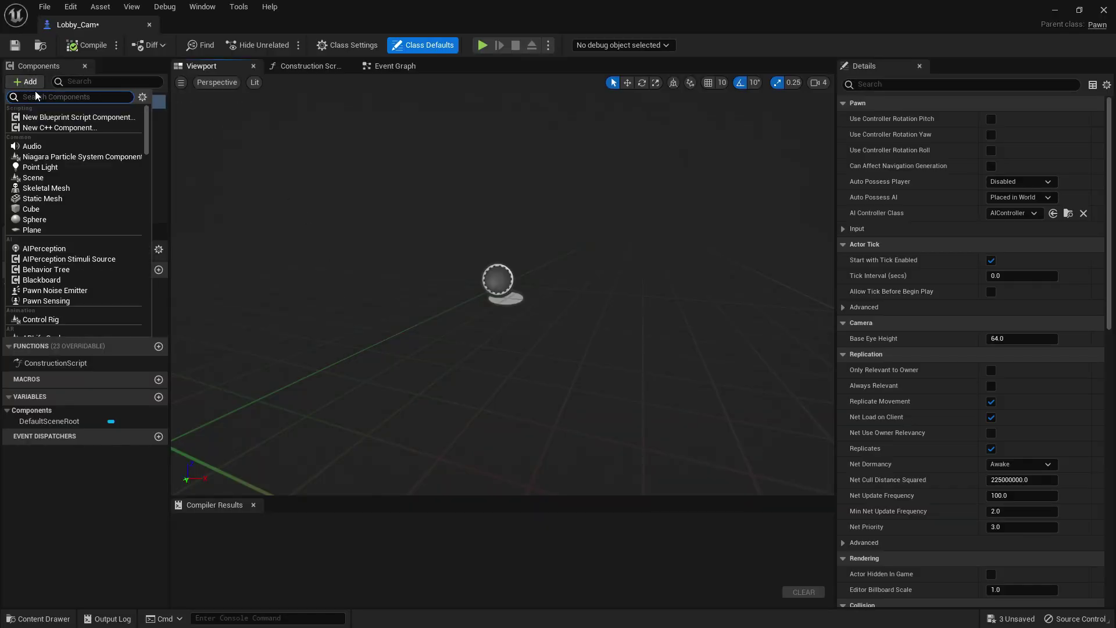
type("ca")
left_click(64, 117)
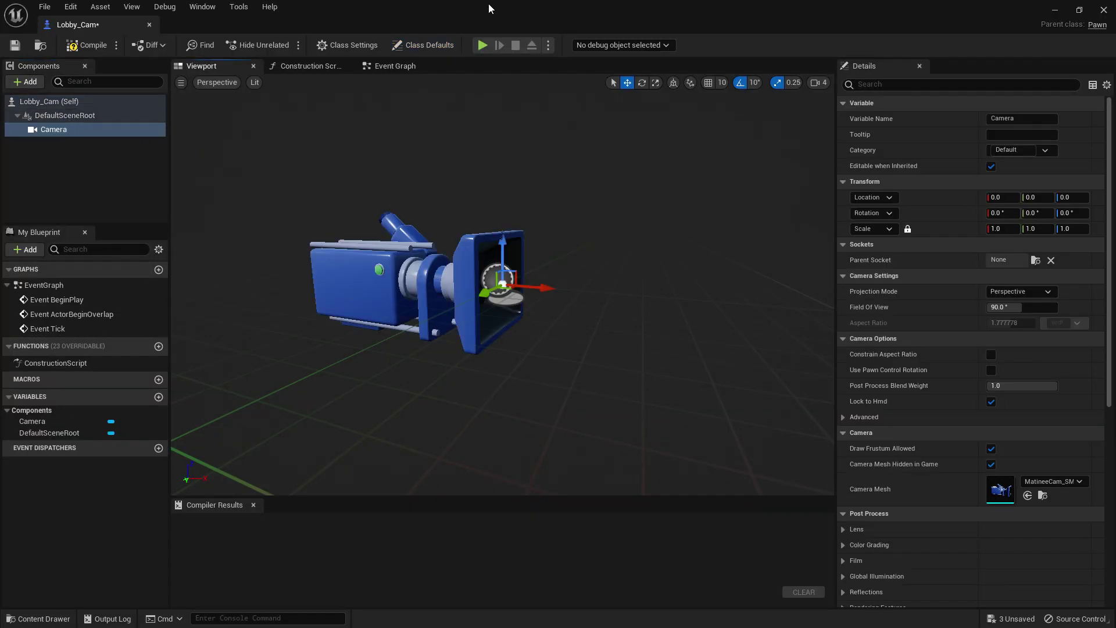
- Raise the Camera component to a Z location of about 146, then compile and close the Lobby_Cam blueprint
left_click_drag(503, 243, 503, 204)
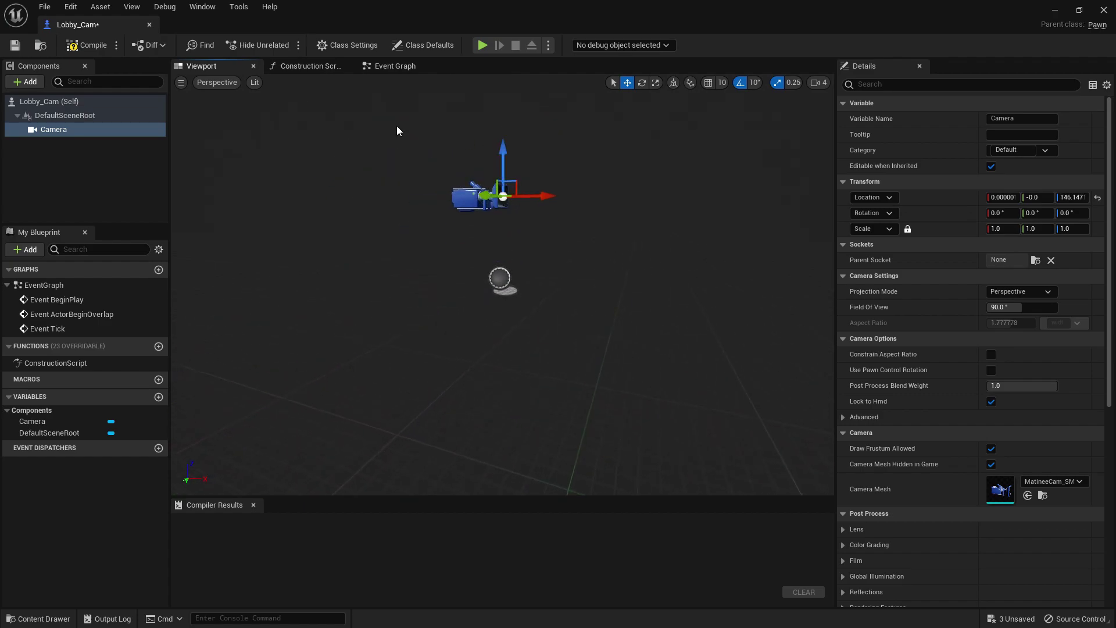
left_click(78, 46)
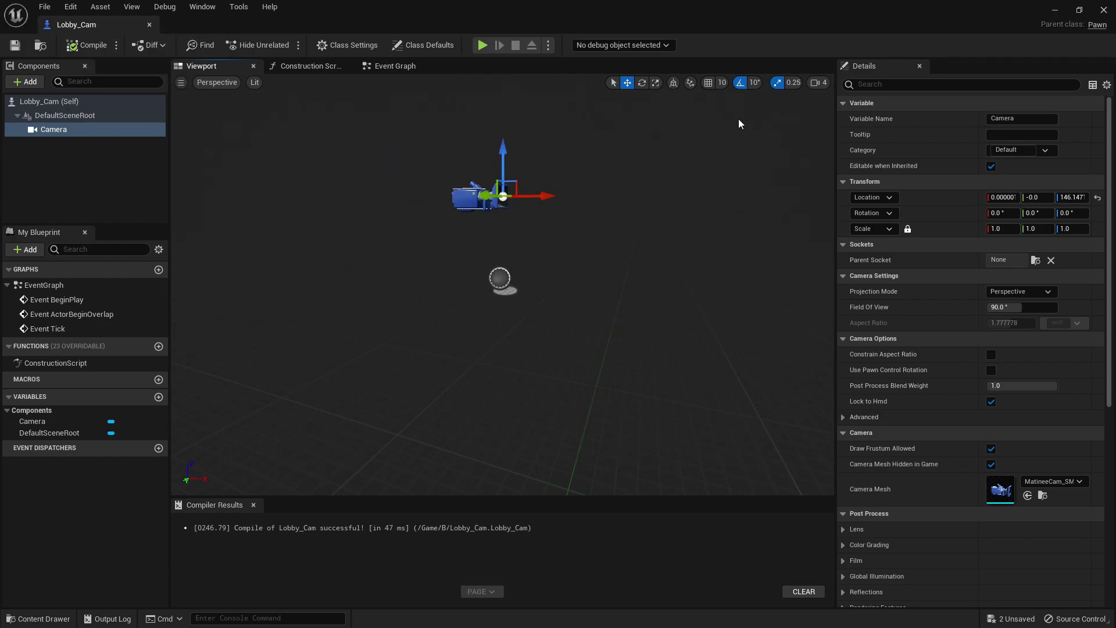
left_click(150, 25)
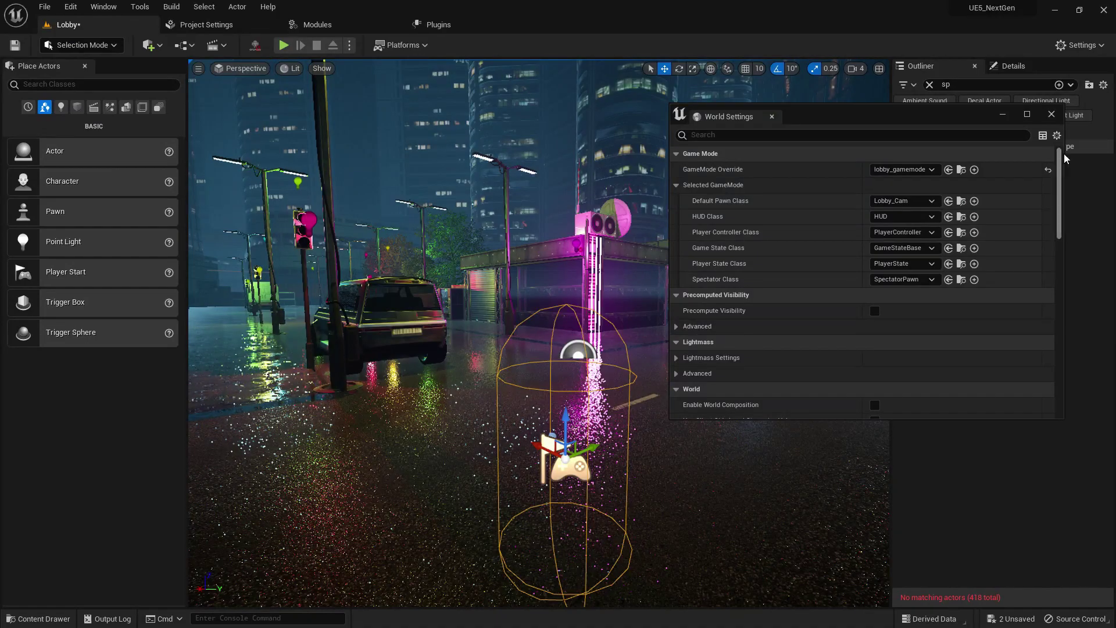
- Close the World Settings and play the Lobby level in full screen to check the lobby camera view
left_click(1051, 114)
left_click(284, 46)
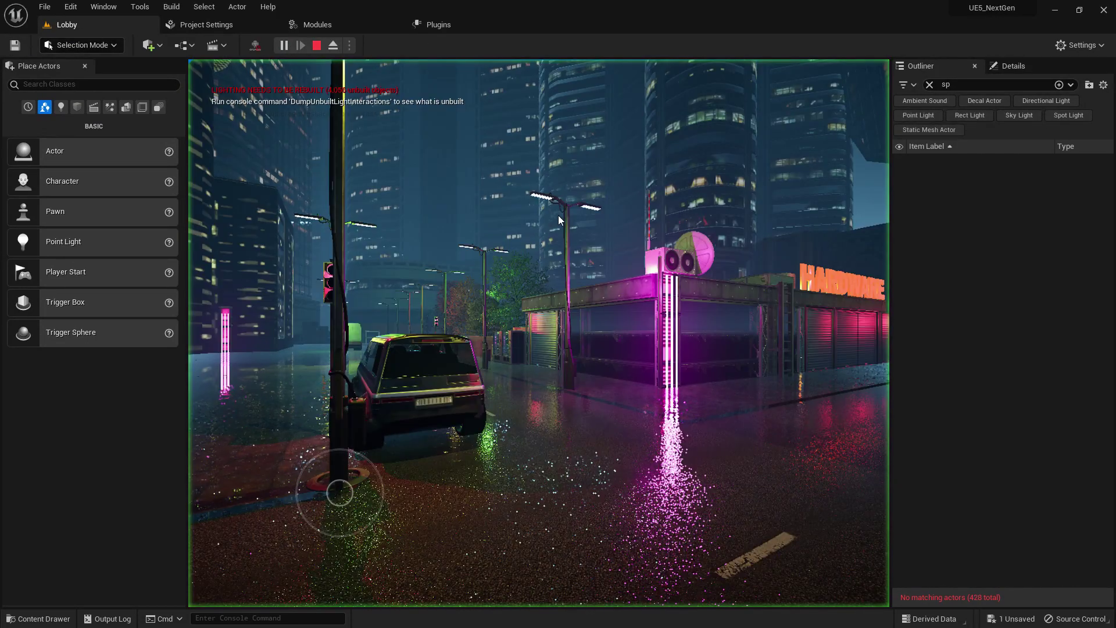
key("F11")
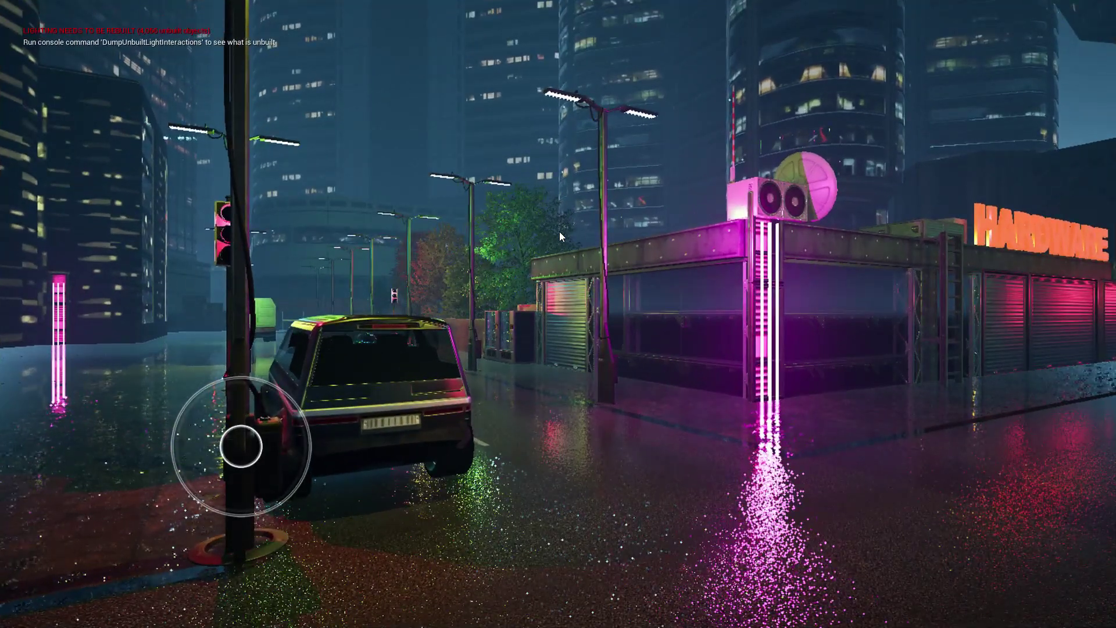
key("F11")
key("Escape")
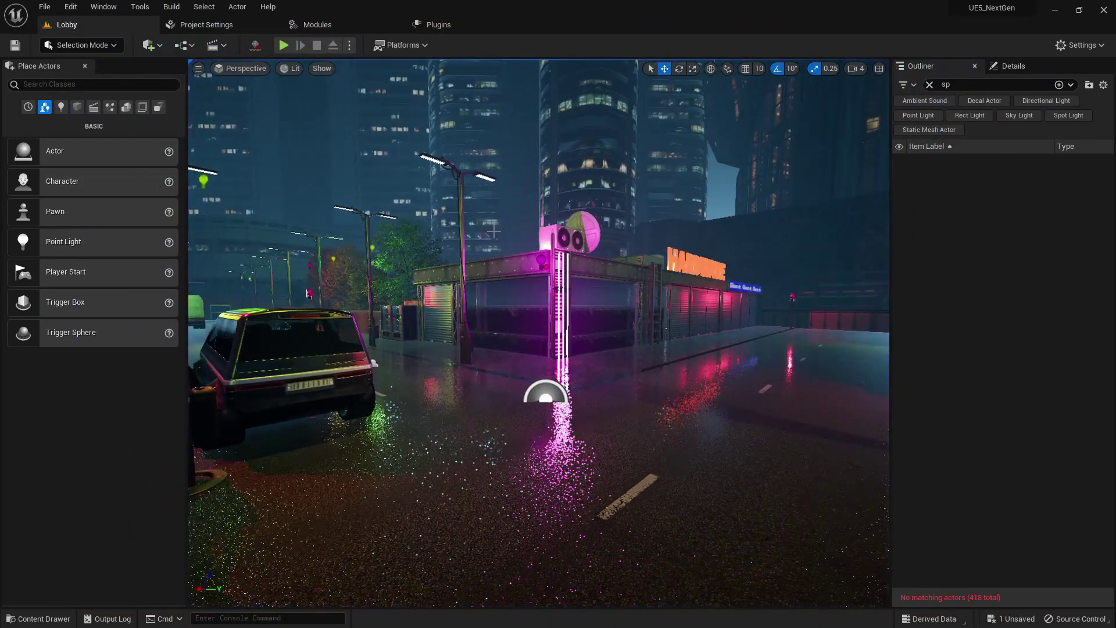
- Search the project content for rain and place the P_Rain01 particle effect on the road in the Lobby level
left_click(39, 619)
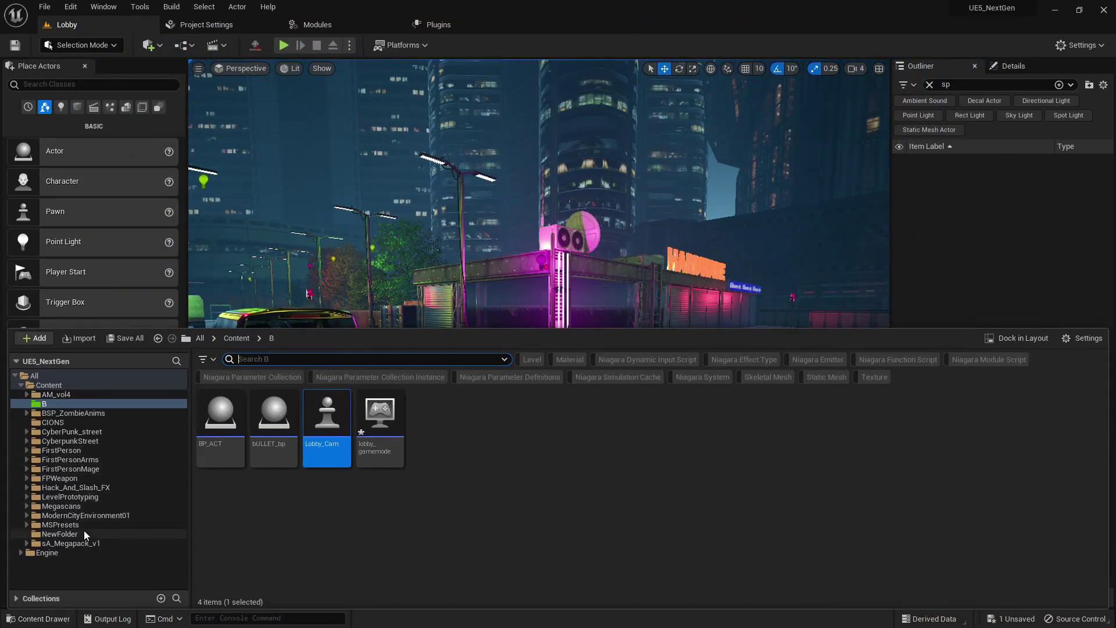
left_click(236, 339)
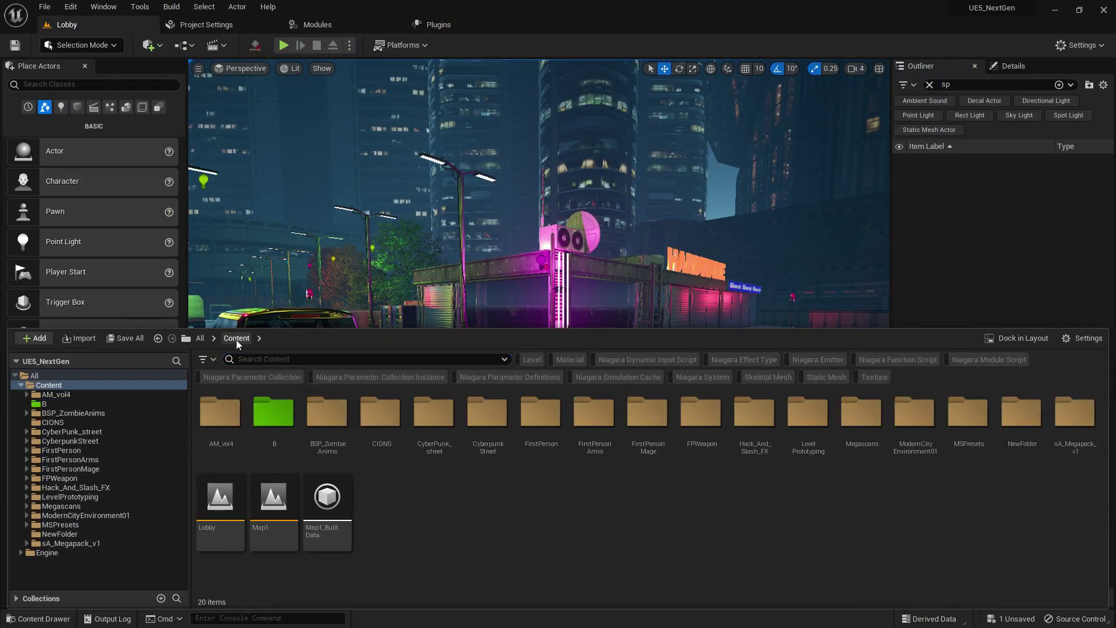
left_click(271, 358)
type("rain")
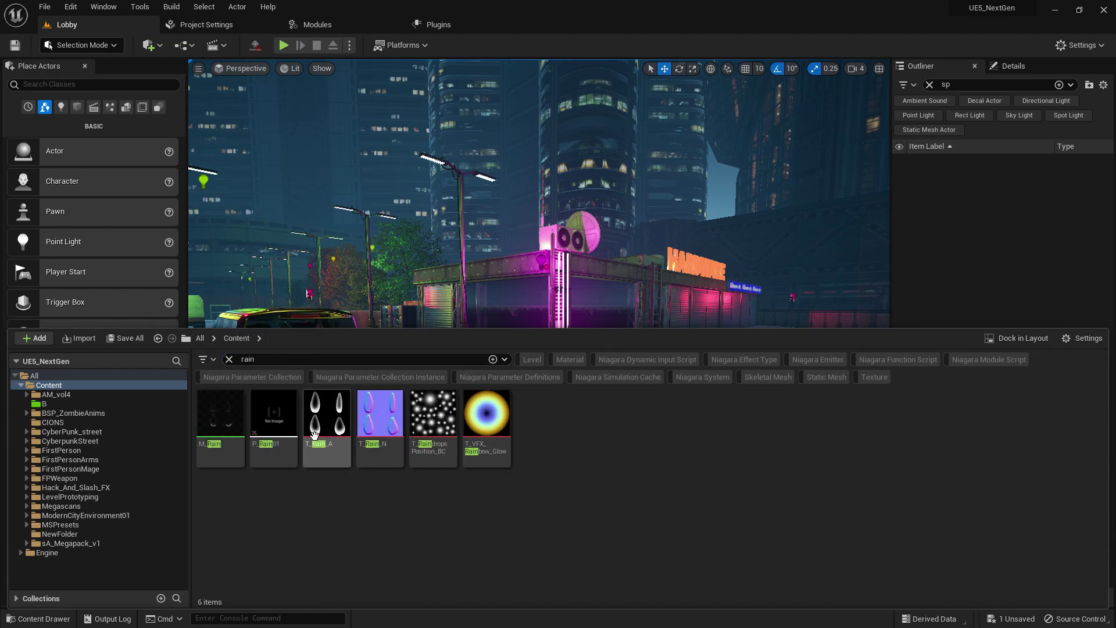
left_click_drag(274, 415, 500, 523)
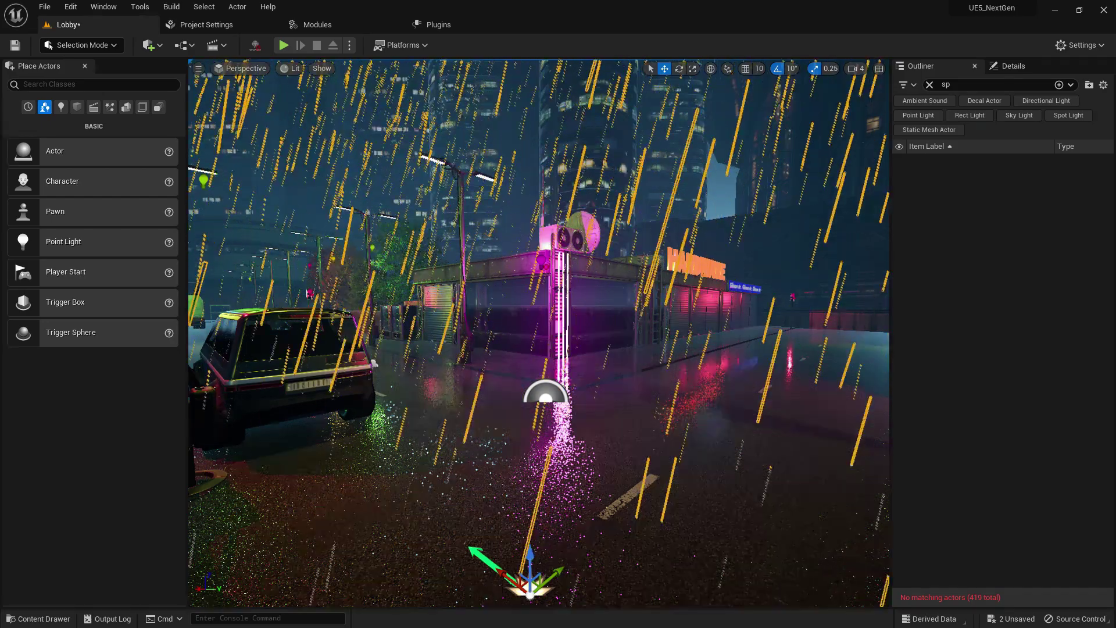
- Play the Lobby level in full screen to check the rain effect
left_click(283, 46)
key("F11")
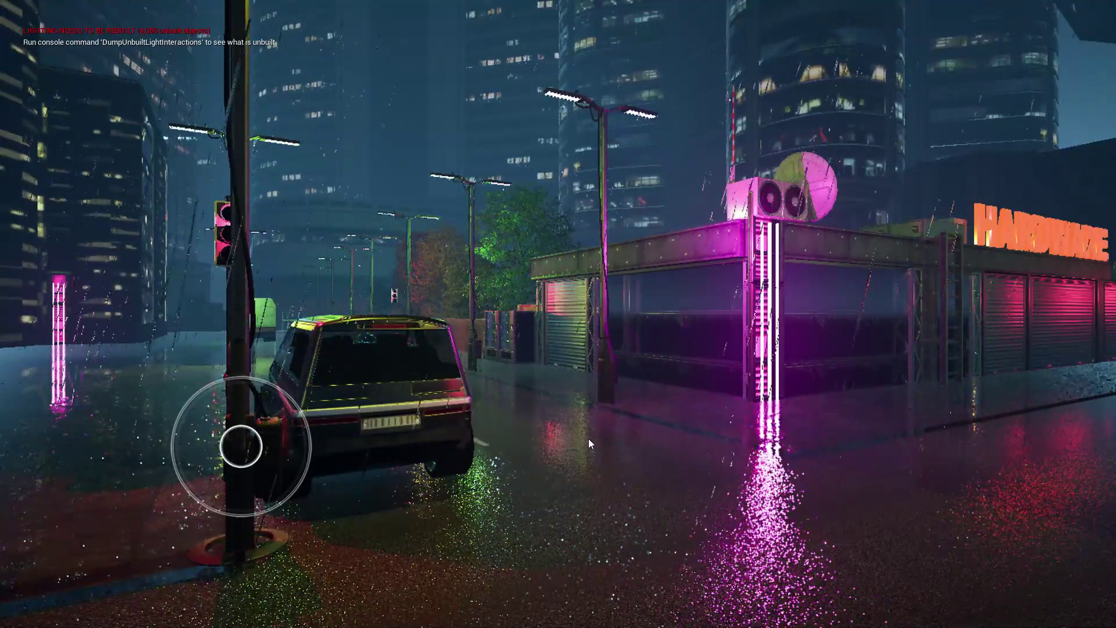
key("Escape")
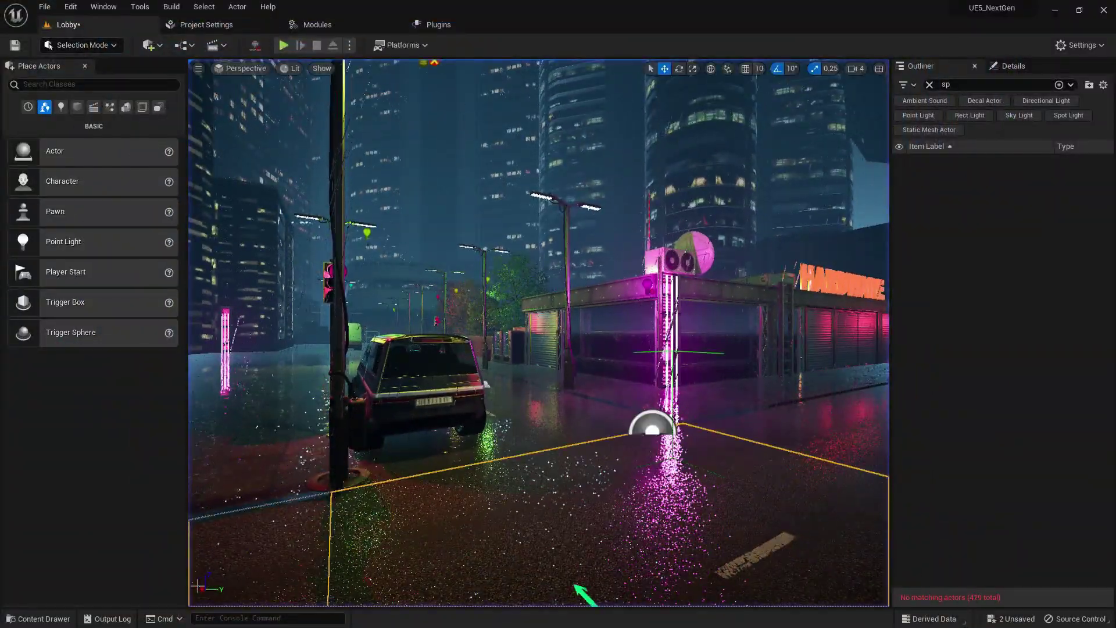
- Return to the B content folder and save the Lobby level and the lobby_gamemode asset
left_click(43, 619)
left_click(229, 358)
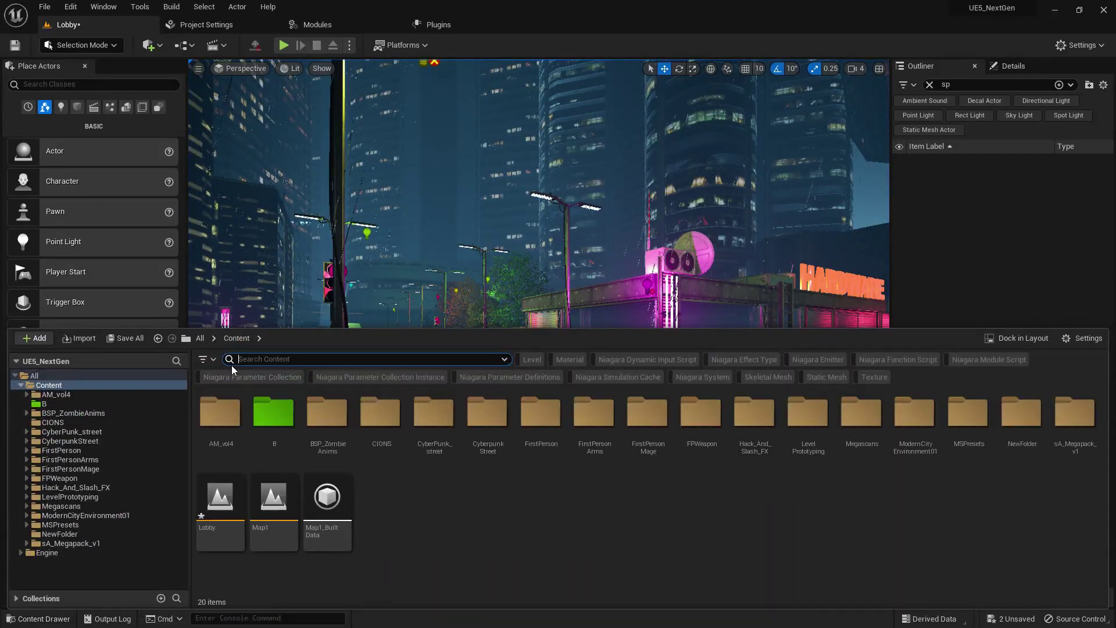
double_click(293, 402)
left_click(123, 338)
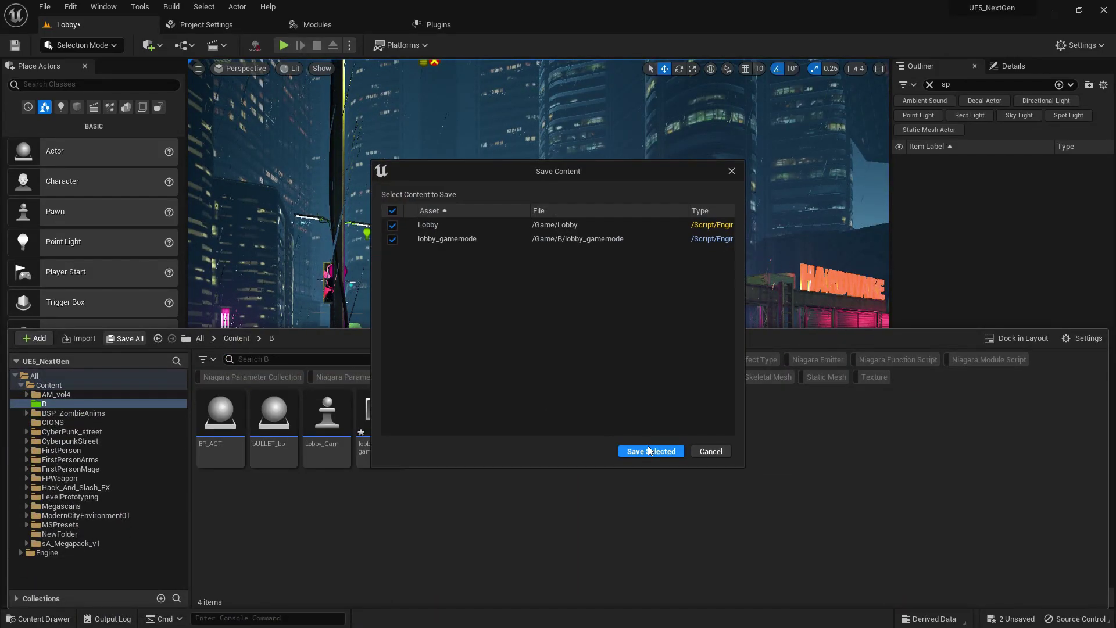
left_click(653, 452)
- Create a User Widget blueprint in the B content folder and name it UI-MENU
right_click(443, 417)
mouse_move(561, 618)
left_click(607, 610)
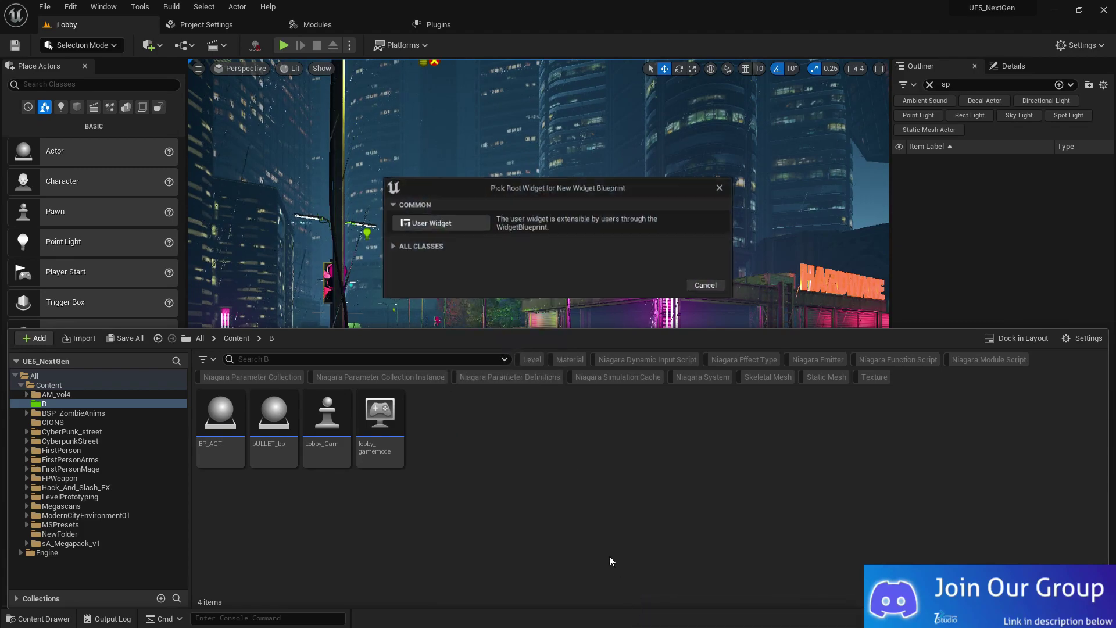
left_click(447, 227)
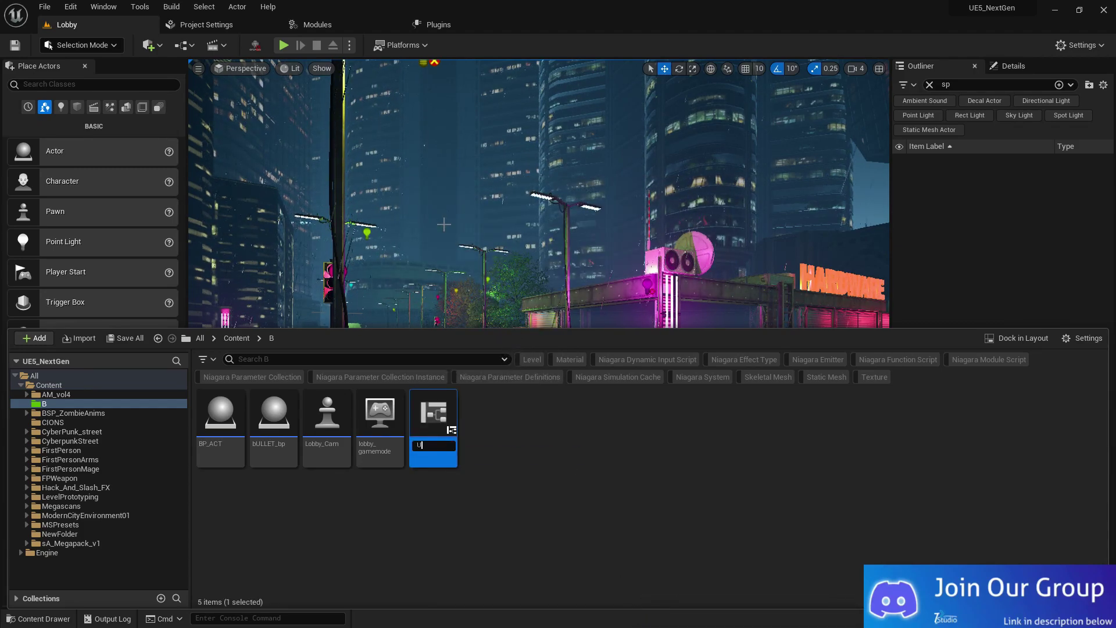
right_click(435, 414)
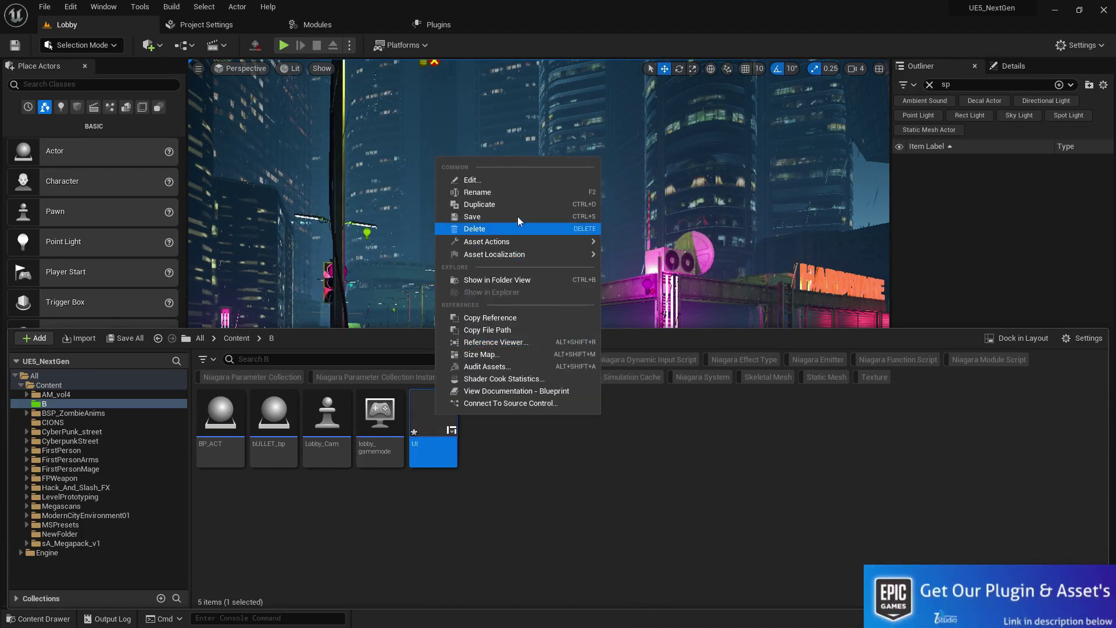
left_click(503, 194)
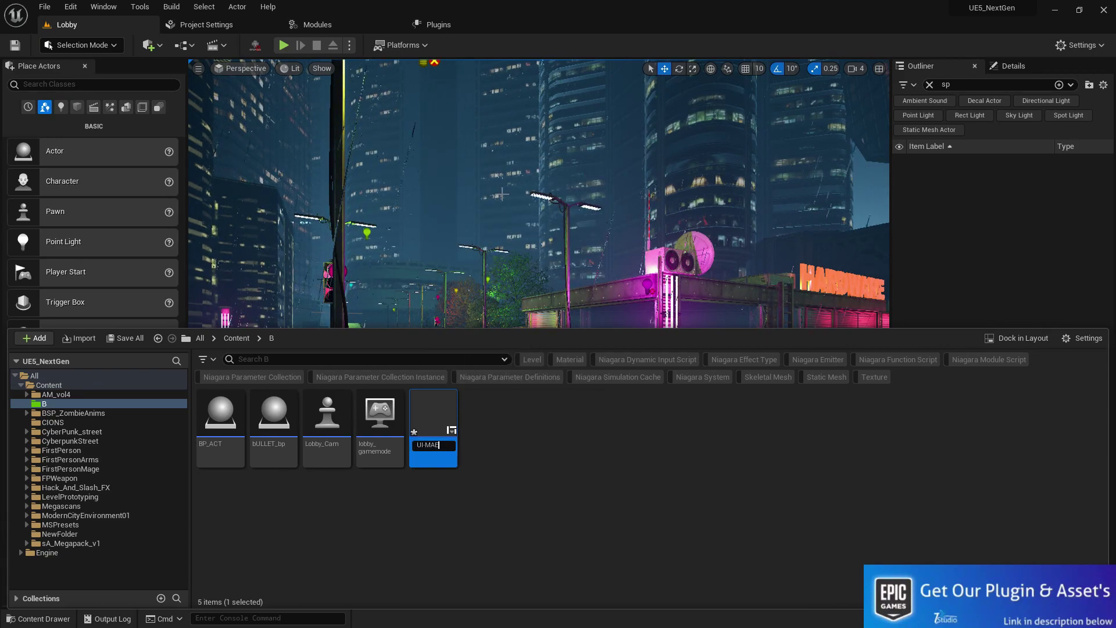
key("BackSpace")
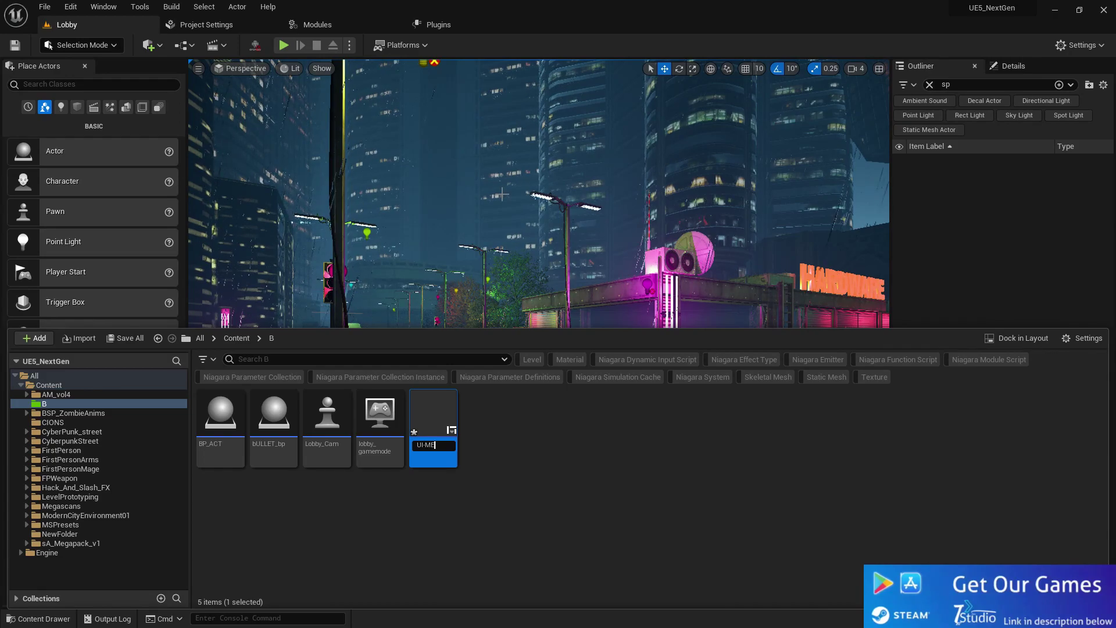
type("ENU")
key("Return")
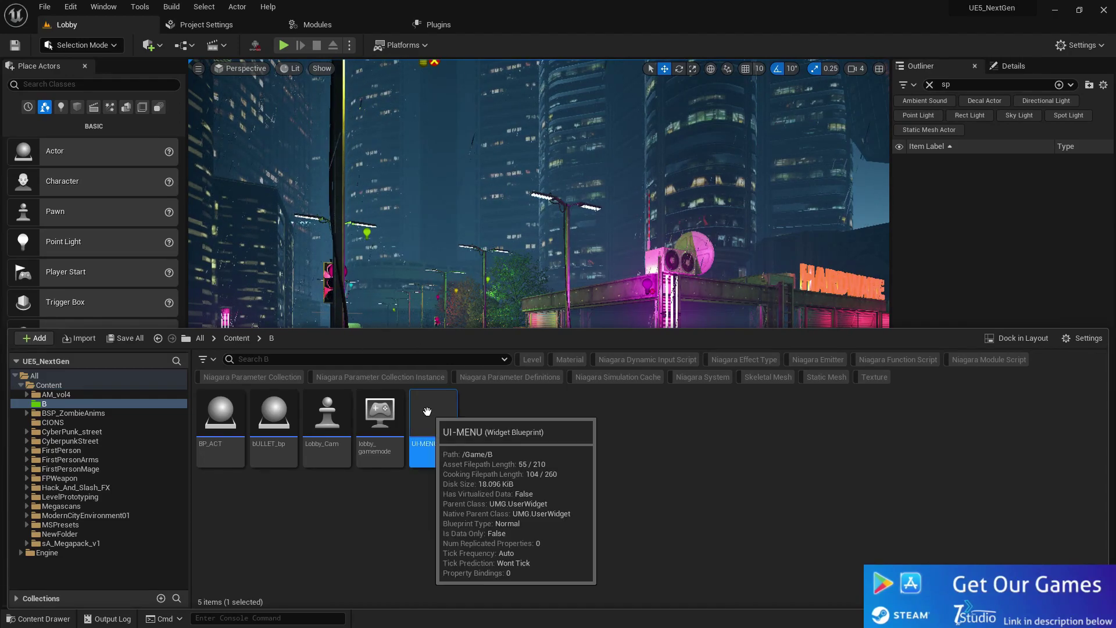
- Open the UI-MENU widget and add a Canvas Panel as its root
double_click(439, 403)
left_click(46, 81)
type("CA")
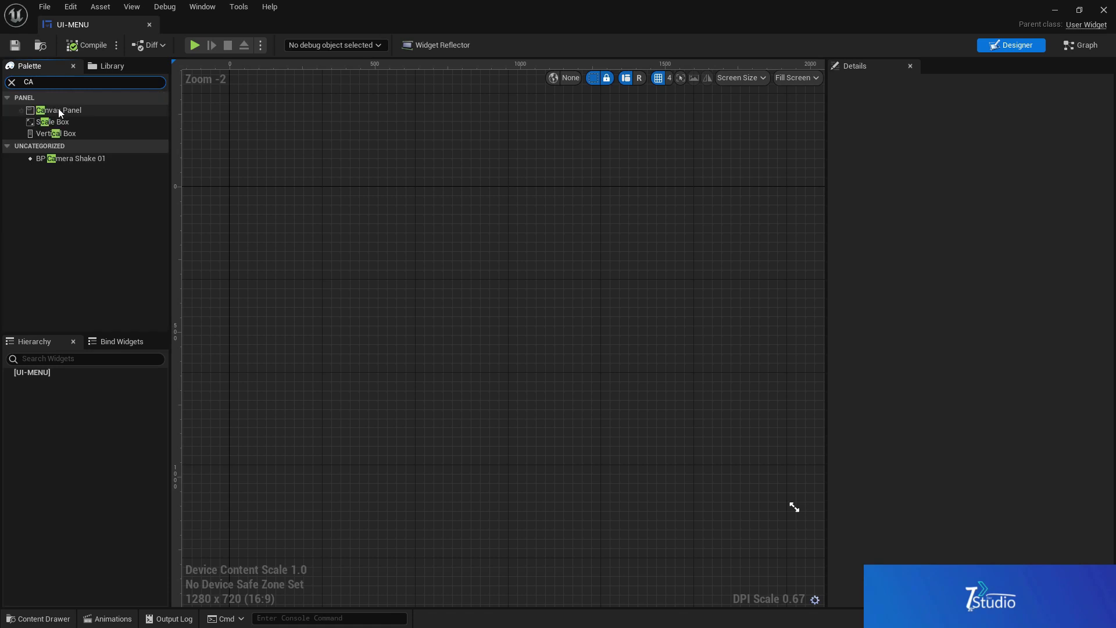
left_click_drag(58, 109, 122, 323)
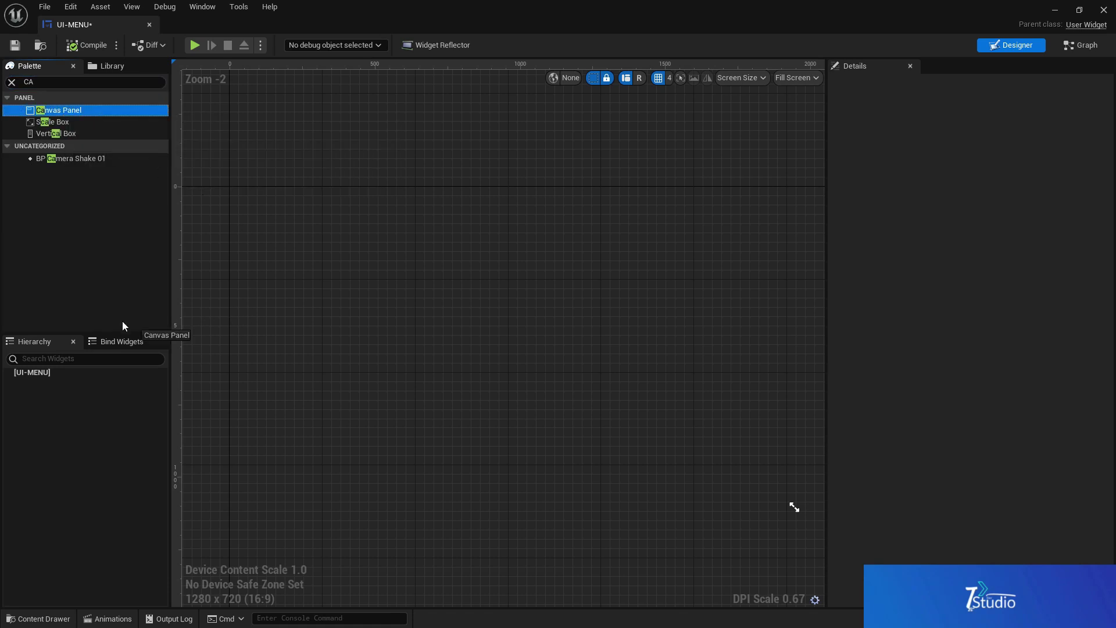
left_click(12, 82)
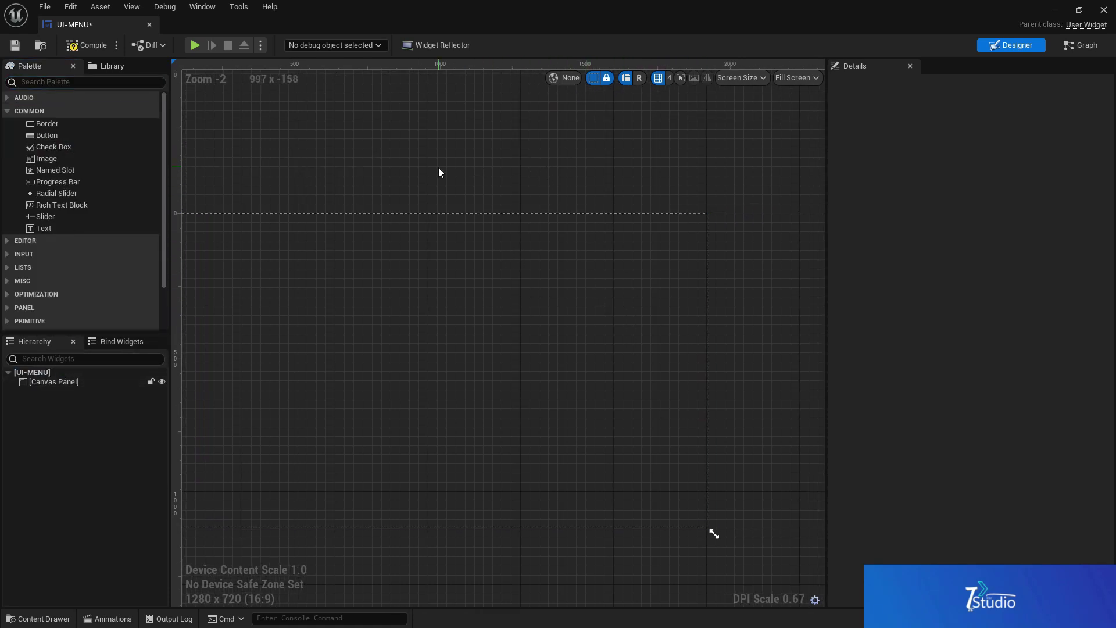
- Add a button about 298 by 112 near the canvas's lower right edge, at about X 1628, Y 724
left_click_drag(103, 139, 685, 379)
right_click_drag(685, 376, 599, 361)
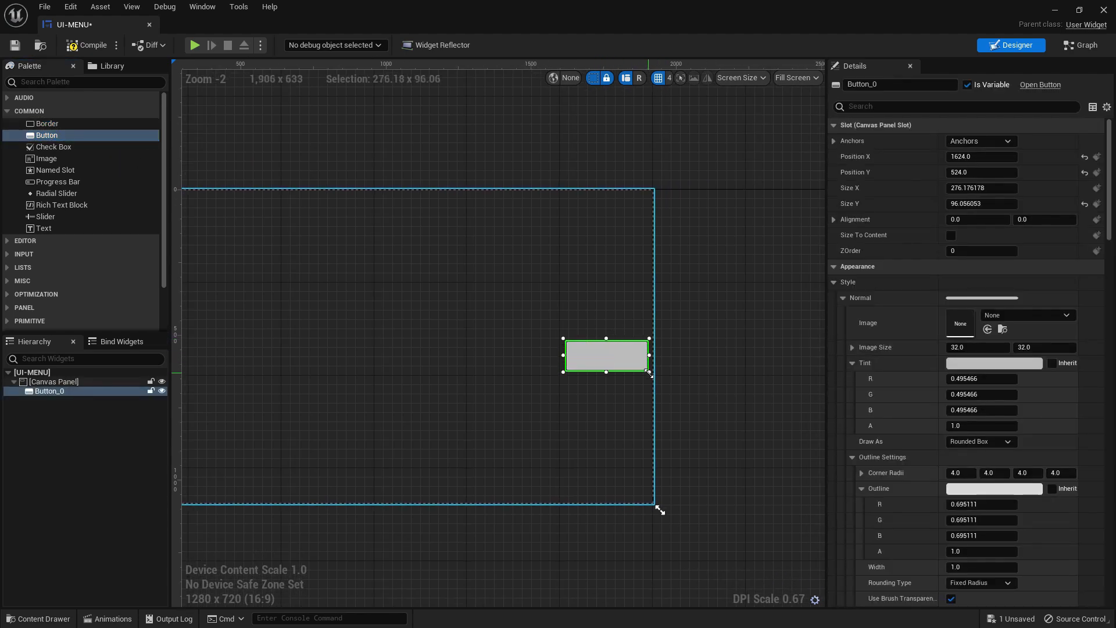
left_click_drag(595, 411, 595, 410)
- Set the button's normal tint to white
left_click(982, 364)
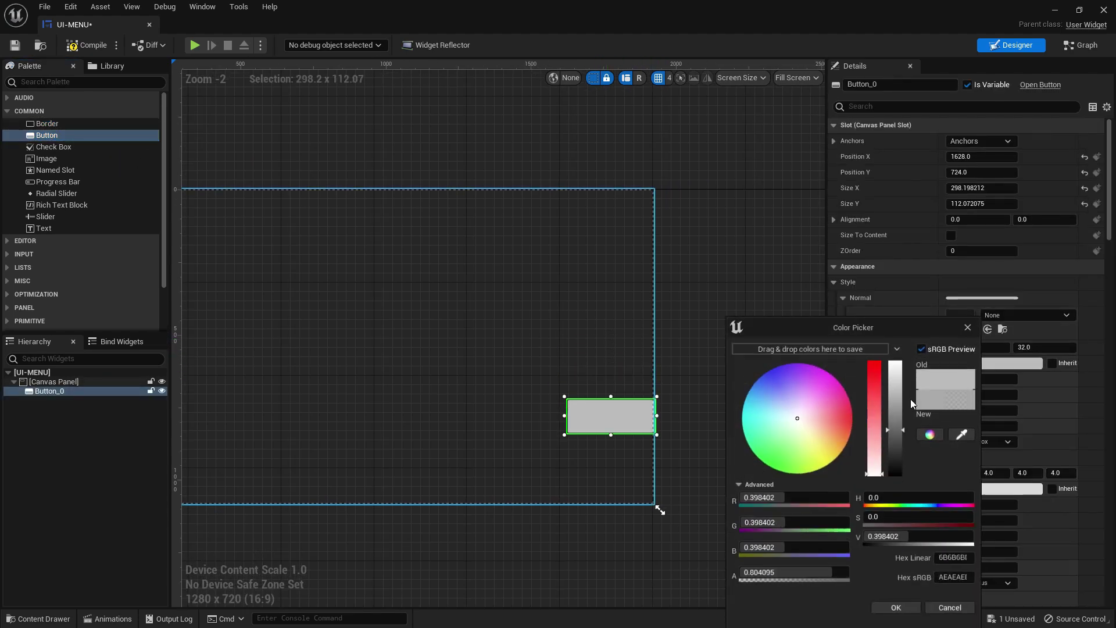
left_click_drag(888, 402, 895, 358)
left_click(896, 608)
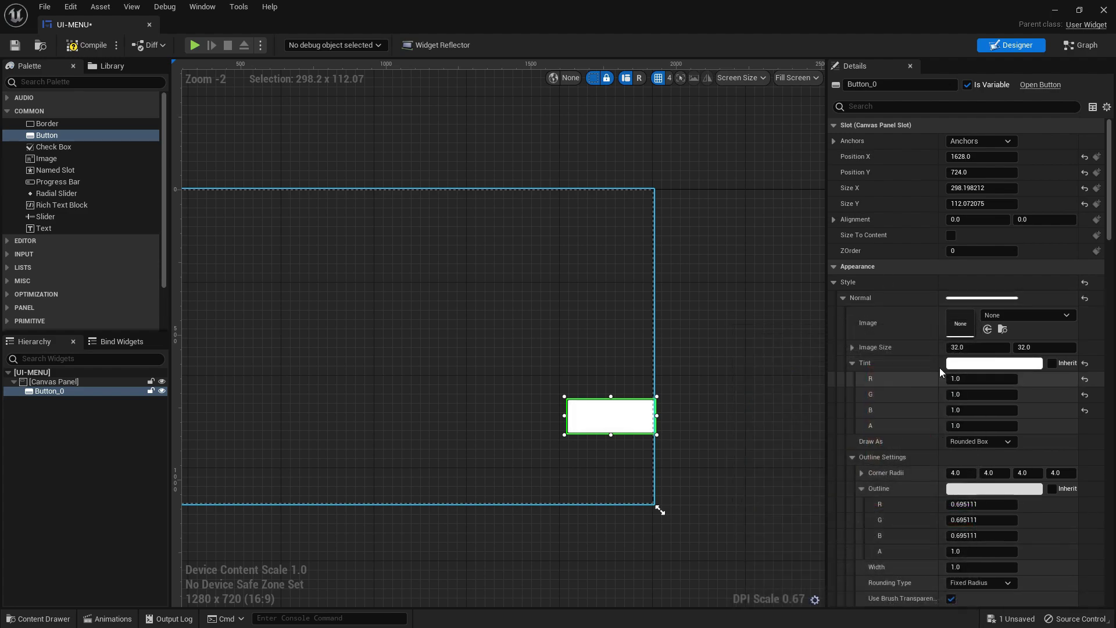
- Set the button's normal tint to a translucent blue with 0.234 alpha and widen the button leftward
left_click(989, 364)
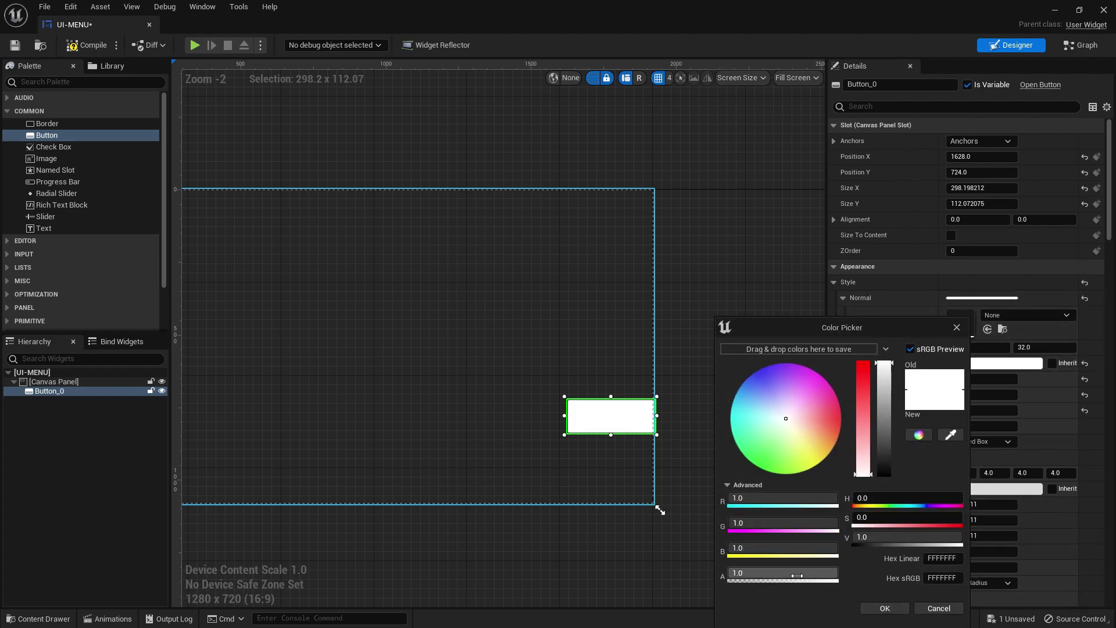
left_click_drag(798, 576, 753, 576)
left_click_drag(815, 412, 822, 370)
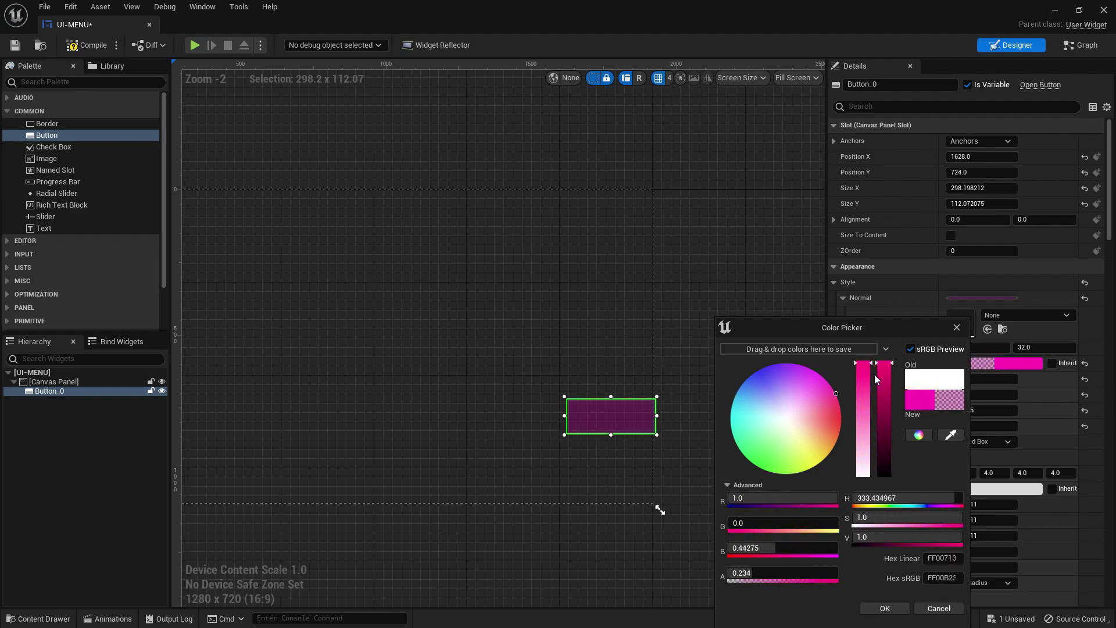
mouse_move(865, 344)
left_mouse_down()
mouse_move(721, 323)
mouse_move(749, 273)
mouse_move(856, 279)
mouse_move(676, 312)
mouse_move(665, 343)
mouse_move(709, 294)
mouse_move(696, 300)
left_mouse_up()
left_click(885, 608)
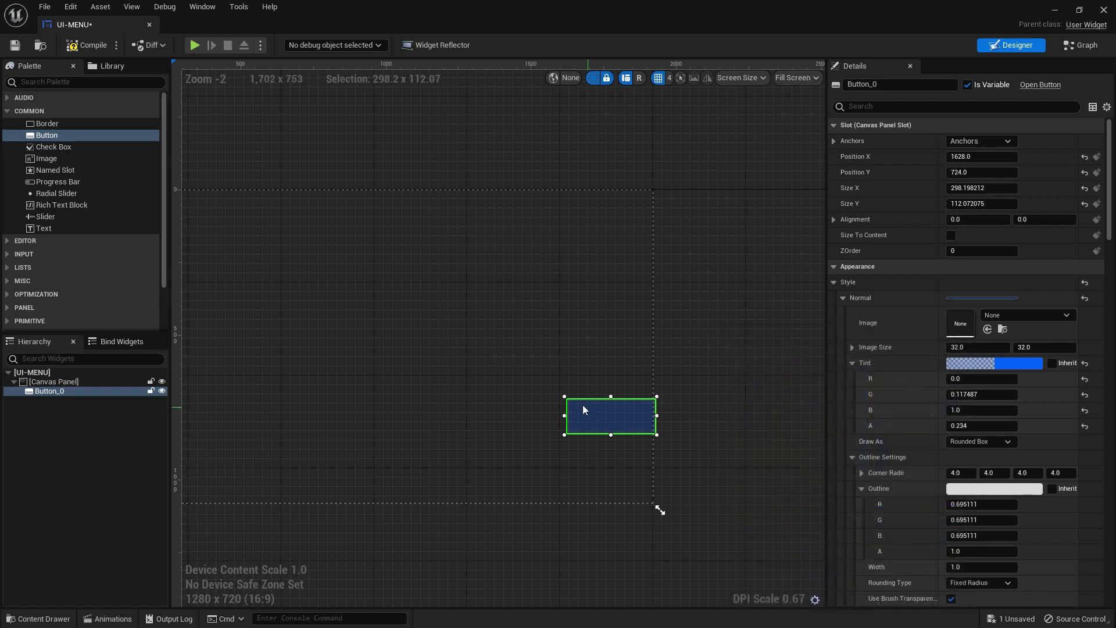
left_click_drag(565, 416, 542, 416)
- Place a text block inside the button and set its text to PLAY
right_click_drag(705, 375, 675, 277)
scroll(582, 326, "up", 4)
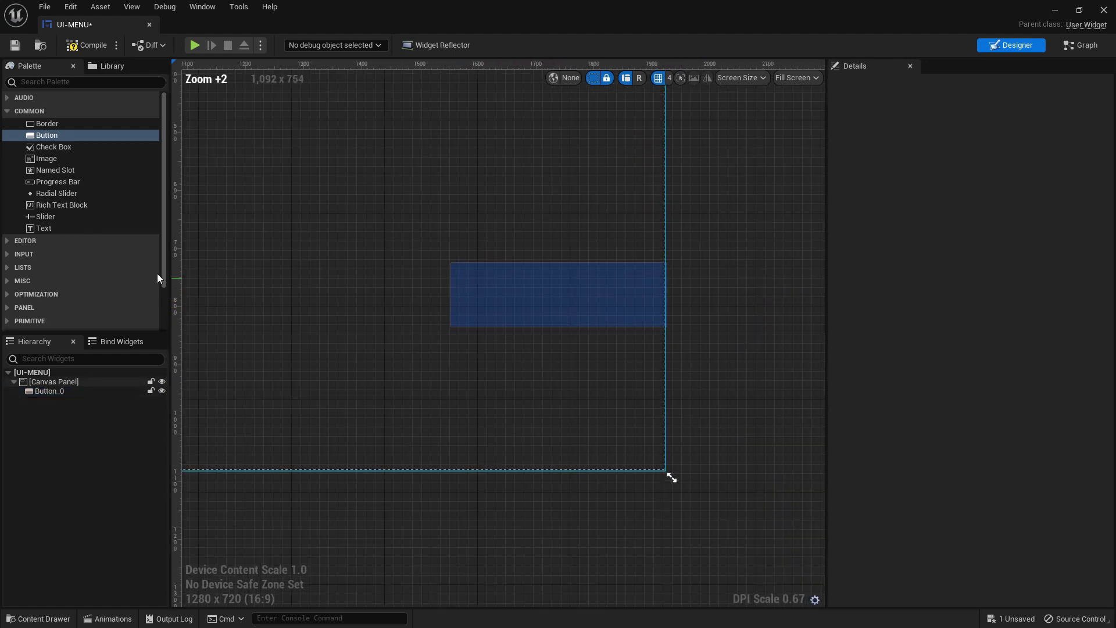
left_click_drag(50, 229, 558, 295)
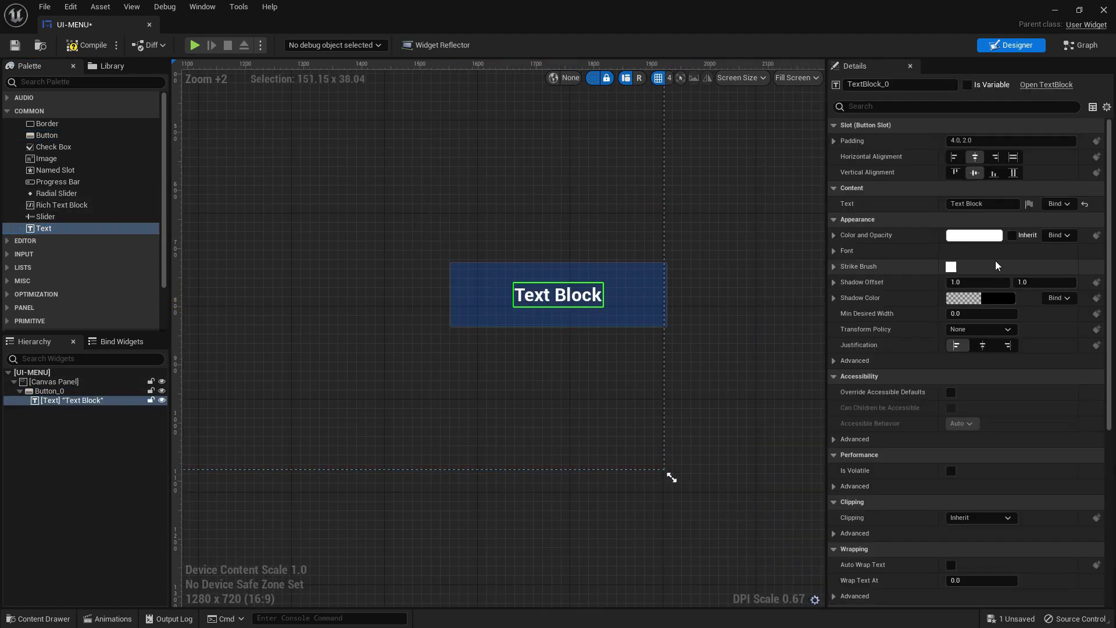
left_click(980, 203)
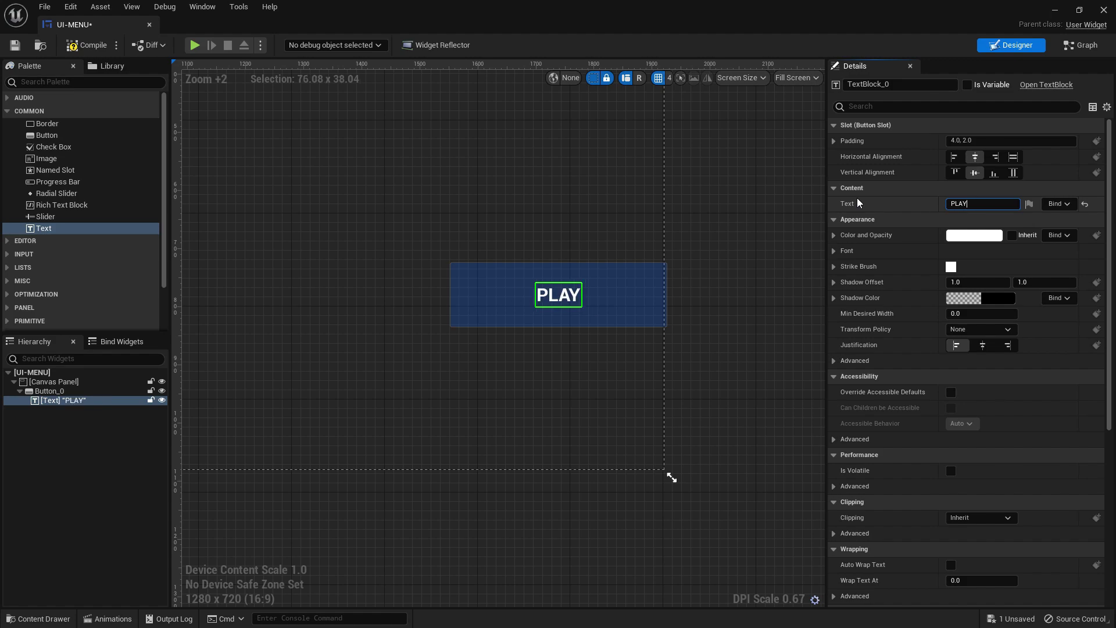
- Reduce the PLAY button's height to about 80 and move it flush with the canvas's right edge
left_click(640, 334)
left_click(629, 315)
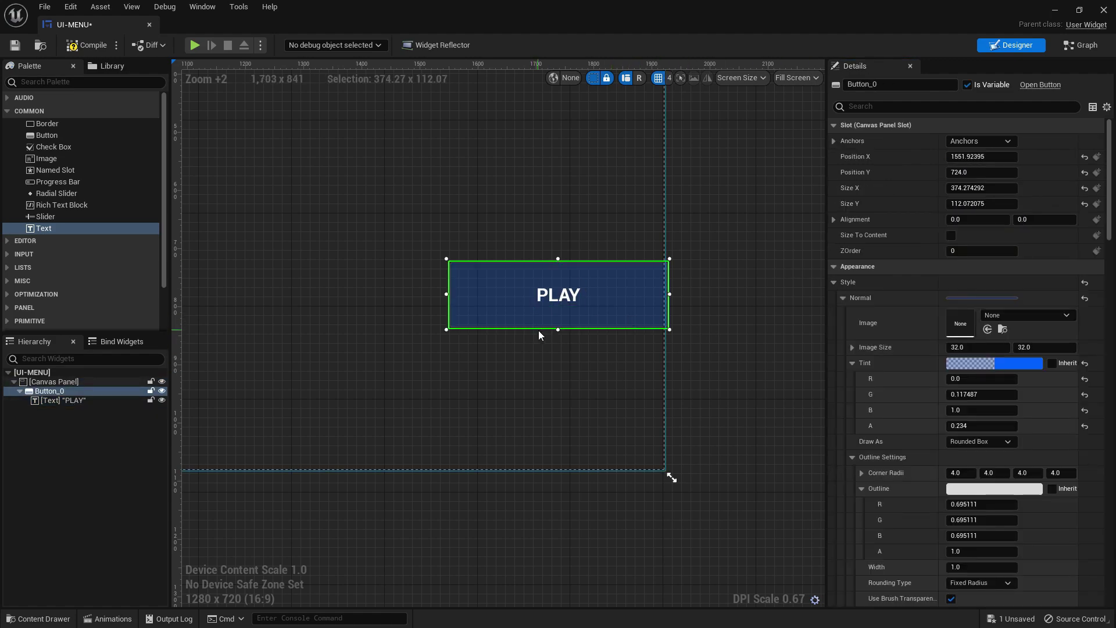
left_click_drag(560, 329, 560, 311)
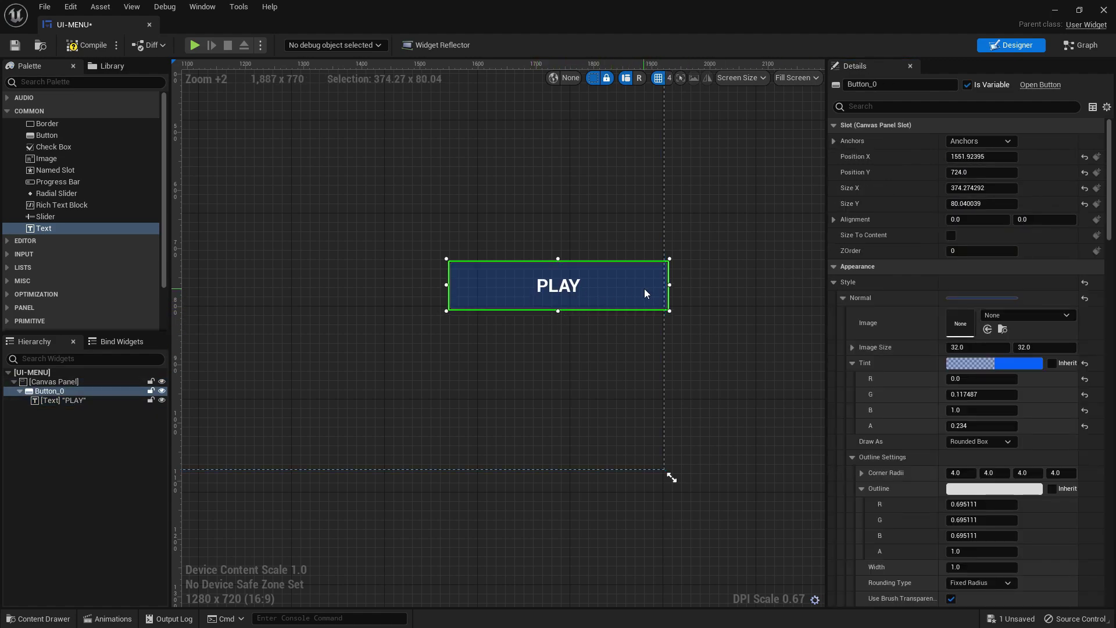
left_click_drag(644, 288, 639, 286)
- Anchor the PLAY button to the canvas's bottom-right corner and save the widget
left_click(966, 140)
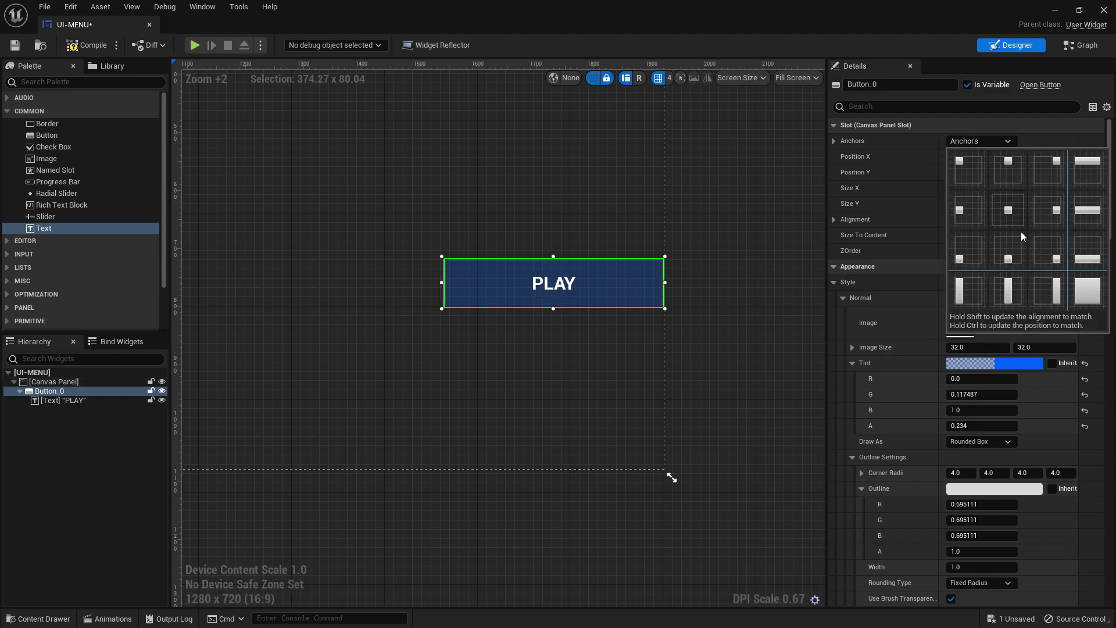
left_click(1048, 250)
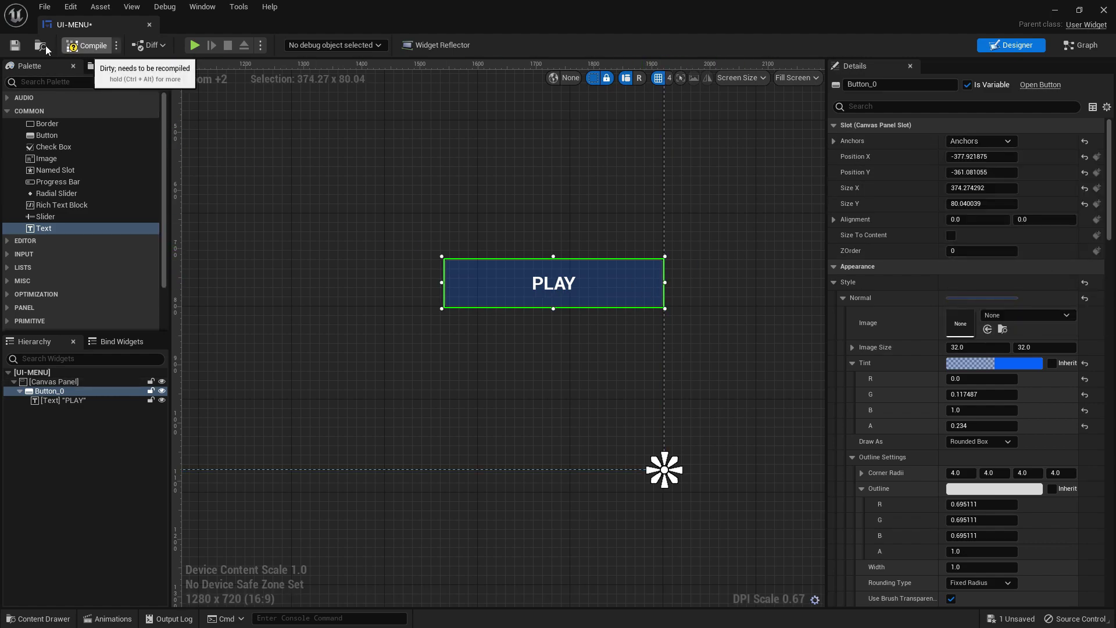
left_click(24, 45)
left_click(723, 281)
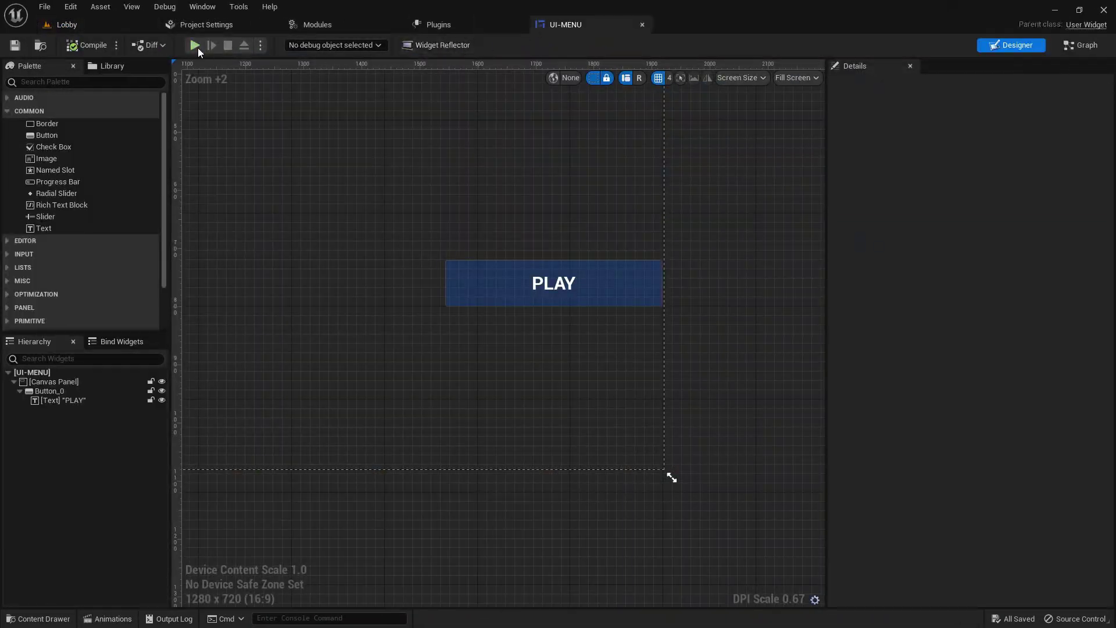
- In the Lobby Level Blueprint, add a Create Widget node after Event BeginPlay with UI-MENU as its class
left_click(138, 23)
left_click(189, 45)
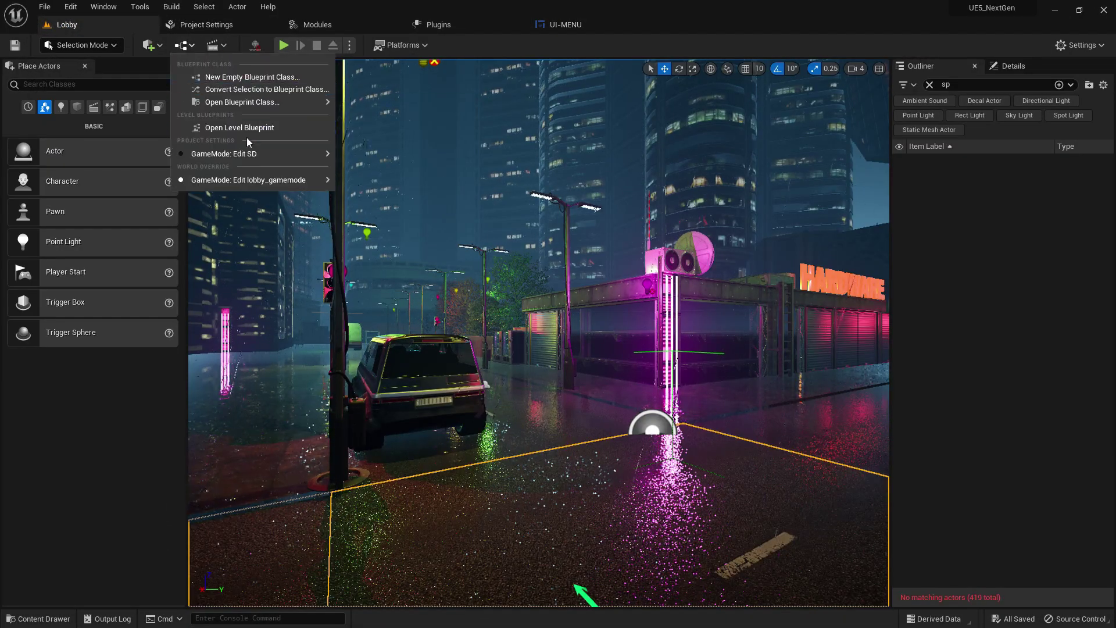
left_click(246, 130)
left_click_drag(351, 198, 408, 197)
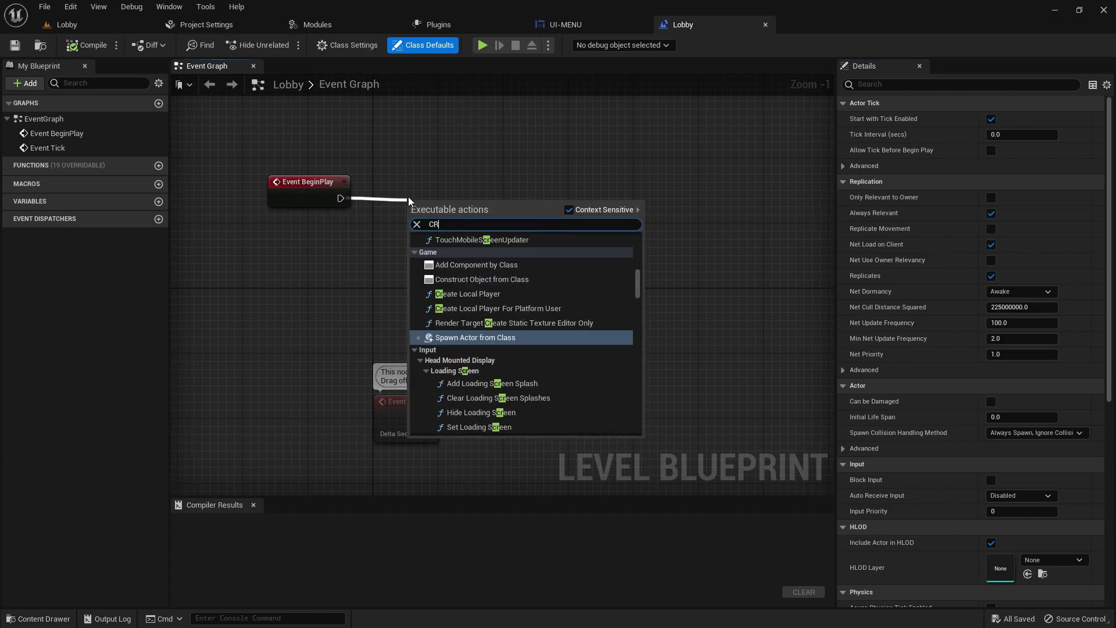
type("C")
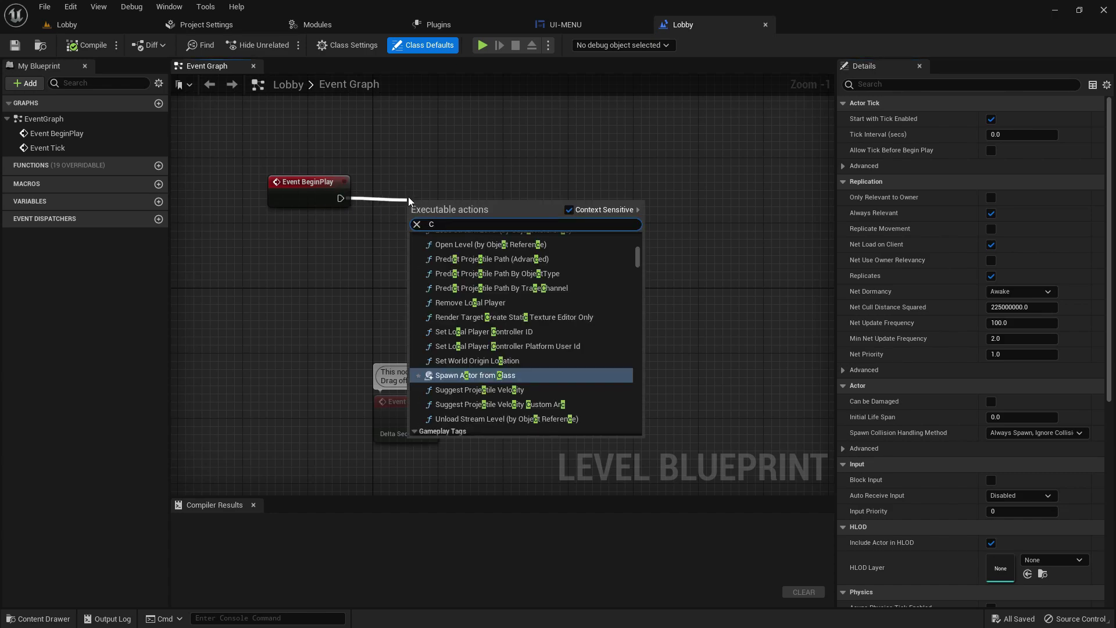
type("REATE W")
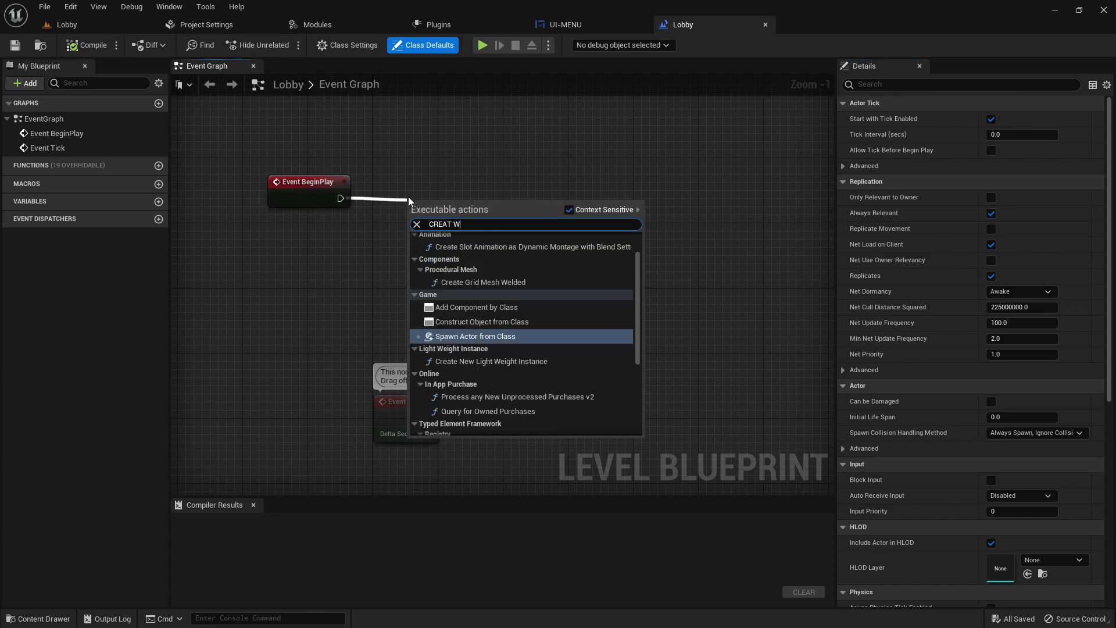
key("Return")
left_click(457, 246)
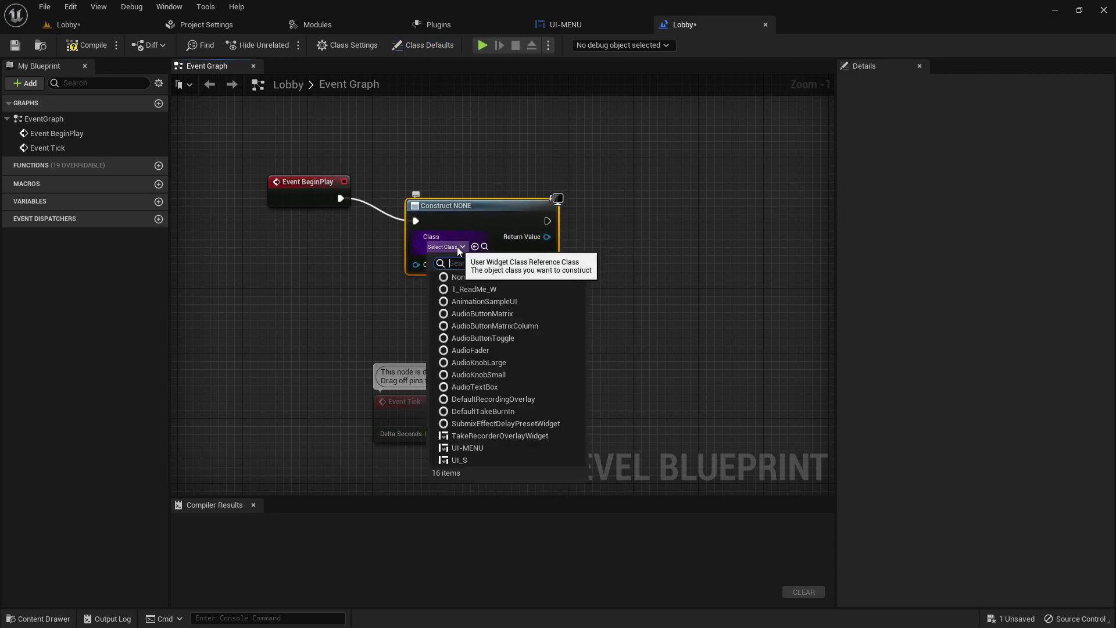
left_click(495, 446)
- Add an Add to Viewport node from the UI-MENU widget's return value and save the Level Blueprint
left_click_drag(547, 237, 637, 238)
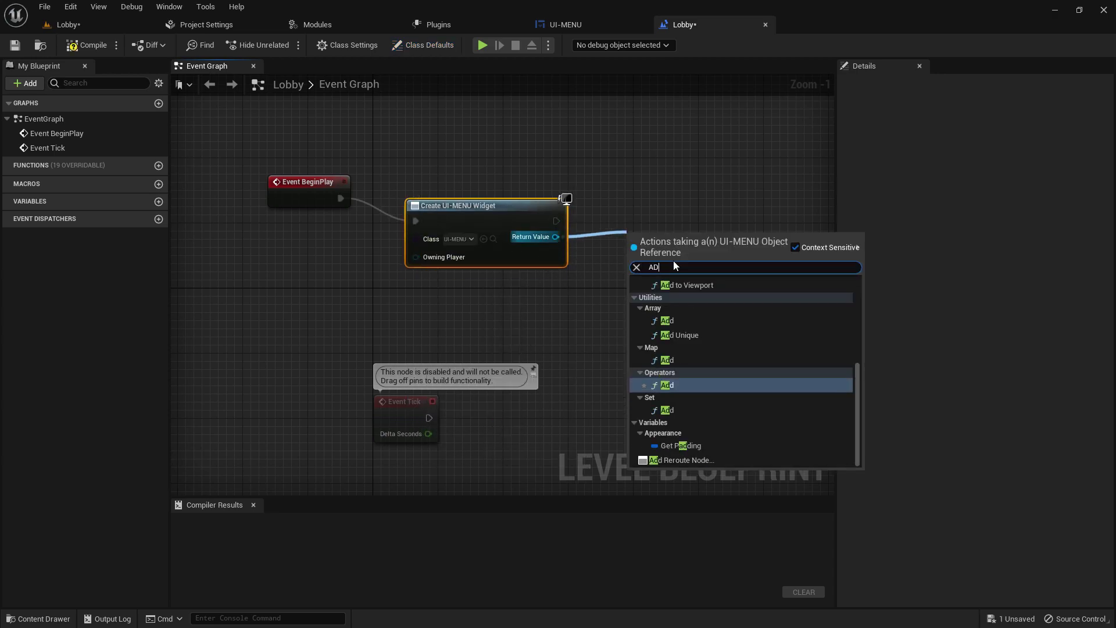
left_click(713, 290)
left_click(22, 45)
- Play the Lobby level full screen to check the PLAY button, and stop the session
left_click(66, 26)
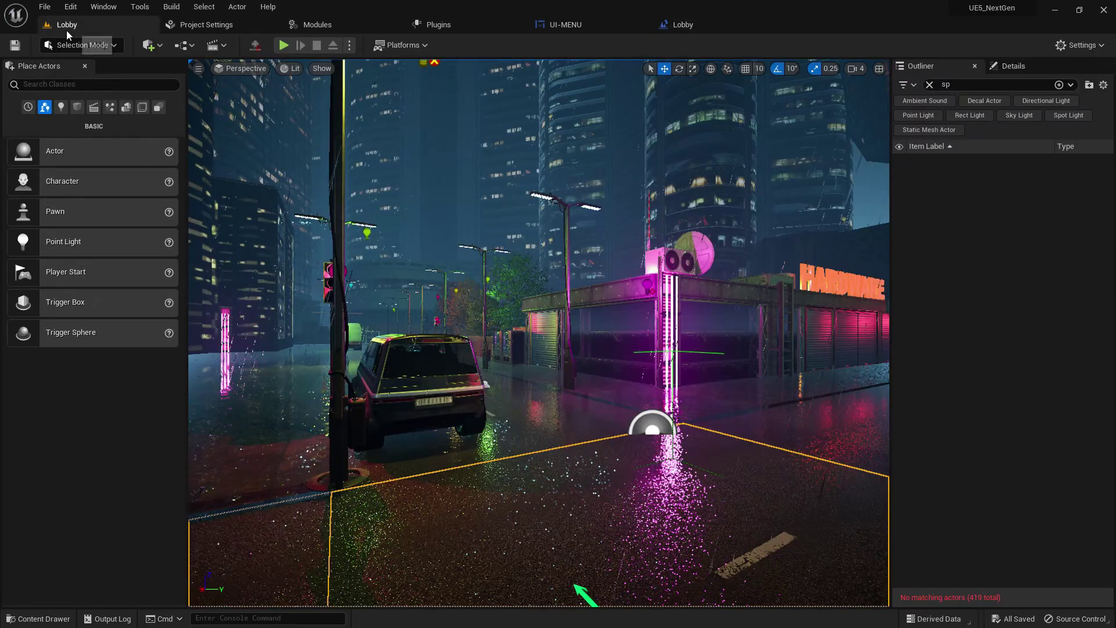
key("alt+p")
key("F11")
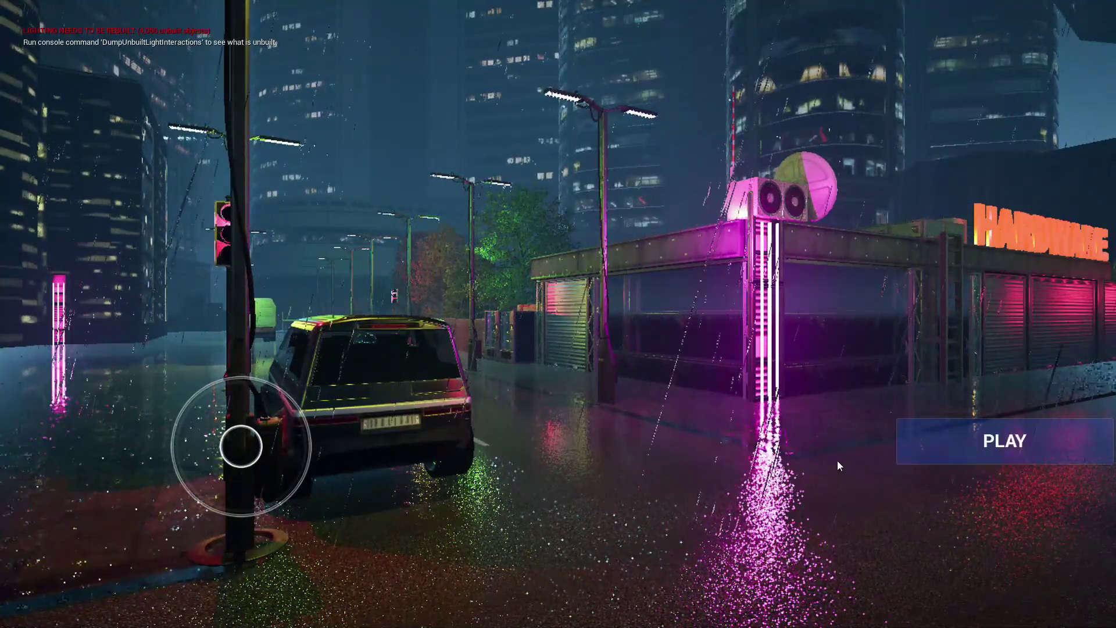
key("F11")
key("Escape")
- Move the PLAY button in UI-MENU down to about Y -317 and compile the widget
left_click(605, 24)
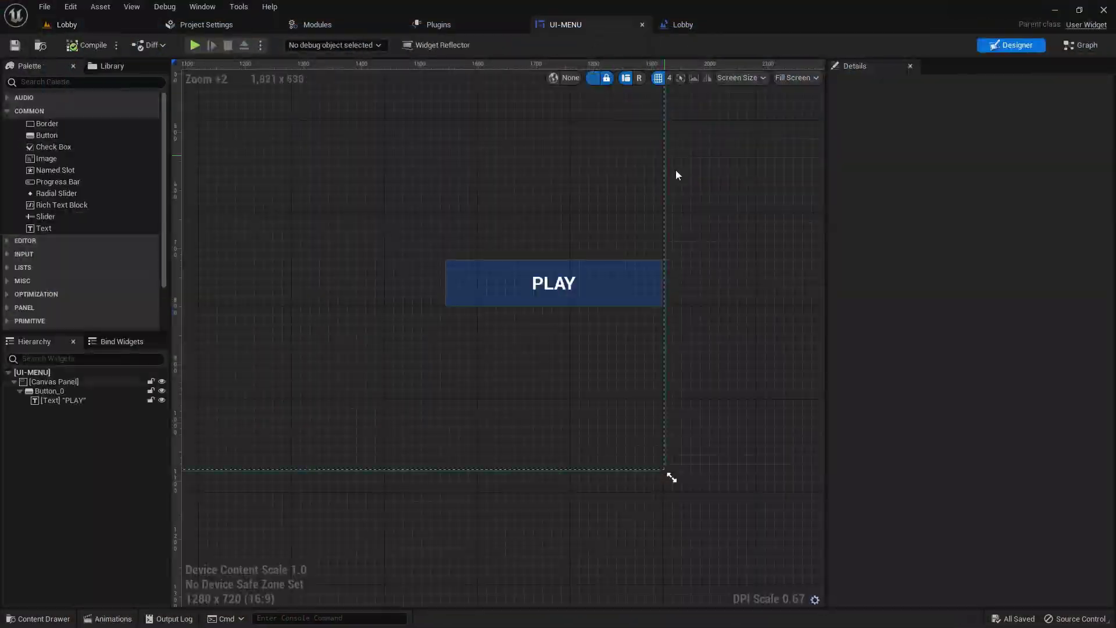
left_click(605, 291)
left_click_drag(607, 300, 609, 306)
left_click(512, 247)
left_click(84, 45)
- Run the Lobby level full screen to check the PLAY button's lower position, and leave the preview
left_click(84, 23)
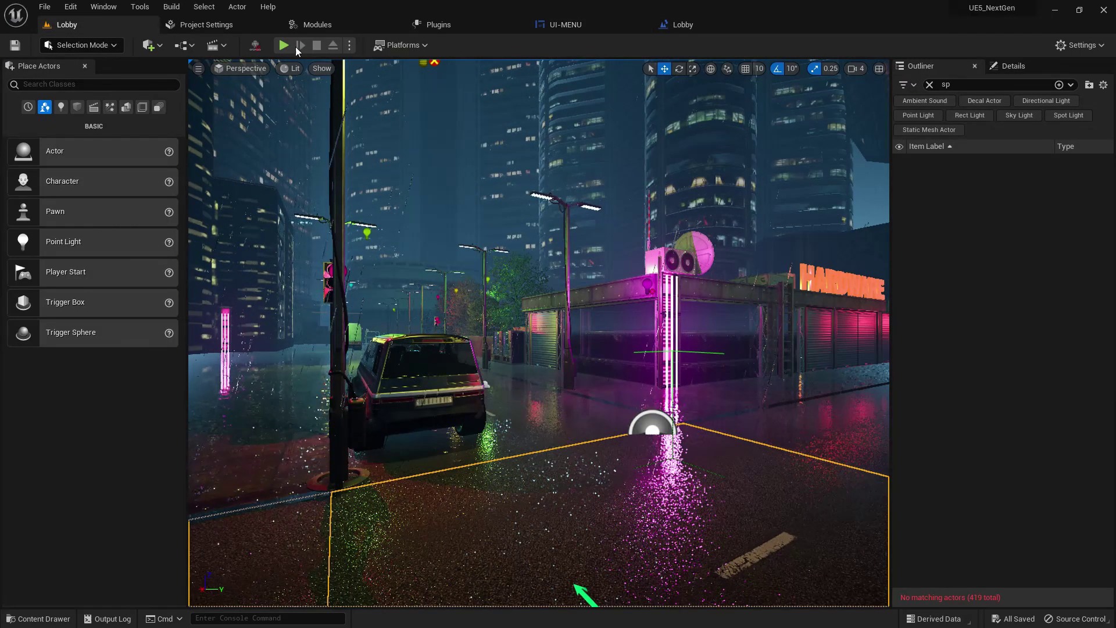
left_click(285, 45)
key("F11")
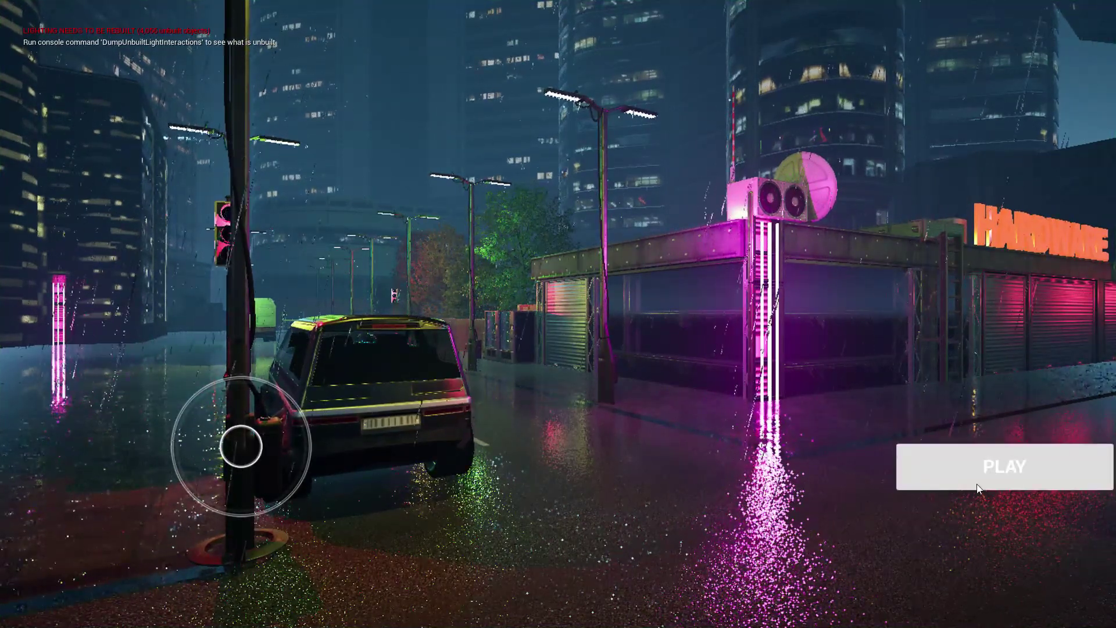
key("F11")
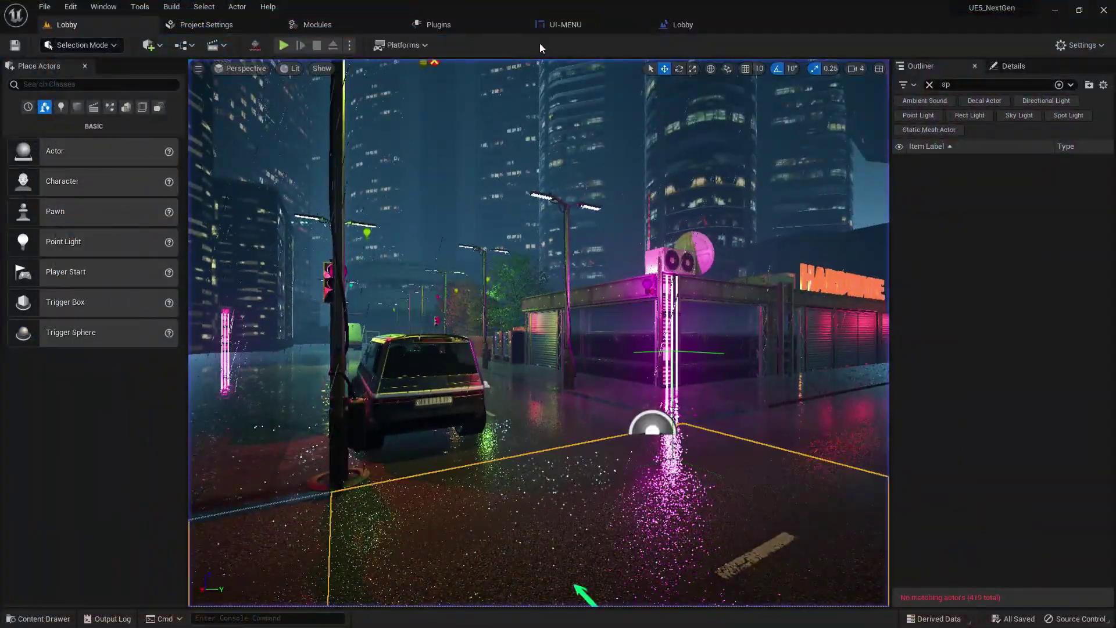
- Duplicate the PLAY button in UI-MENU and place the copy directly below it at about Y -209
left_click(567, 25)
right_click(594, 312)
left_click(623, 371)
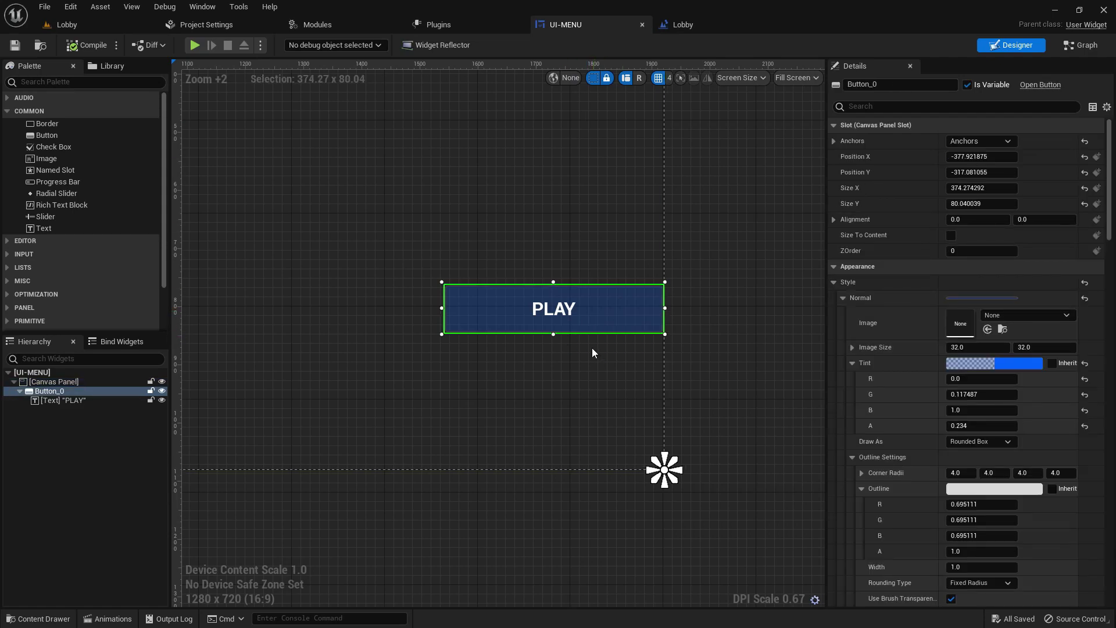
scroll(587, 325, "down", 3)
left_click_drag(603, 379, 603, 349)
scroll(603, 349, "up", 3)
- Set the text of the duplicated button to More
left_click(565, 346)
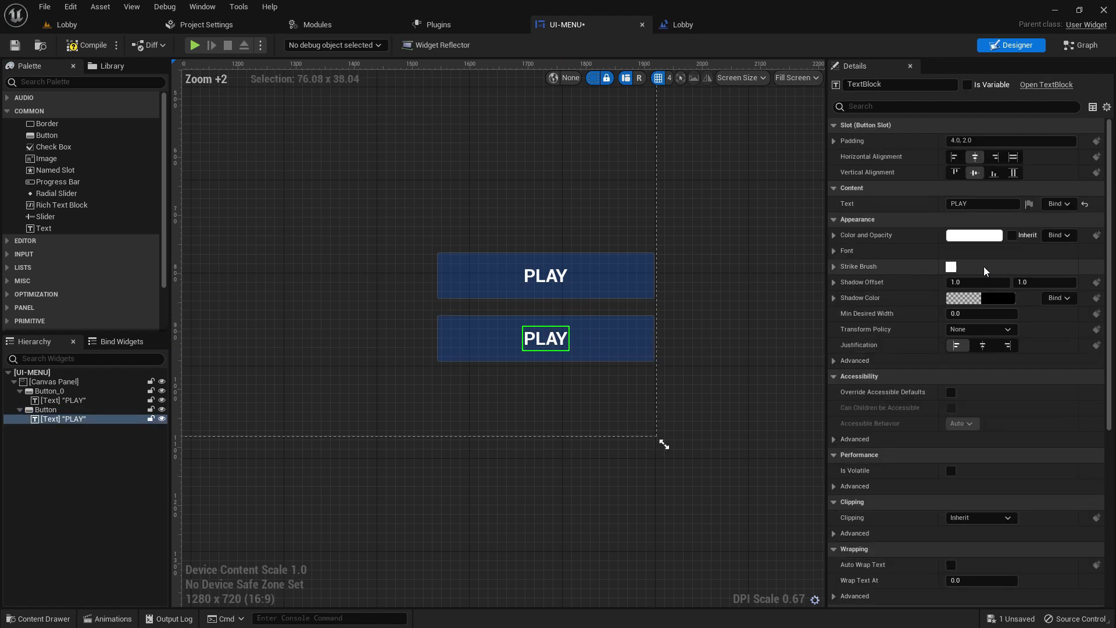
left_click(977, 203)
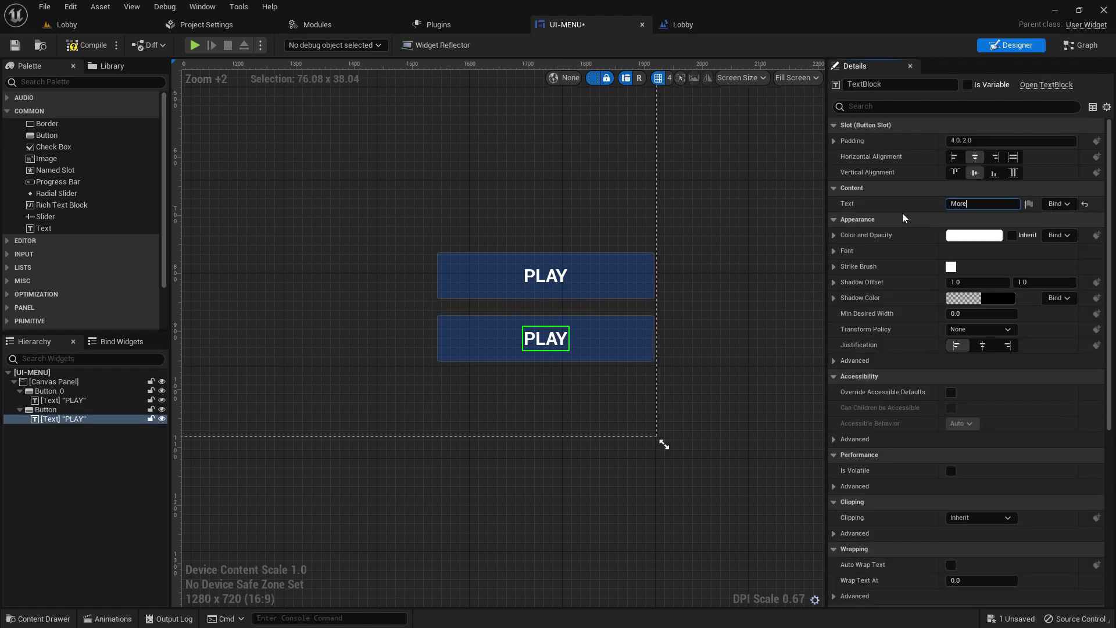
left_click(627, 338)
- Duplicate the More button and place the copy below it, right-aligned, at about Y -109
right_click(627, 339)
left_click(675, 402)
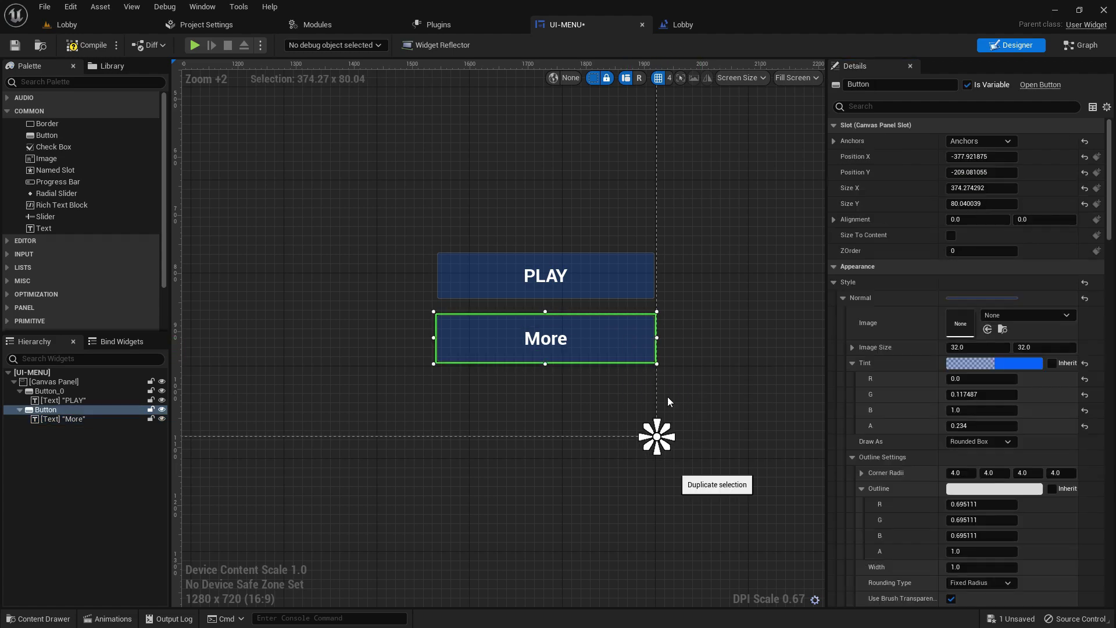
scroll(668, 397, "down", 4)
left_click_drag(611, 408, 661, 388)
scroll(601, 393, "up", 9)
- Set the text of the lowest button to Exit
left_click(504, 373)
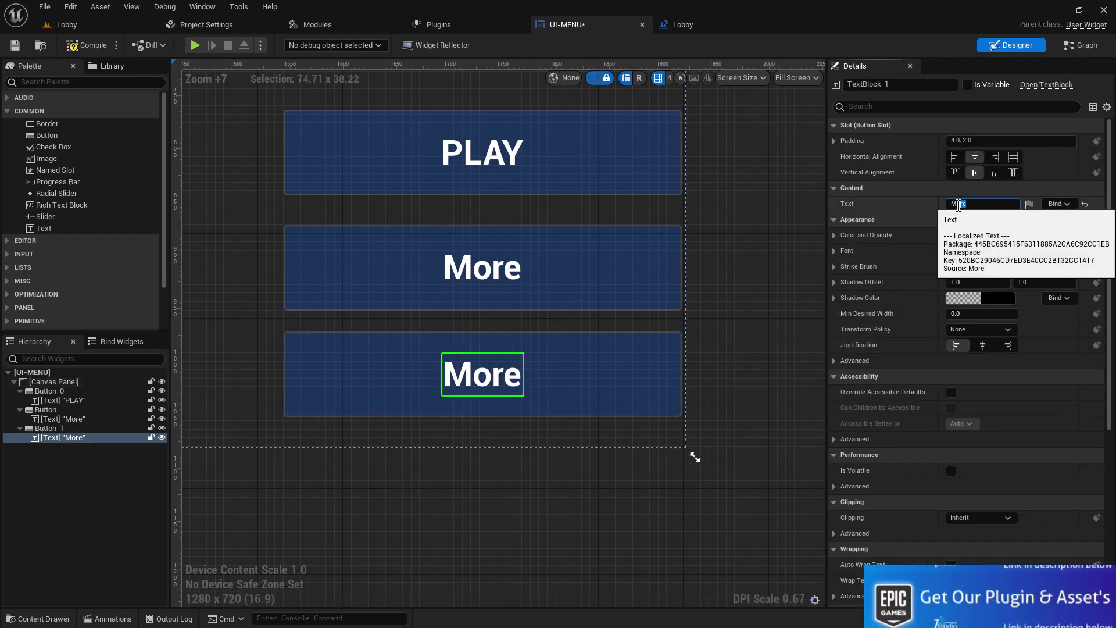
left_click(977, 203)
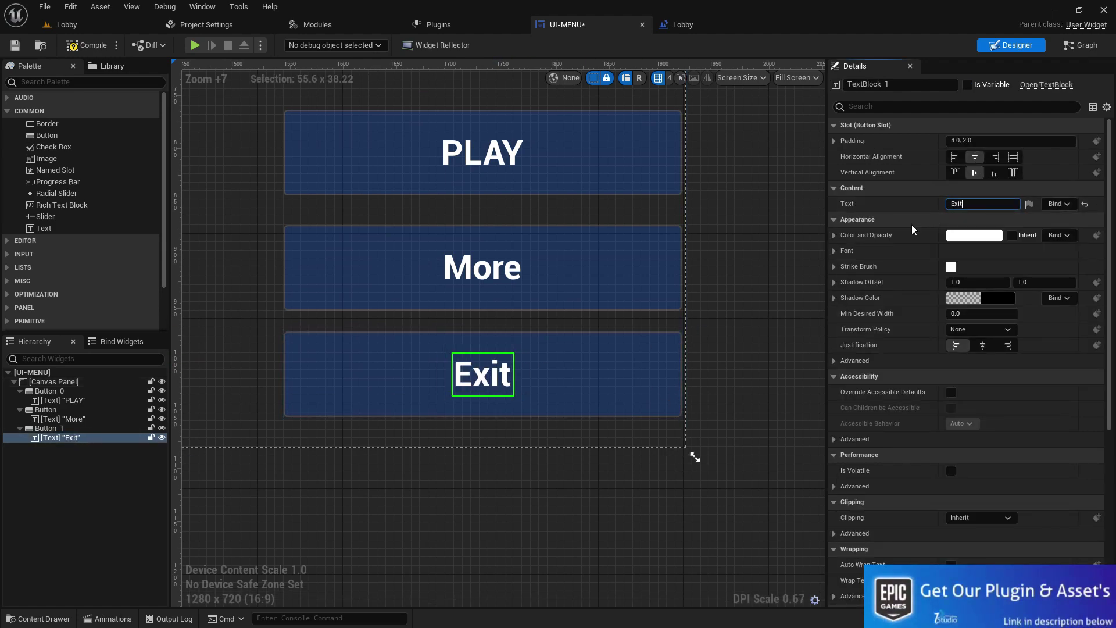
left_click(578, 375)
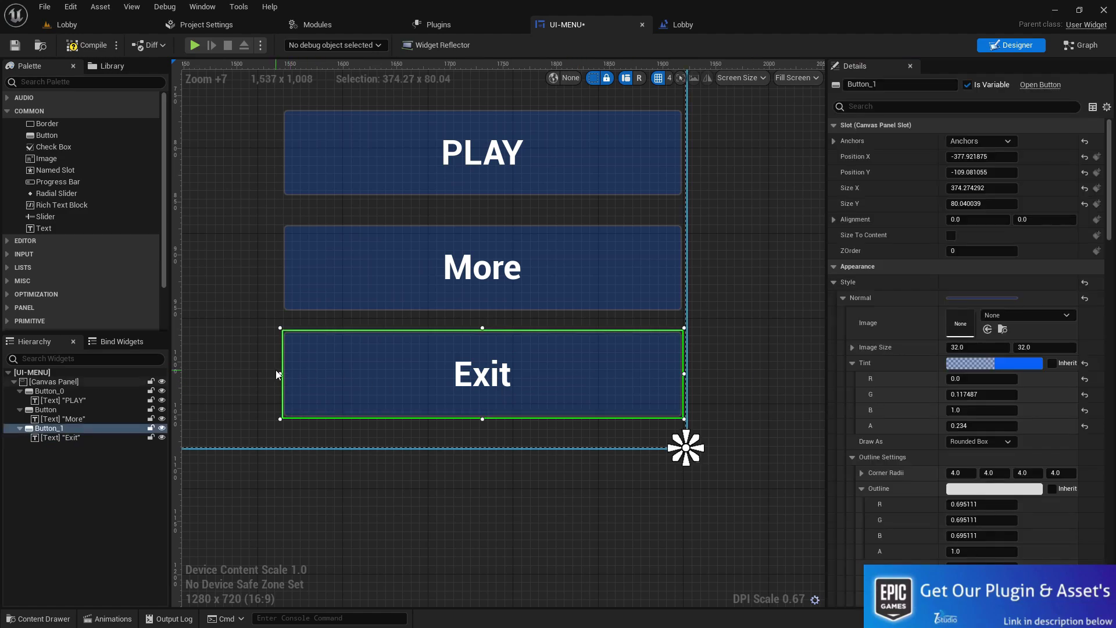
- Narrow the Exit button from its left edge to about 221 wide, and compile and save the widget
left_click_drag(435, 373, 443, 373)
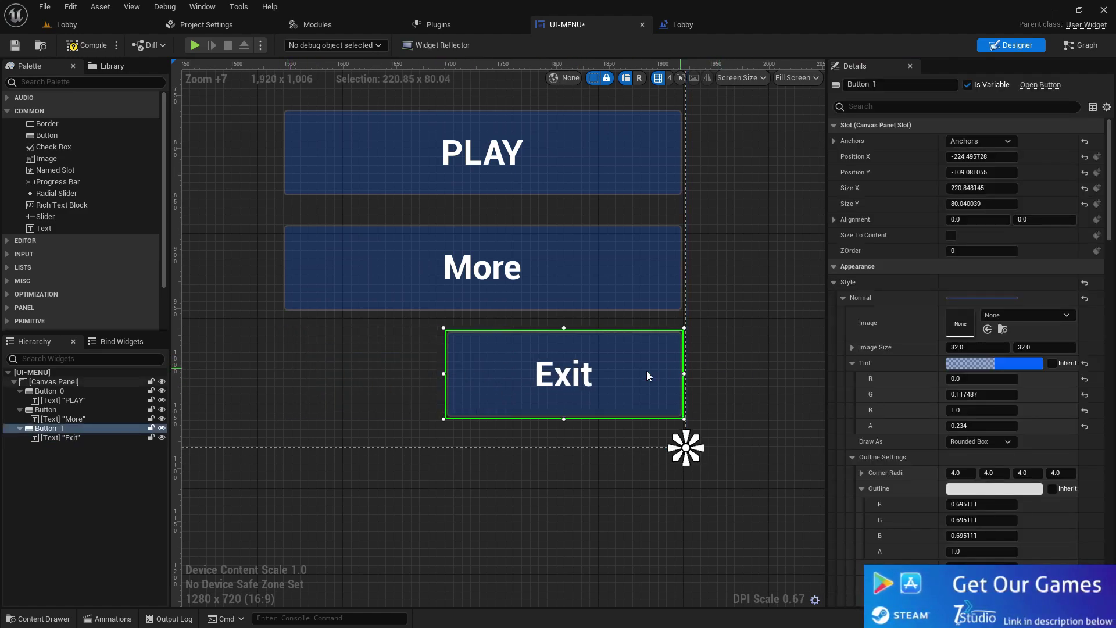
left_click(721, 358)
left_click(632, 371)
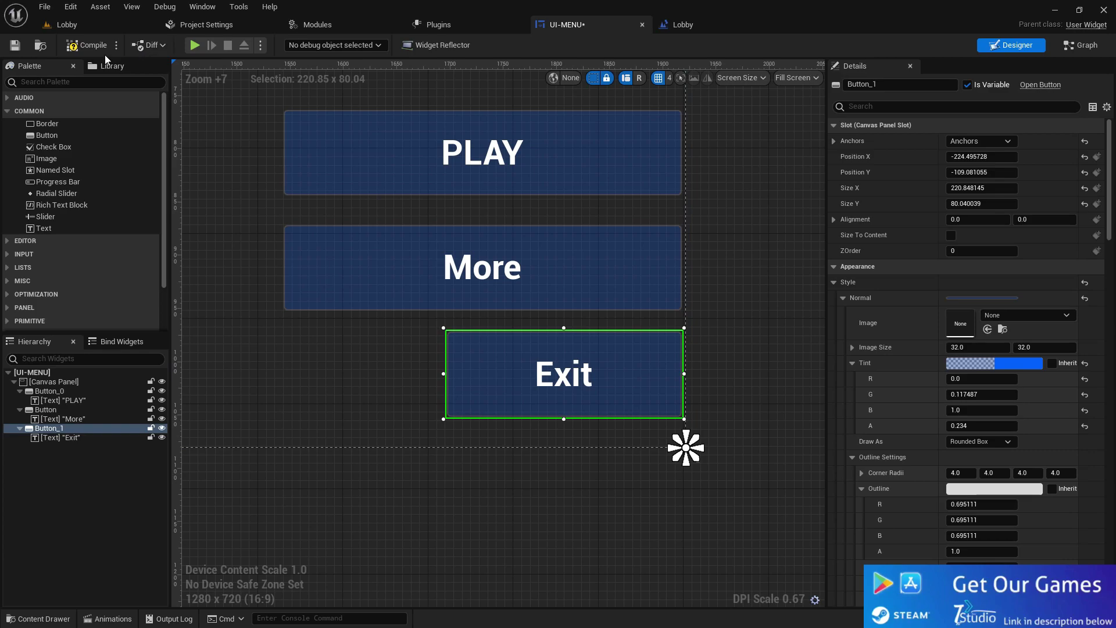
left_click(96, 47)
left_click(22, 48)
- Play the Lobby level full screen to check the PLAY, More and Exit buttons, and stop the session
left_click(65, 28)
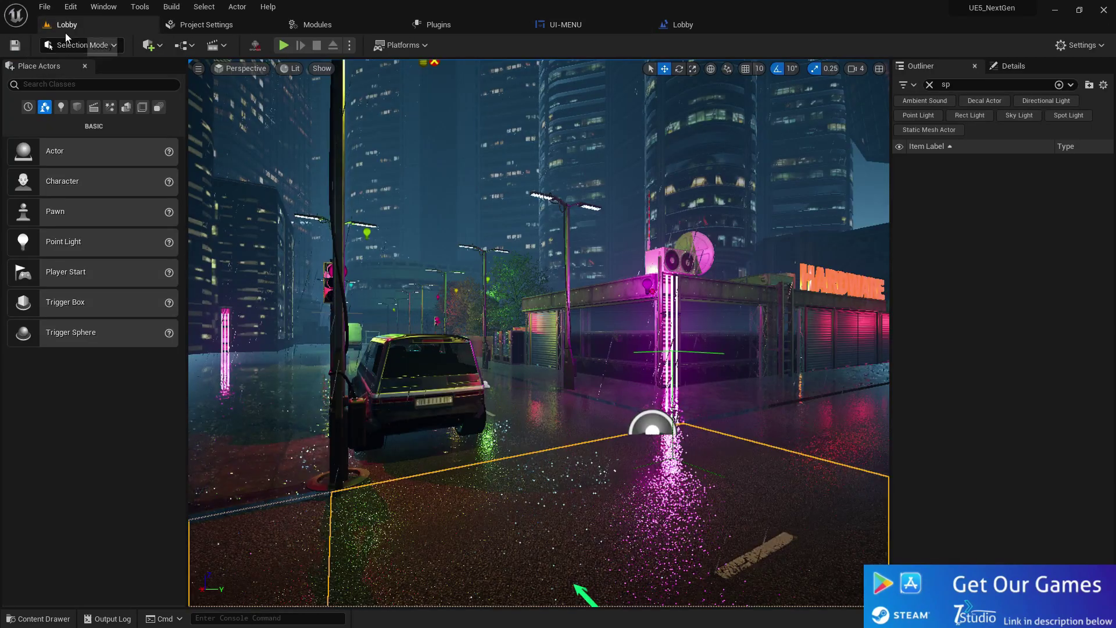
left_click(283, 45)
key("F11")
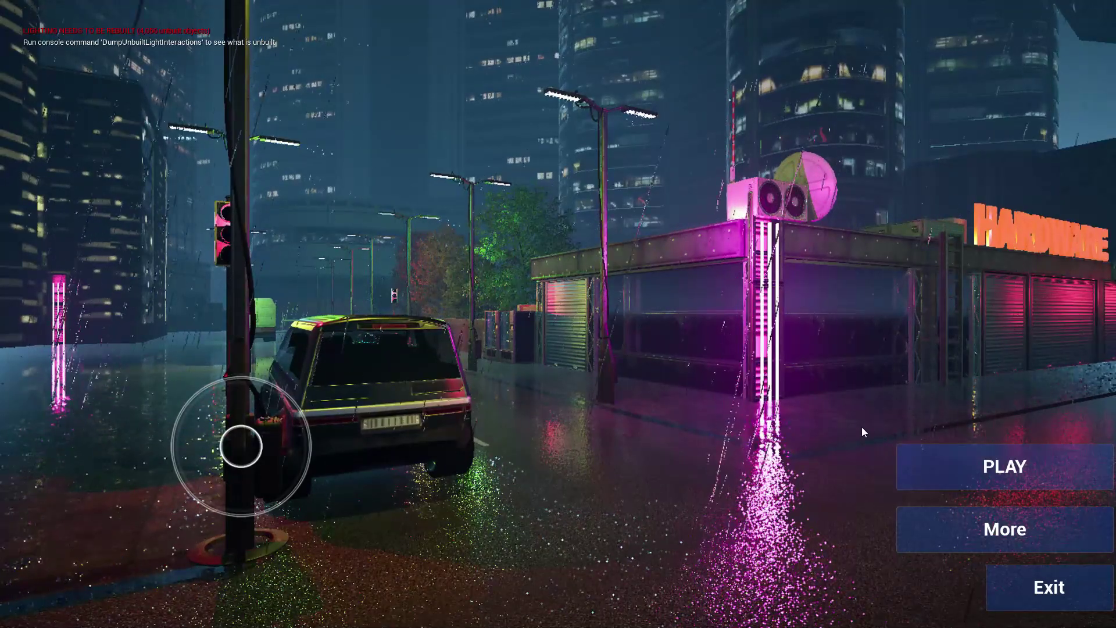
key("F11")
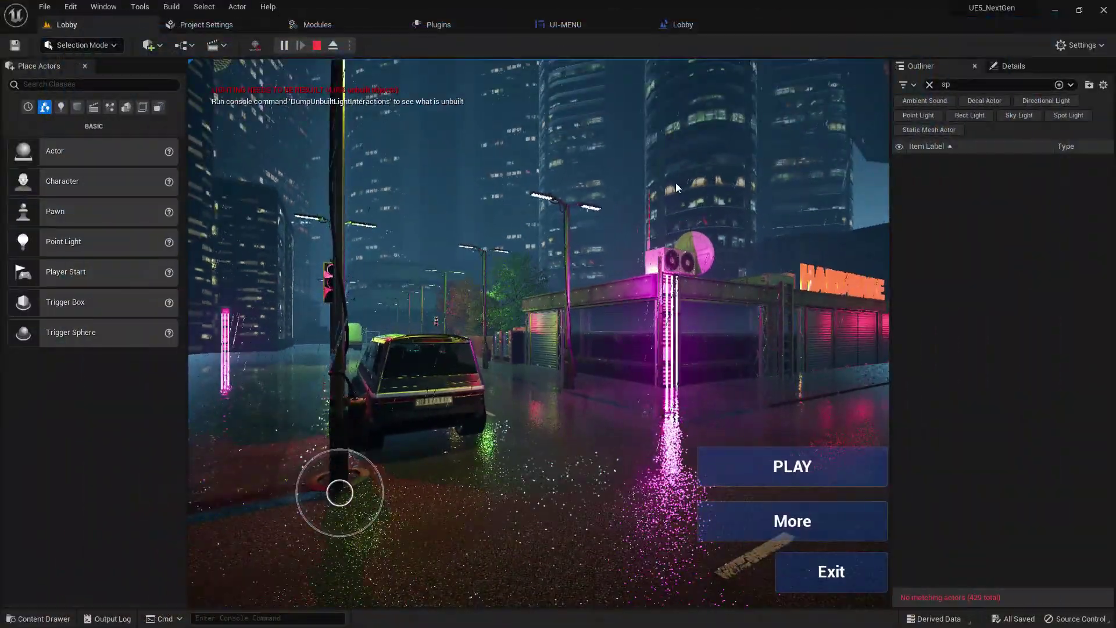
key("Escape")
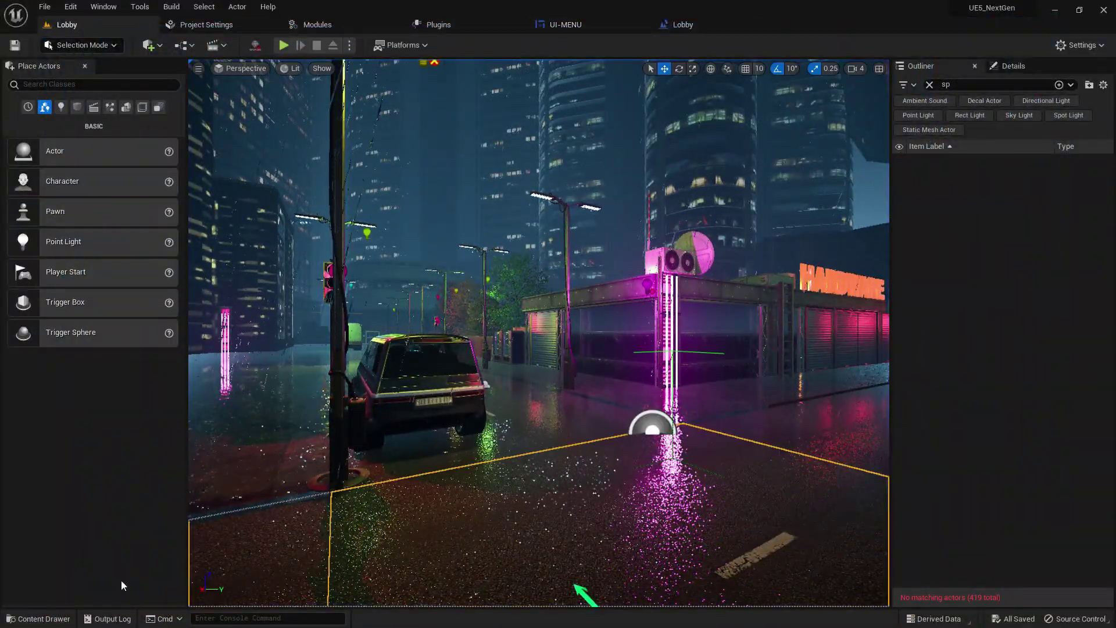
- Reopen the UI-MENU widget and add an On Clicked event for the PLAY button
left_click(52, 618)
double_click(415, 419)
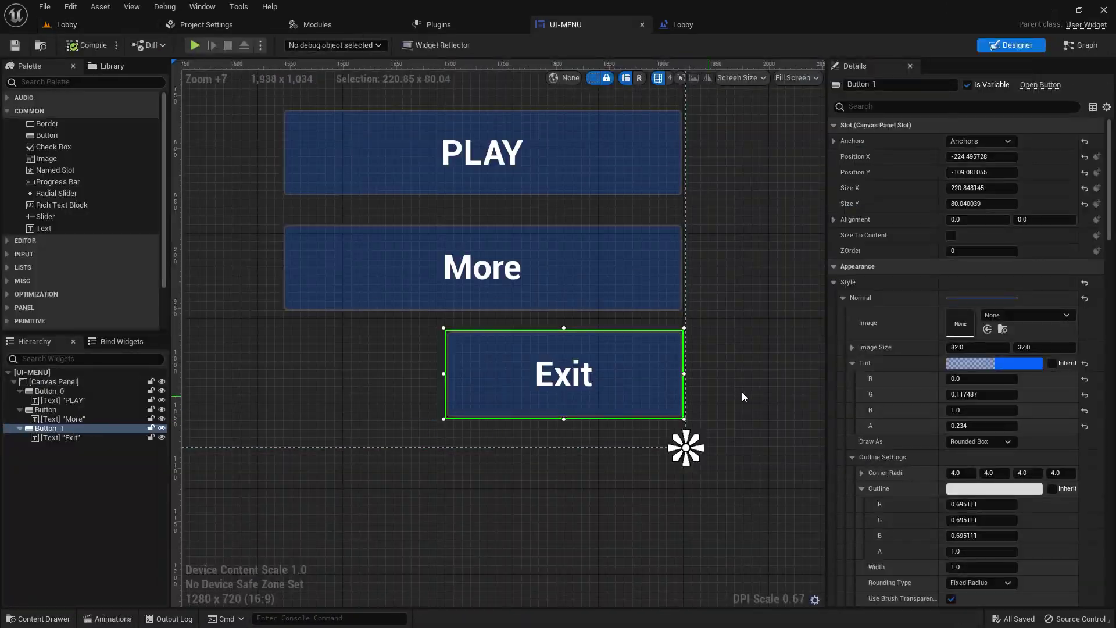
left_click(559, 126)
scroll(1007, 489, "down", 10)
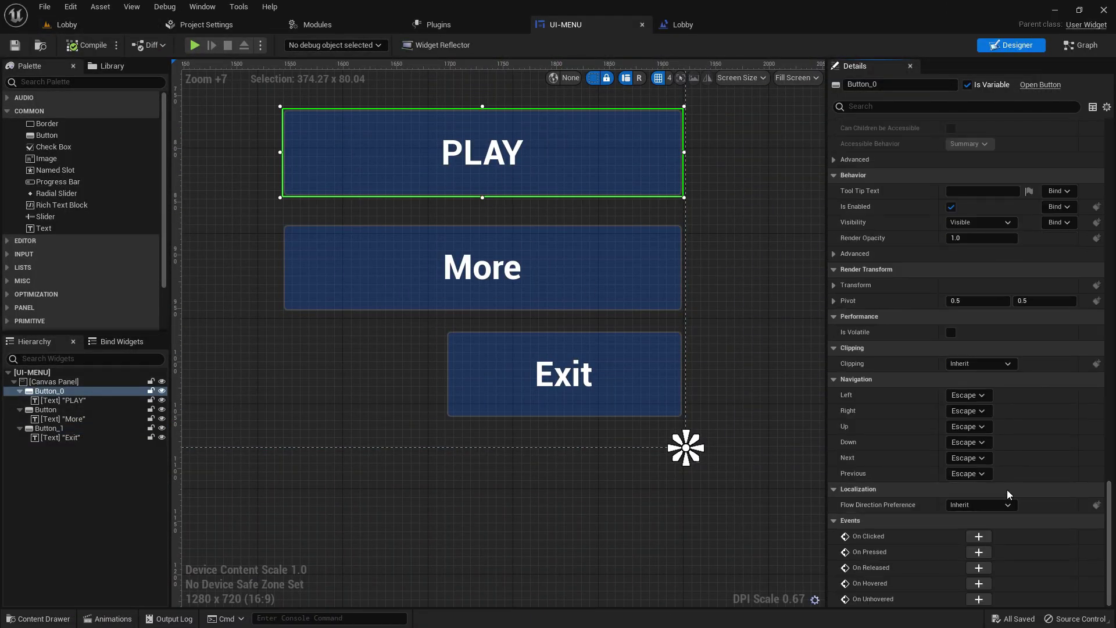
left_click(978, 536)
- Connect an Open Level (by Object Reference) node to the PLAY button's On Clicked event
left_click_drag(701, 349, 768, 366)
type("open")
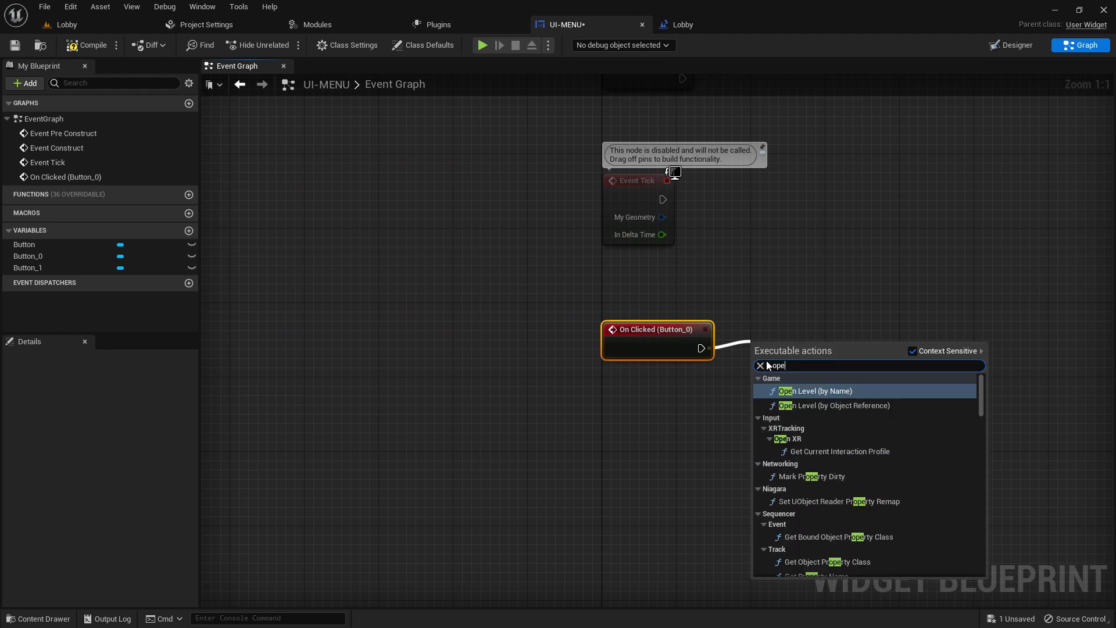
left_click(969, 410)
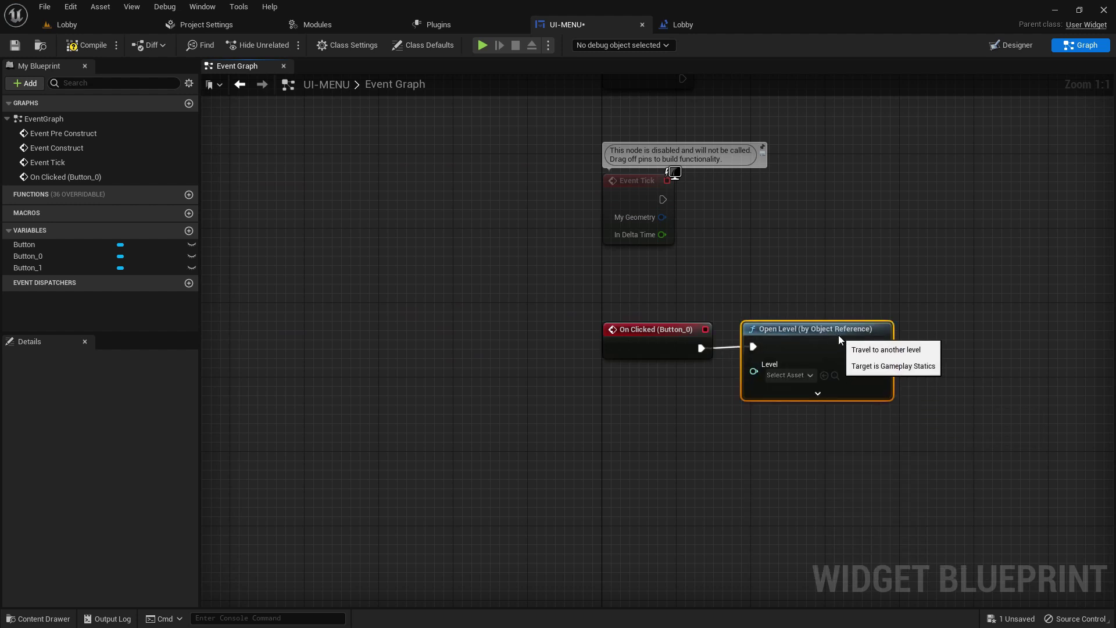
- Check the project's Content folder for the target level and set the Open Level node's Level to Map1
left_click(790, 375)
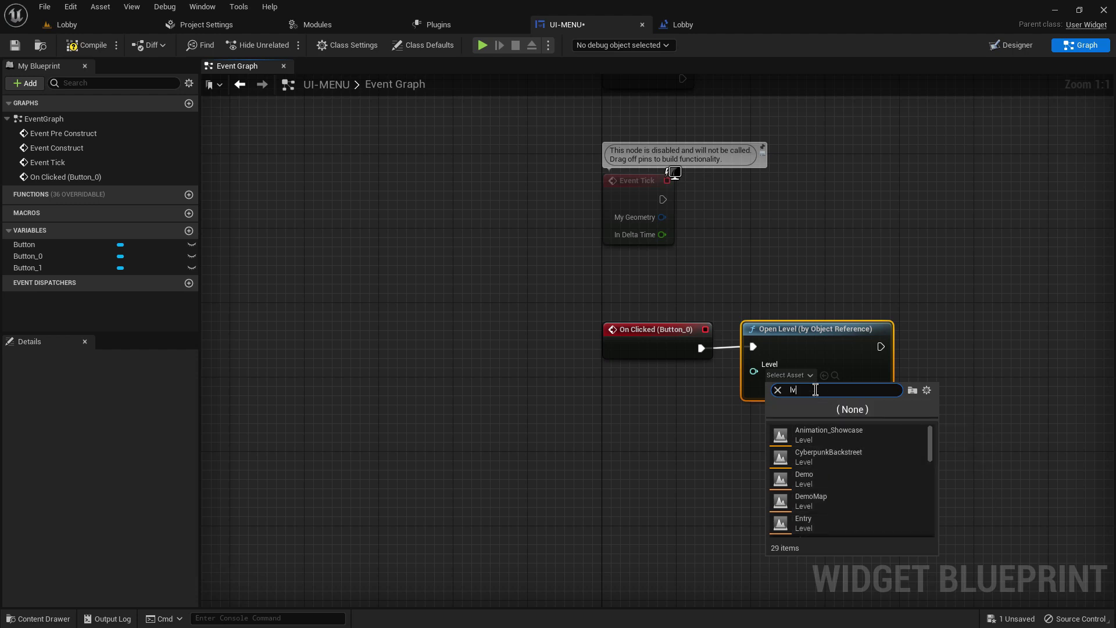
left_click(383, 401)
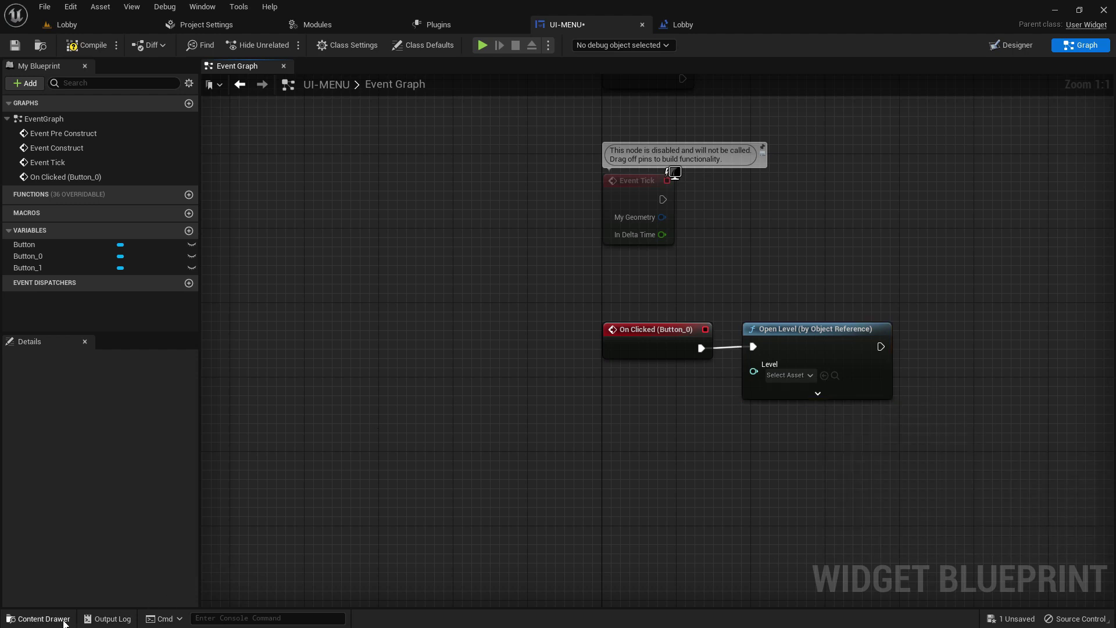
left_click(43, 619)
left_click(236, 409)
scroll(282, 519, "down", 2)
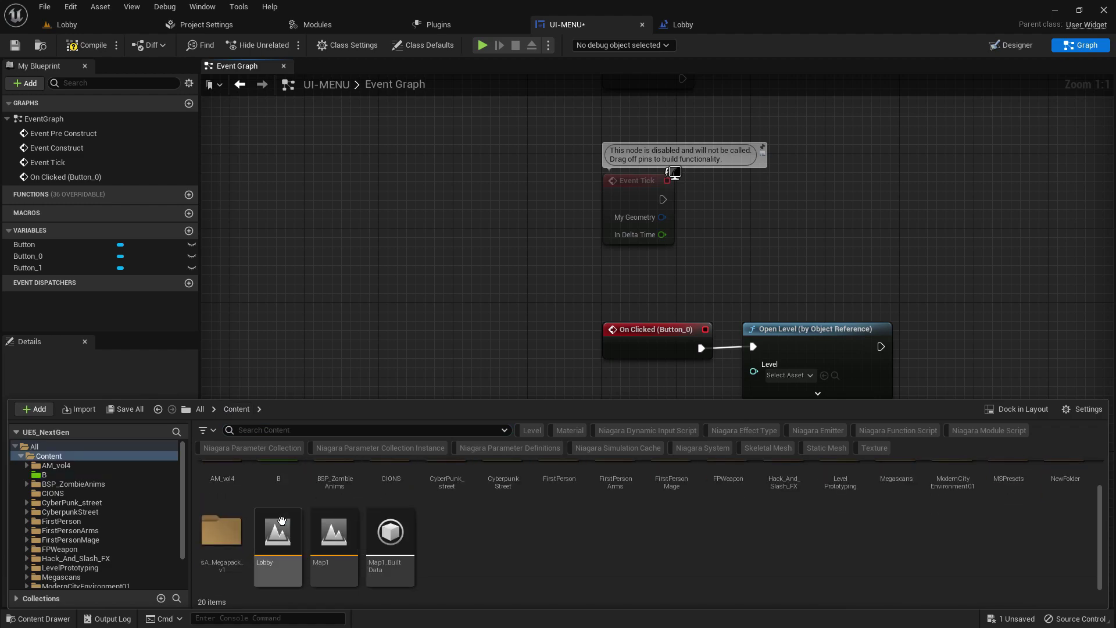
left_click(790, 377)
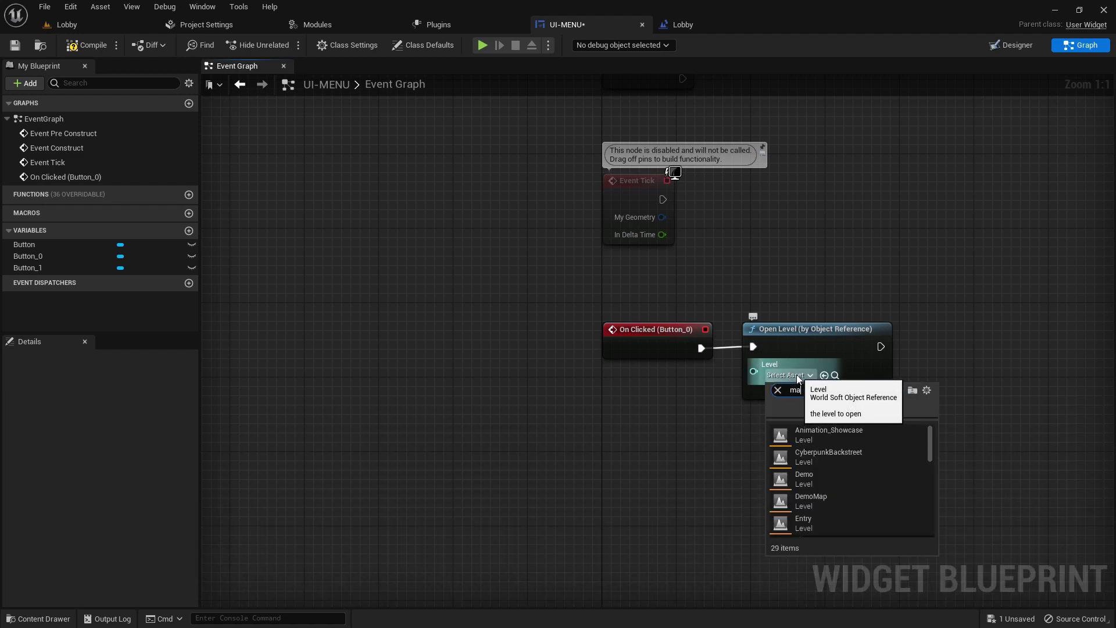
type("ma")
left_click(833, 438)
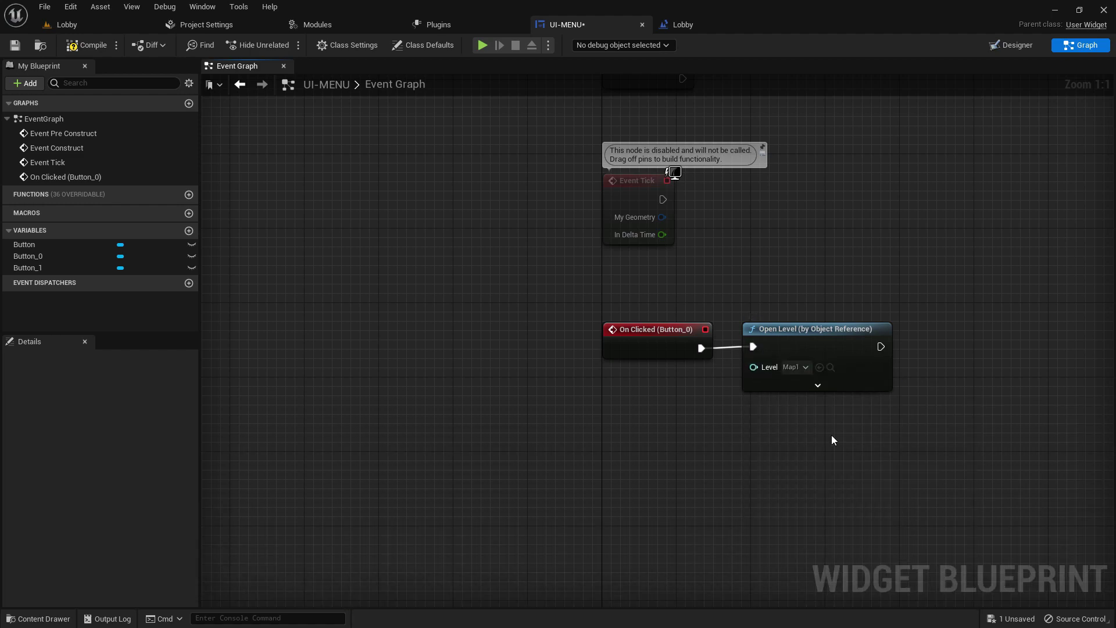
- Return to the widget's design view and add an On Clicked event for the More button
left_click(1015, 46)
left_click(764, 460)
scroll(1012, 556, "down", 10)
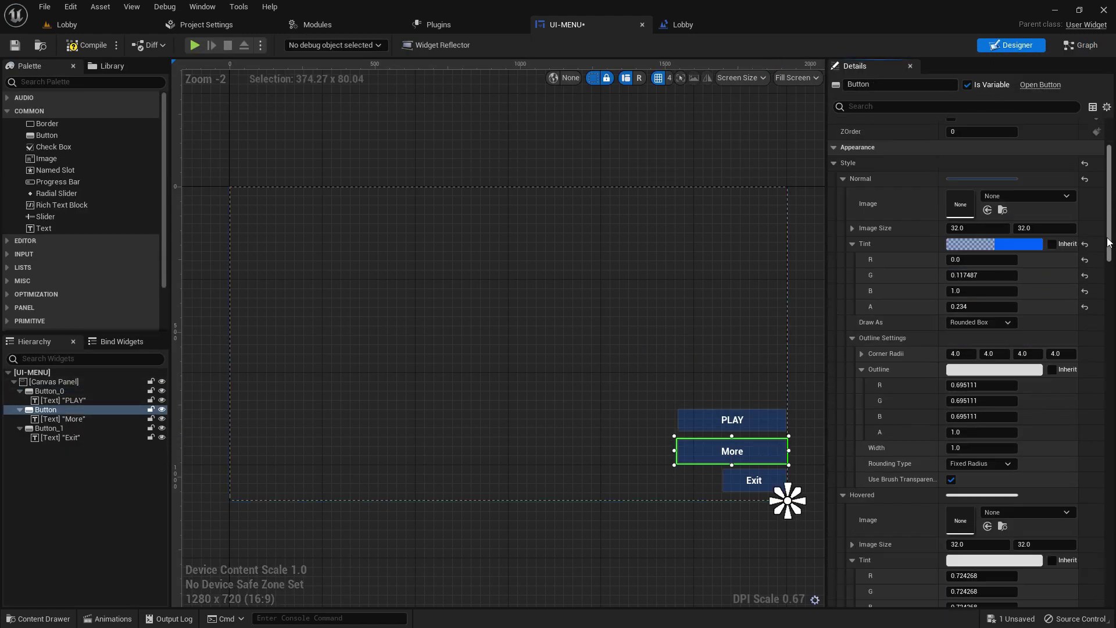
left_click(978, 536)
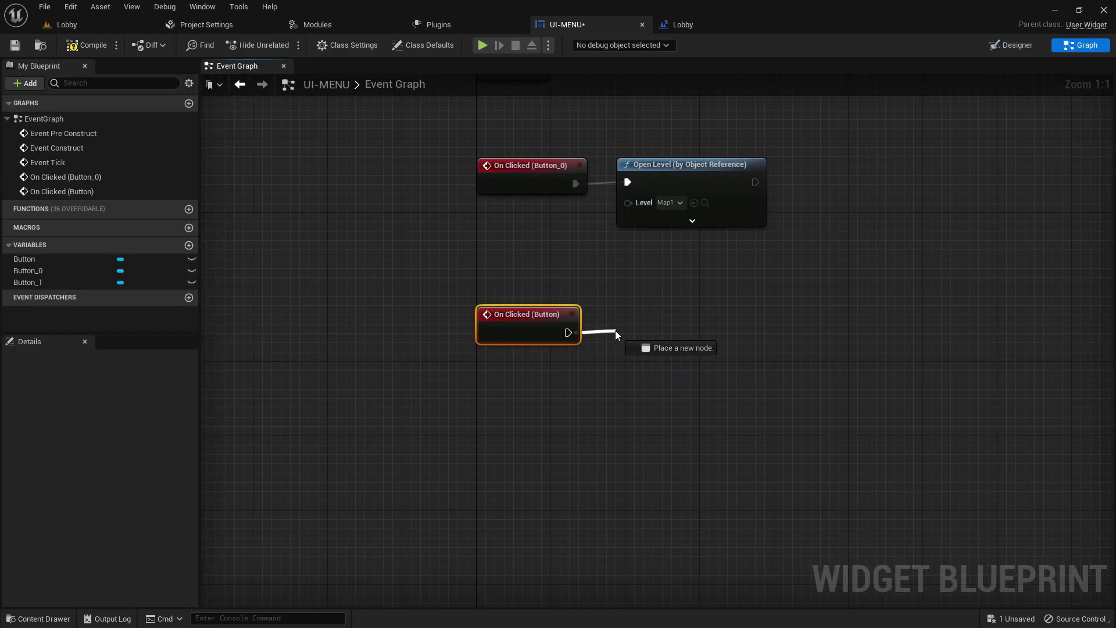
- Connect a Launch URL node to the More button's On Clicked event
left_click_drag(615, 331, 623, 330)
type("lu")
key("BackSpace")
key("BackSpace")
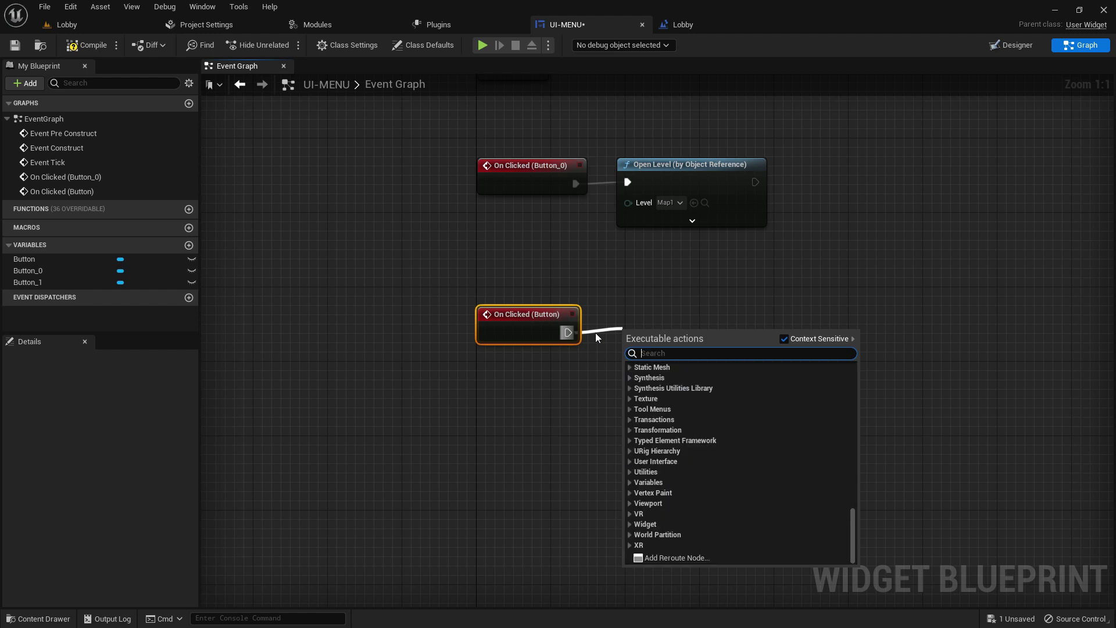
type("url")
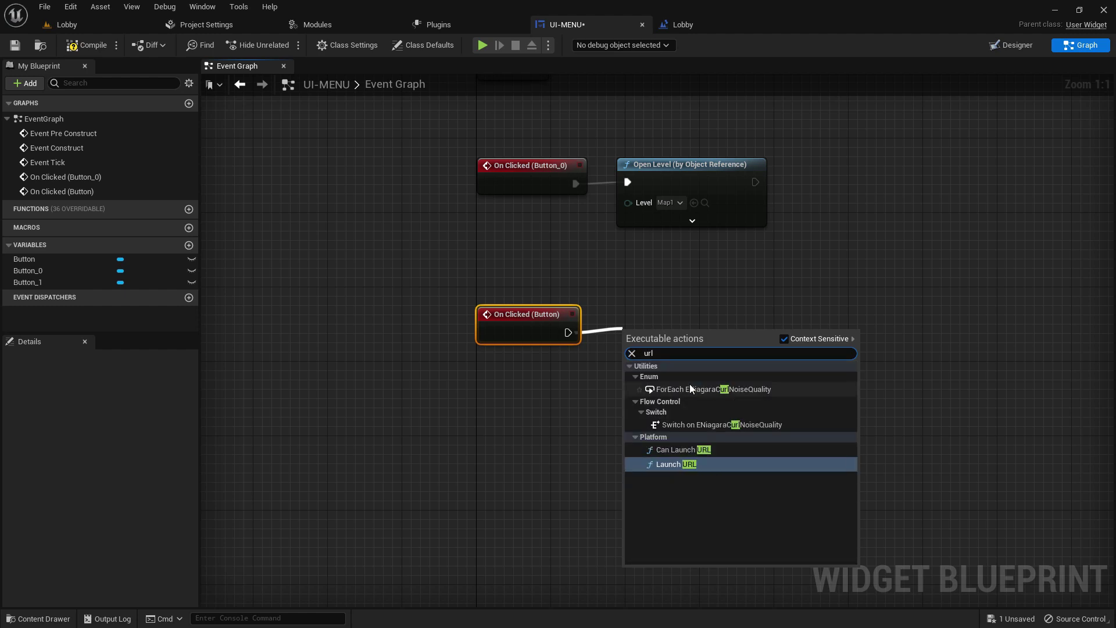
left_click(703, 464)
- Switch to Chrome, search for "stroyed developer" and open the Stroyed Developer Blogspot home page
key("super")
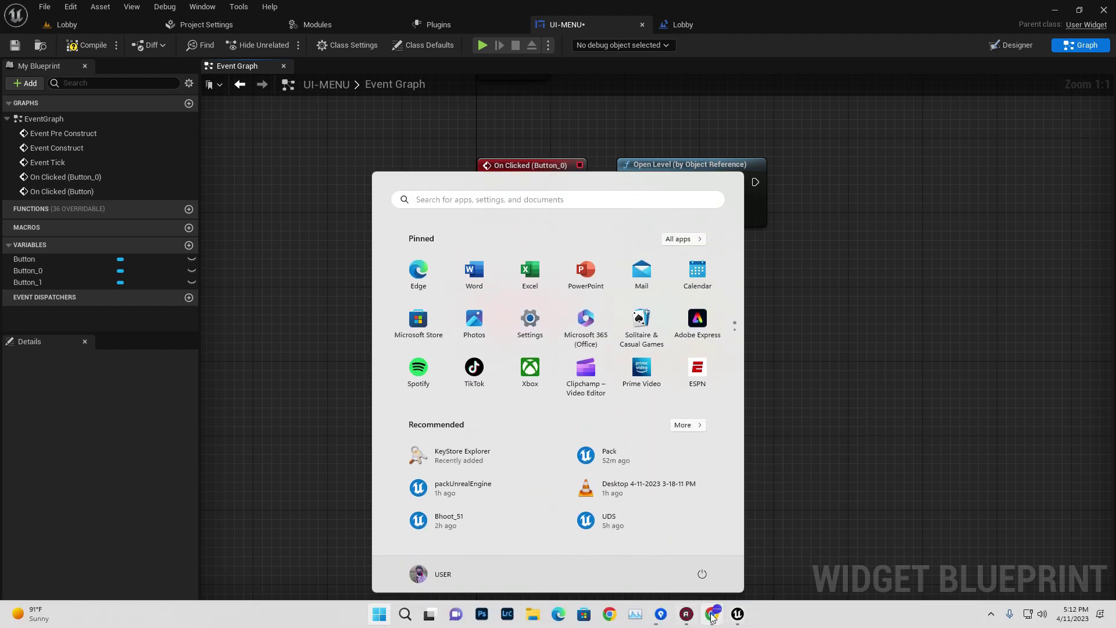
left_click(713, 615)
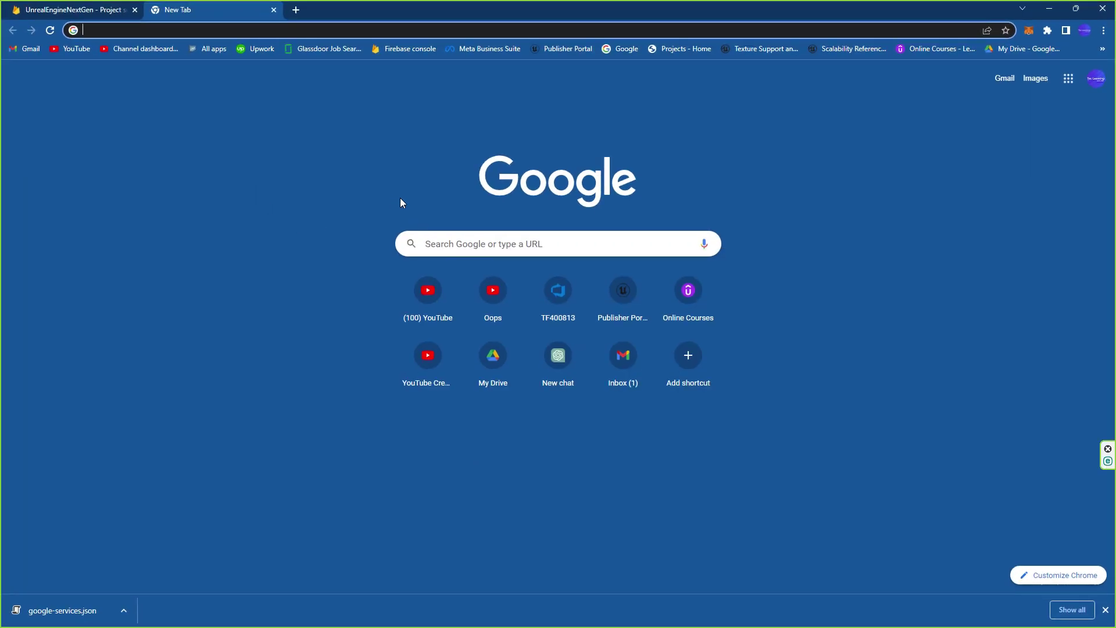
left_click(440, 235)
type("str")
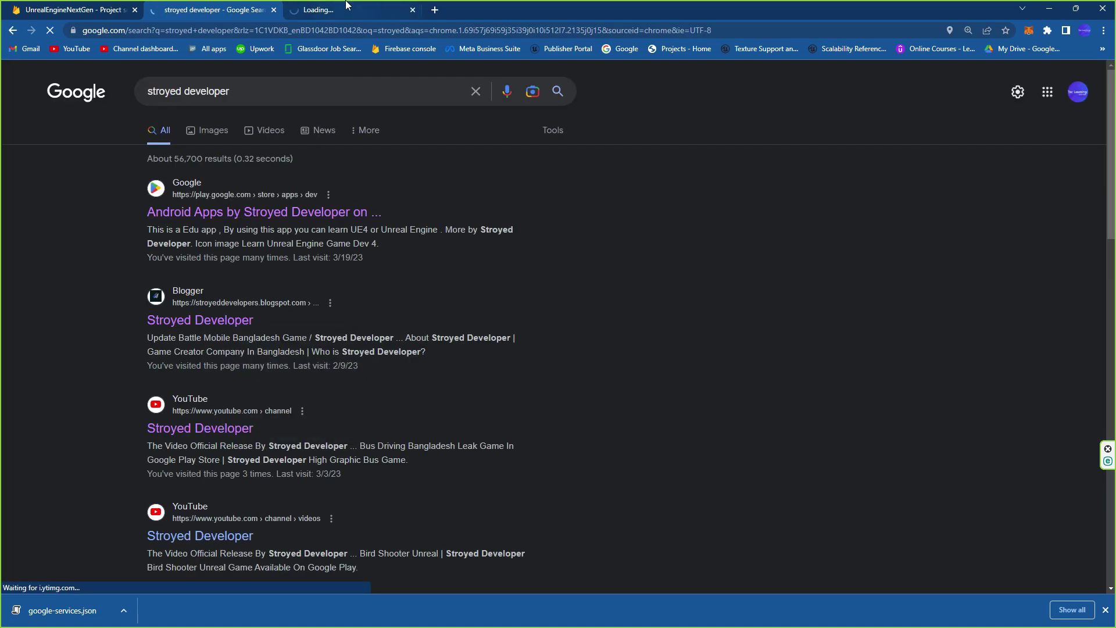
left_click(347, 6)
left_click(258, 28)
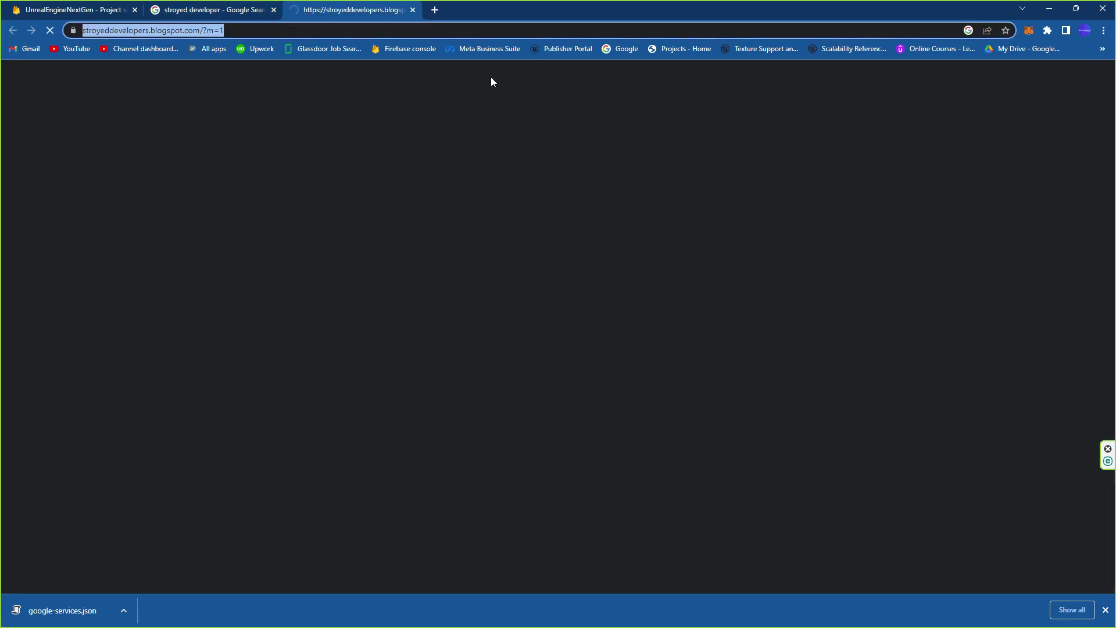
scroll(635, 289, "down", 2)
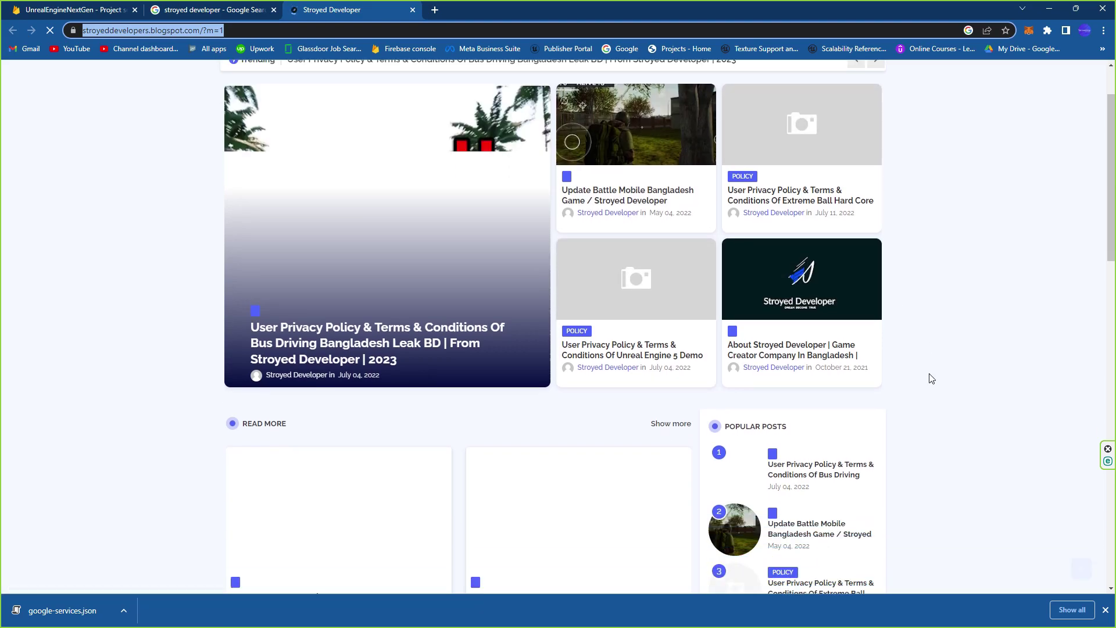
left_click(509, 169)
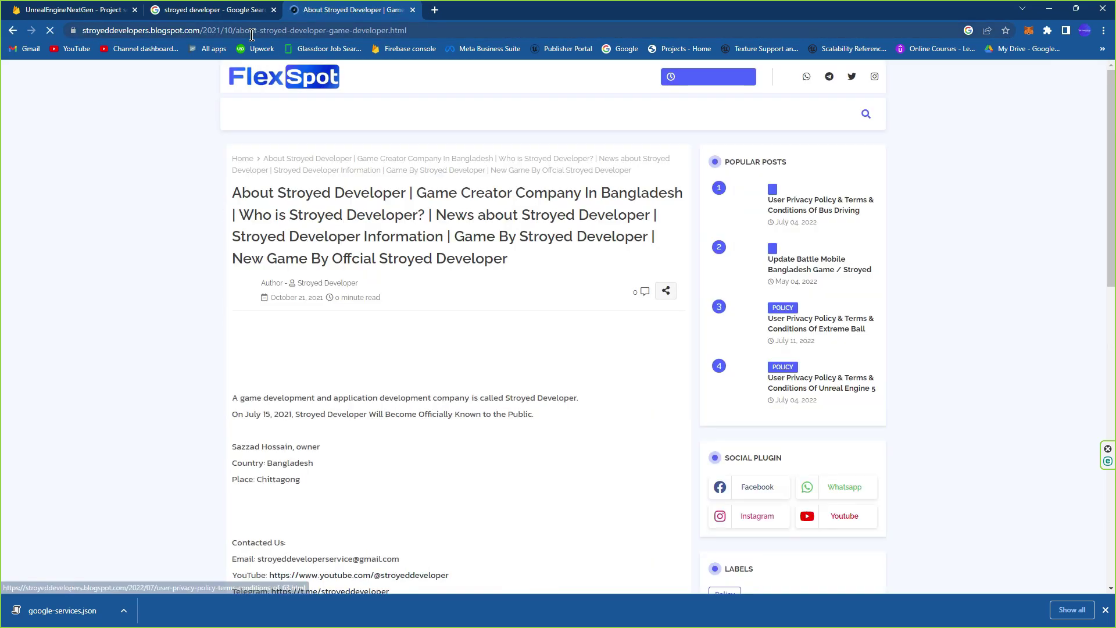
left_click(13, 31)
- Copy the site's base address without the ?m=1 suffix, close its tab and return to Unreal Editor
left_click(291, 30)
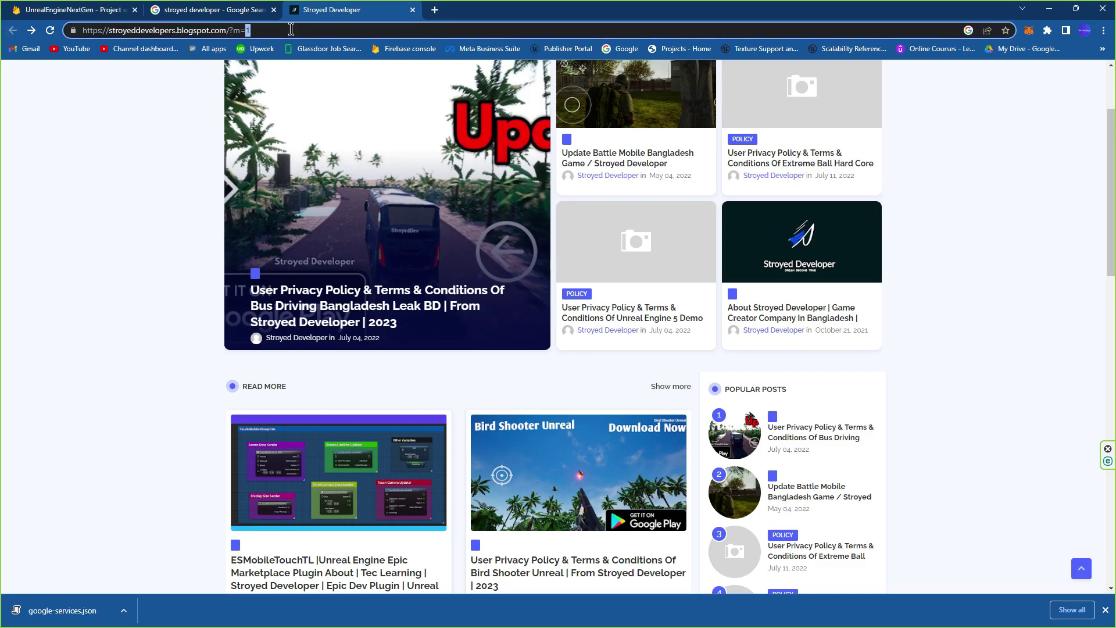
right_click(295, 29)
left_click(264, 31)
right_click(127, 34)
left_click(150, 110)
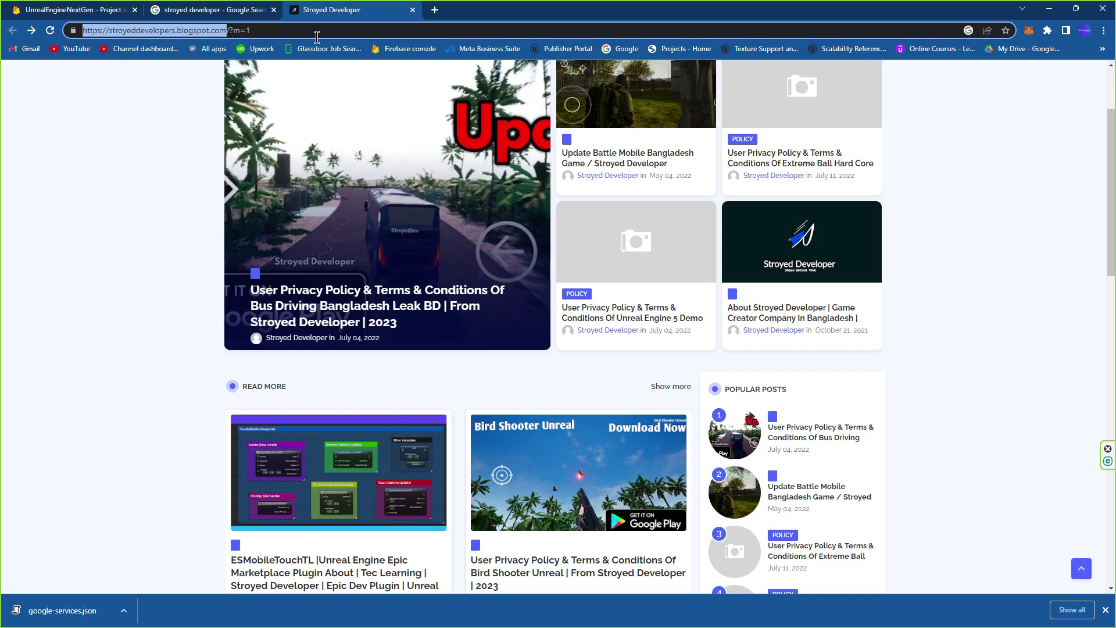
left_click(413, 10)
left_click(1050, 9)
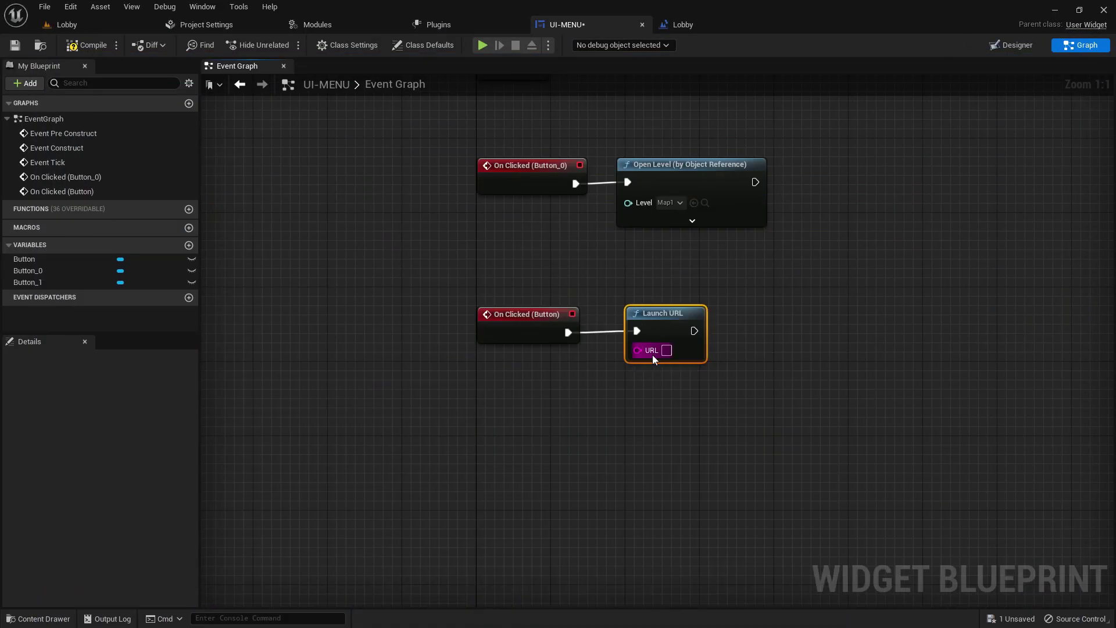
left_click(667, 350)
key("ctrl+v")
left_click(847, 314)
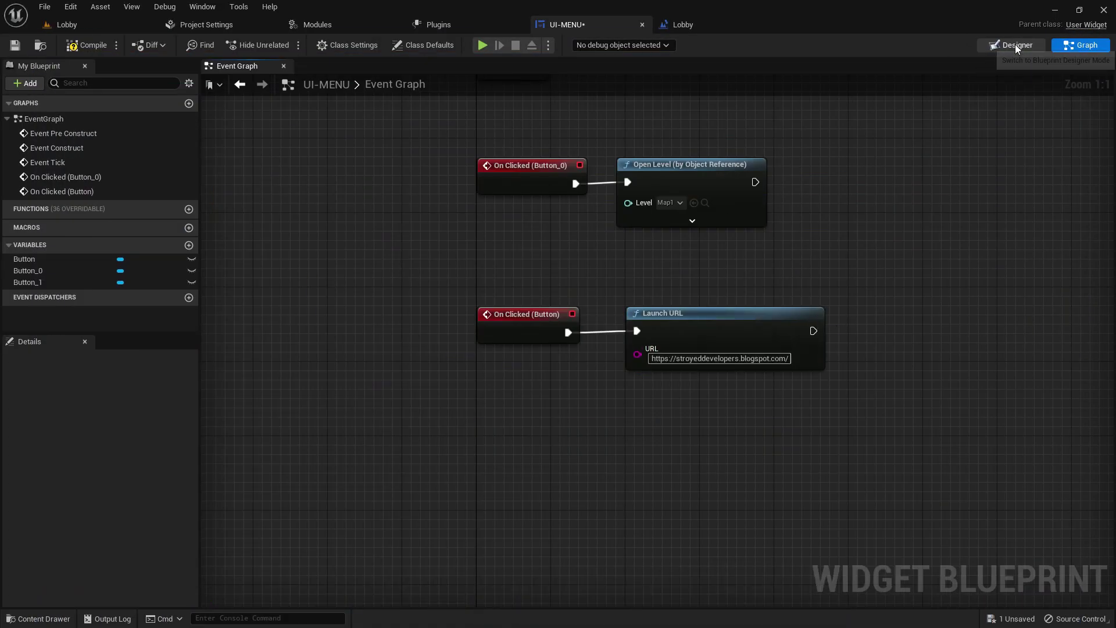
- Return to the widget's design view and add an On Clicked event for the Exit button
left_click(1016, 46)
left_click(701, 411)
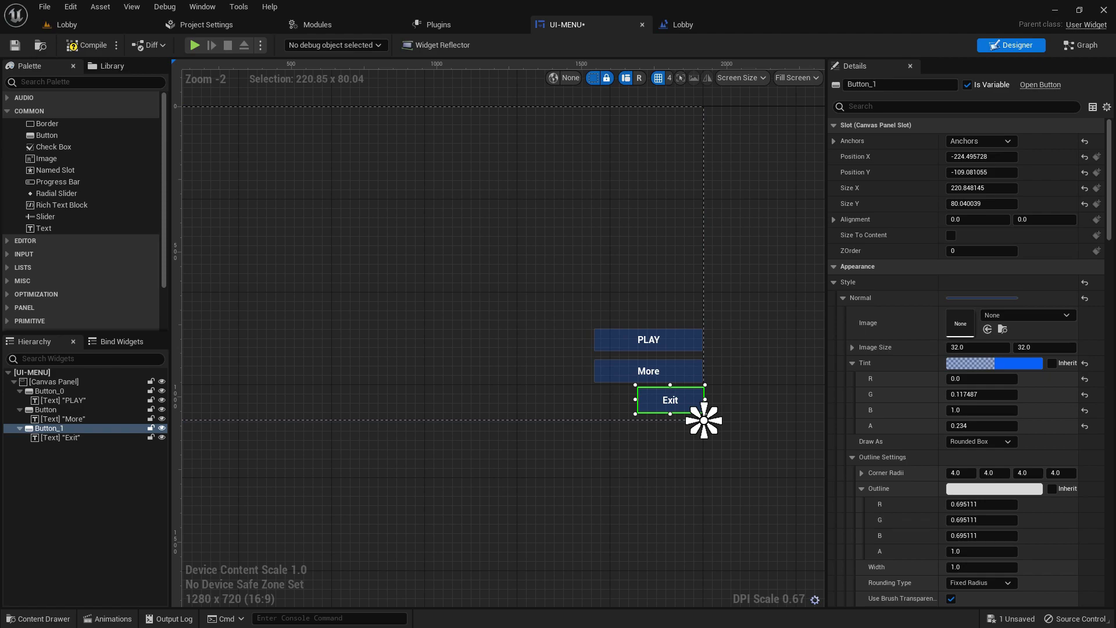
scroll(1096, 480, "down", 15)
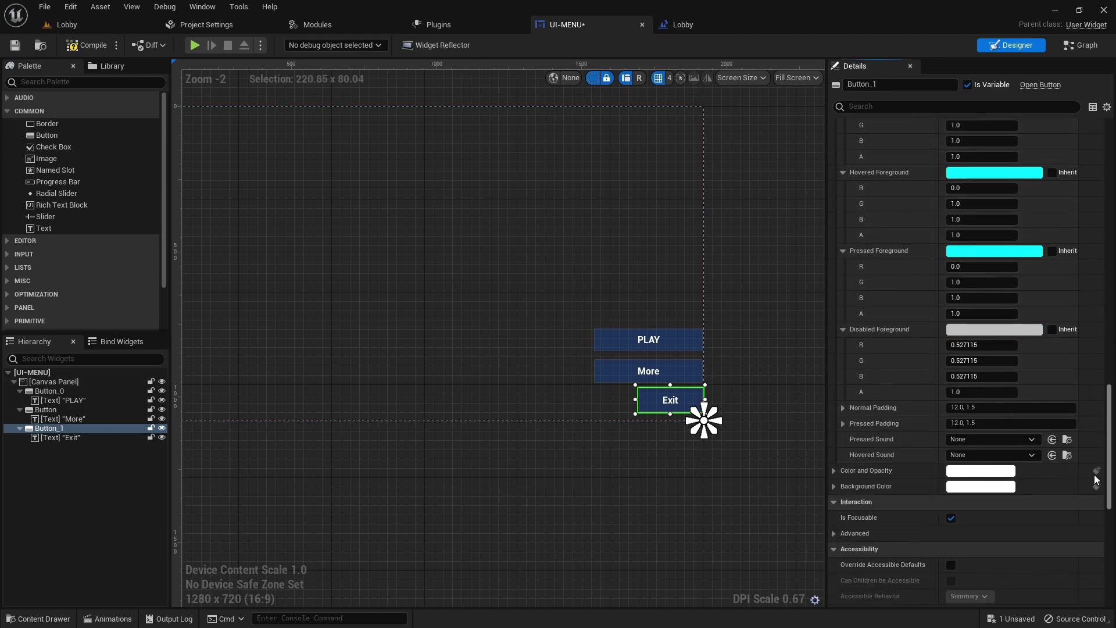
left_click_drag(1096, 480, 1088, 579)
left_click(979, 537)
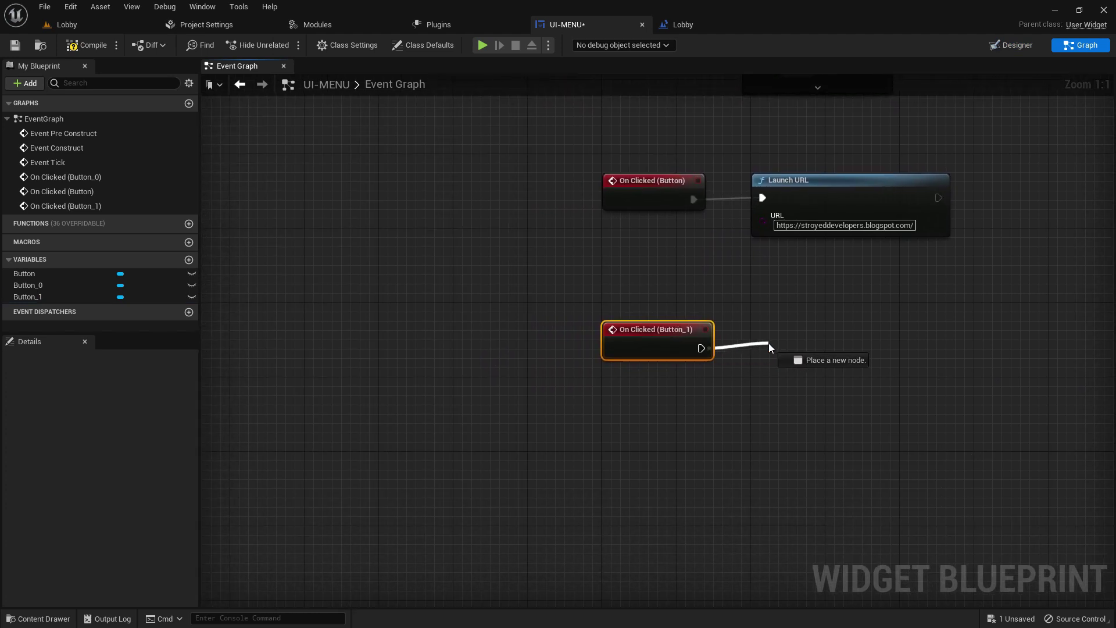
- Connect a Quit Game node to the Exit button's On Clicked event and align it beside the event
left_click_drag(769, 343, 769, 343)
type("quit")
left_click(818, 420)
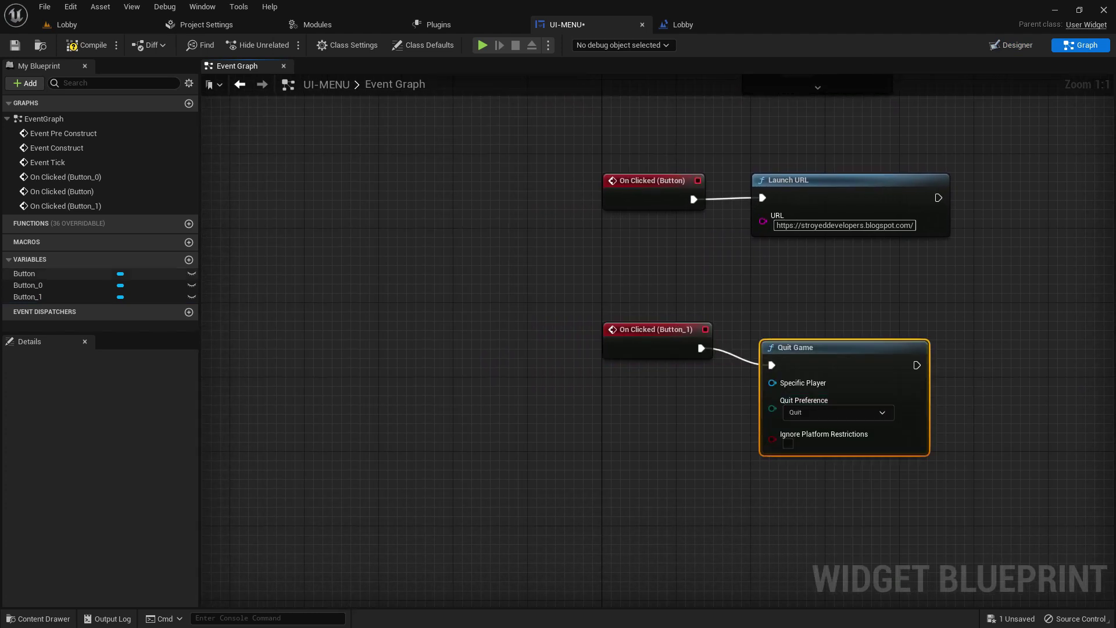
left_click_drag(854, 352, 861, 335)
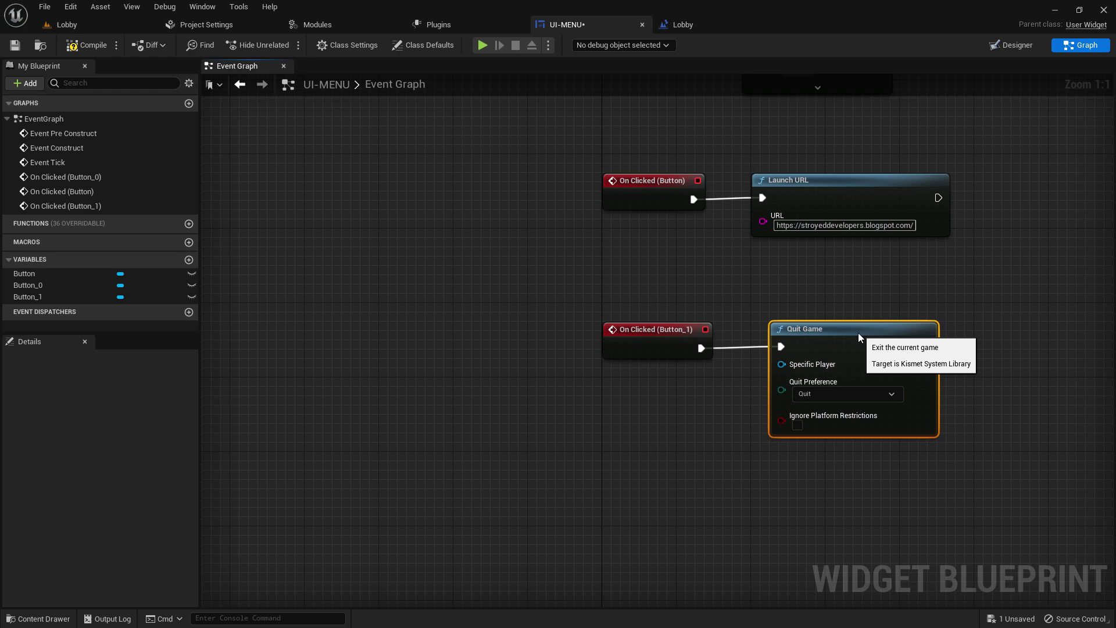
- Return to the design view and save the UI-MENU widget
right_click_drag(828, 238, 738, 456)
left_click(1015, 45)
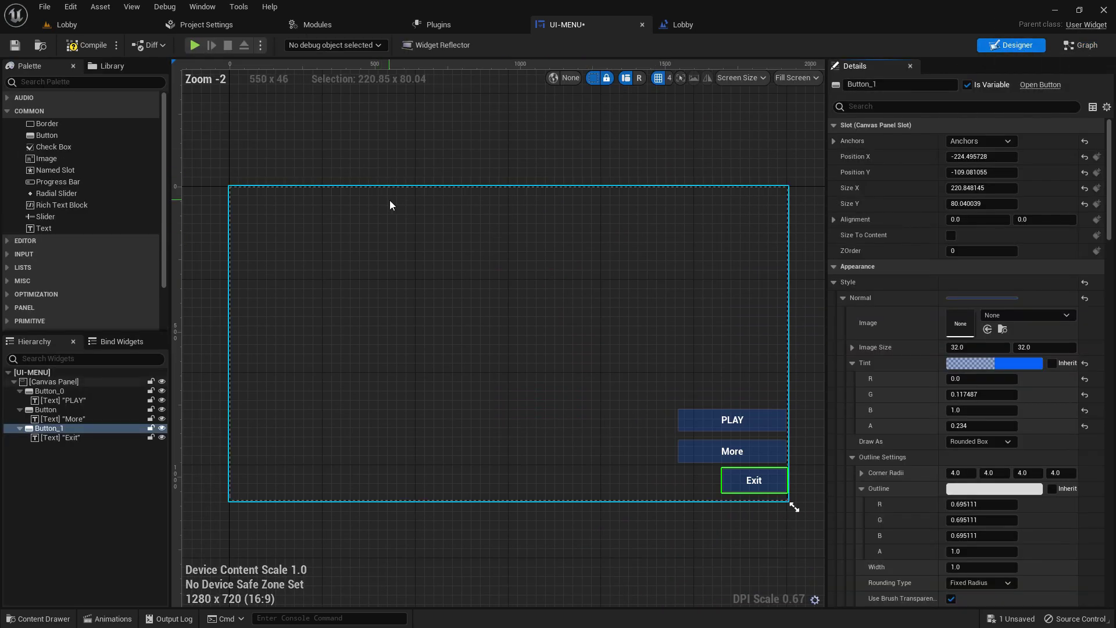
left_click(16, 46)
right_click_drag(576, 129, 485, 132)
left_click(38, 618)
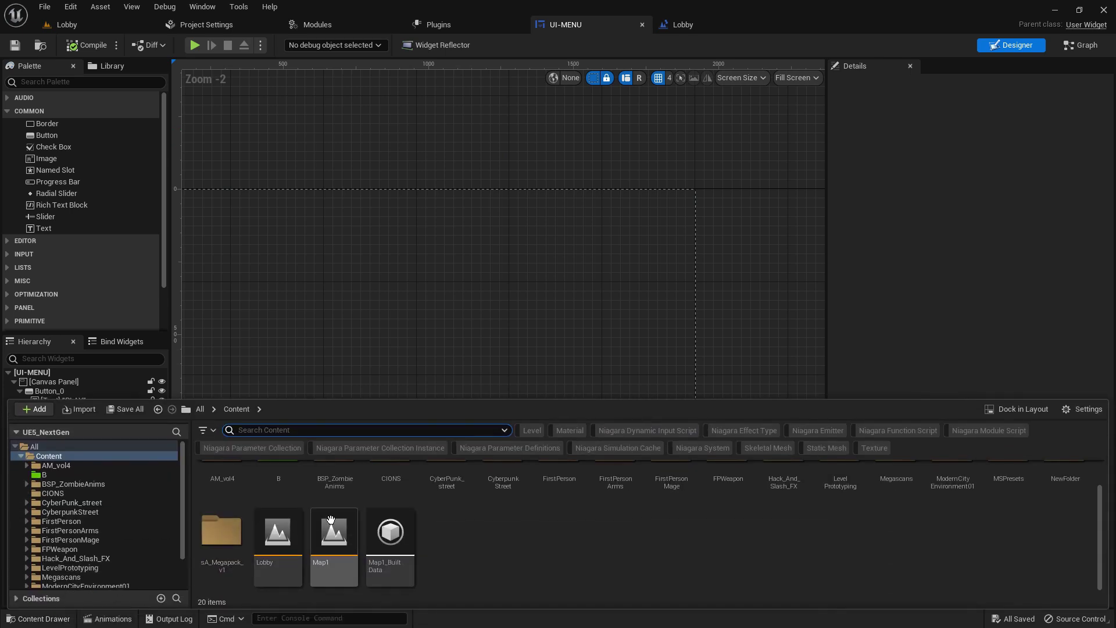
scroll(524, 547, "up", 2)
scroll(522, 541, "down", 2)
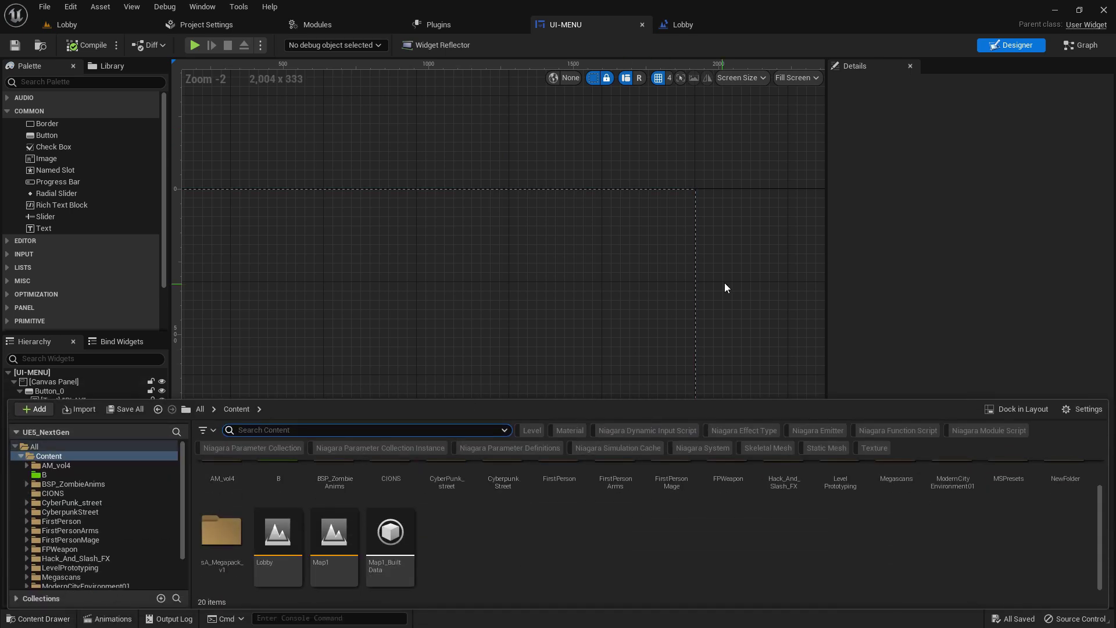
left_click(744, 286)
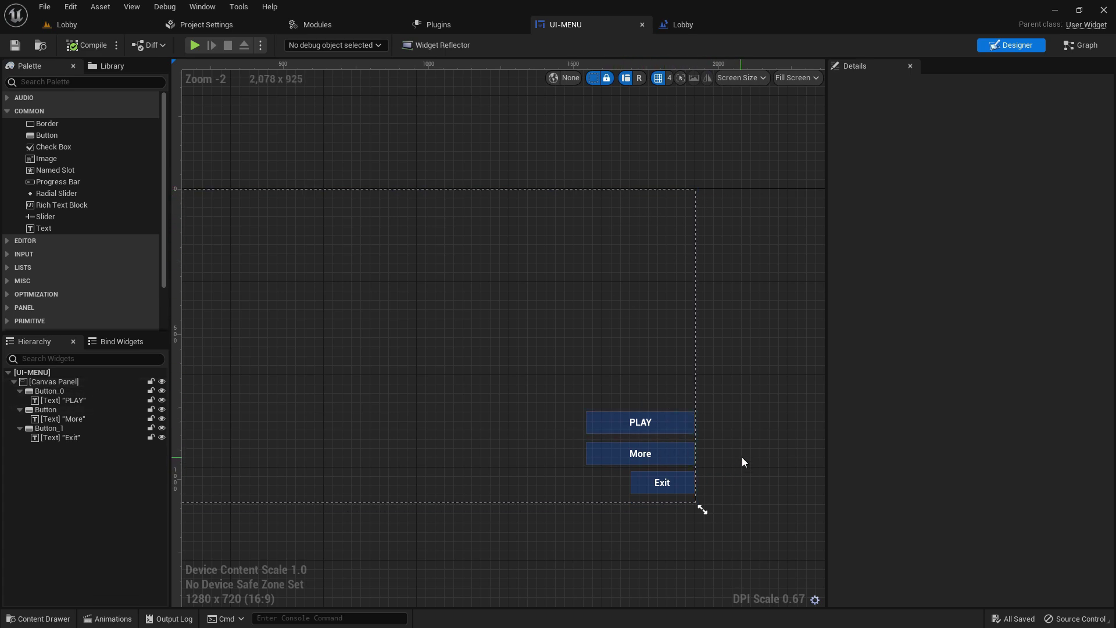
right_click_drag(743, 463, 771, 383)
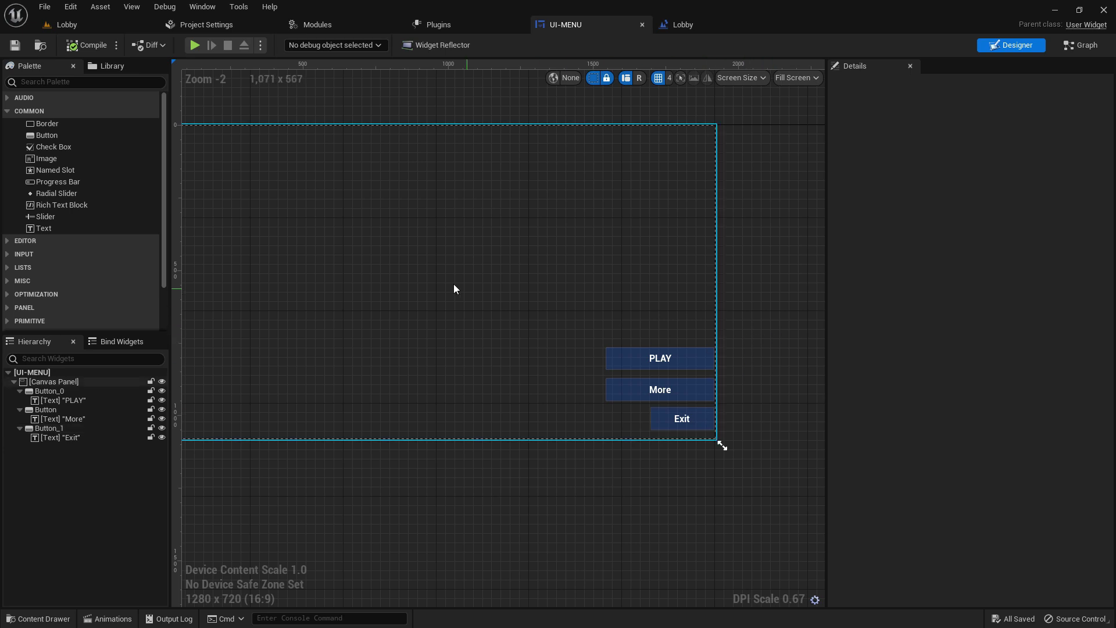
right_click_drag(444, 281, 451, 278)
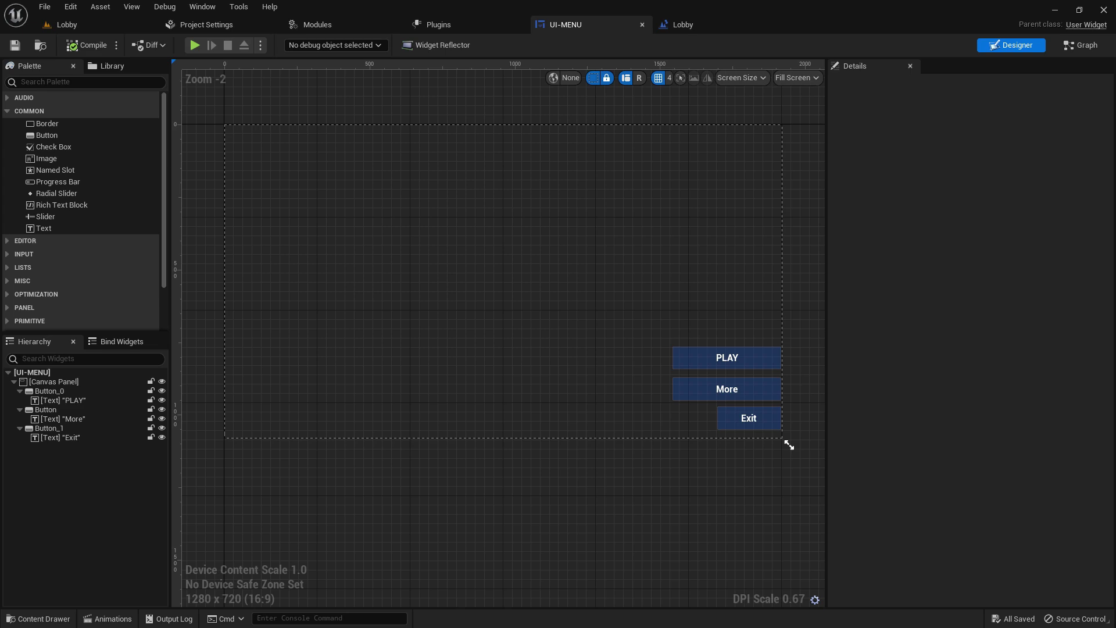
- In the project's Maps & Modes settings, set the Editor Startup Map to Lobby
left_click(71, 7)
left_click(129, 168)
left_click(59, 142)
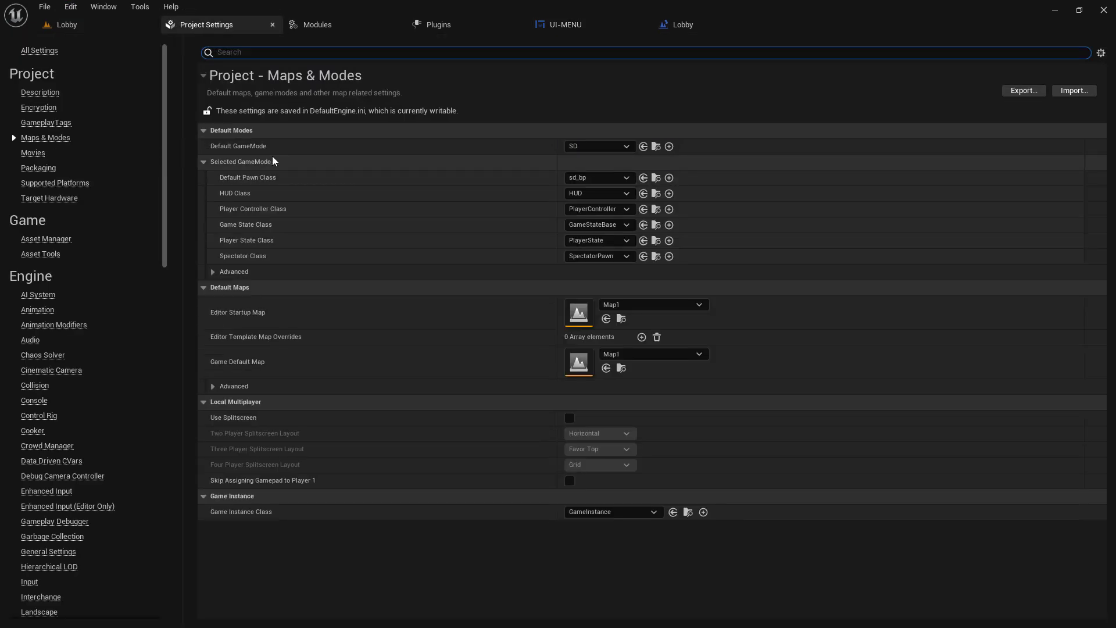
left_click(639, 305)
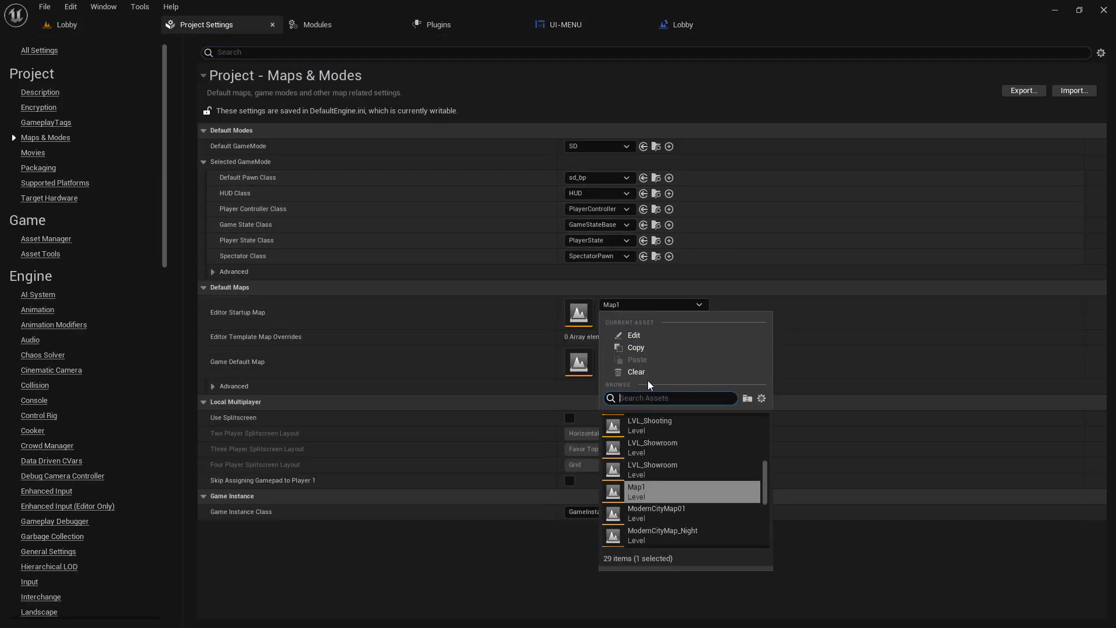
type("lo")
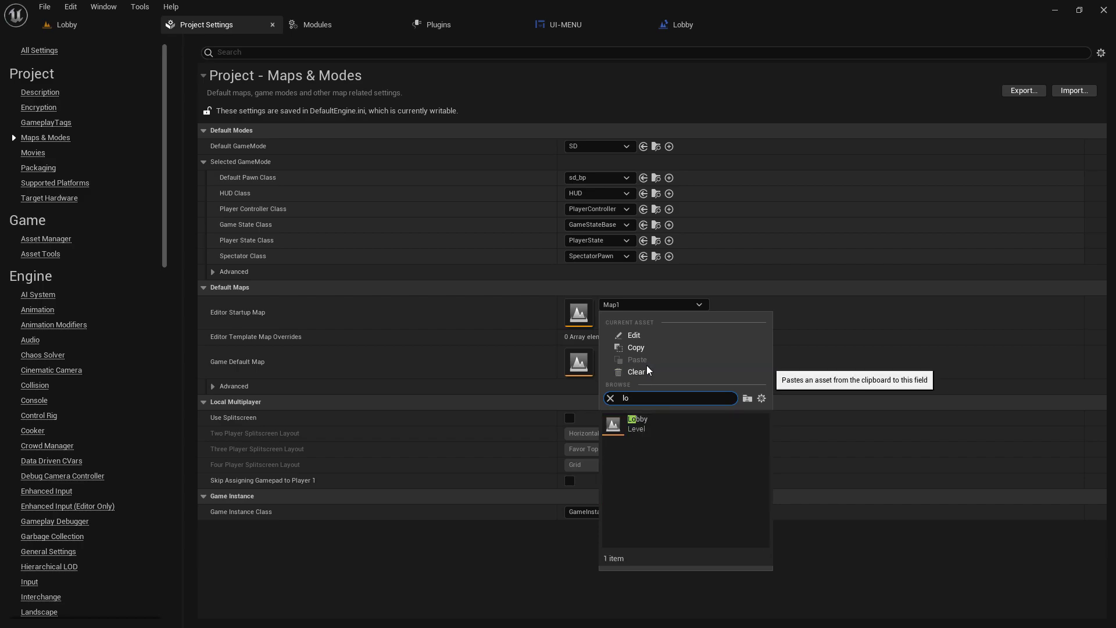
left_click(647, 425)
- Set the Game Default Map to Lobby and the Default GameMode to GameModeBase
left_click(647, 360)
type("lobb")
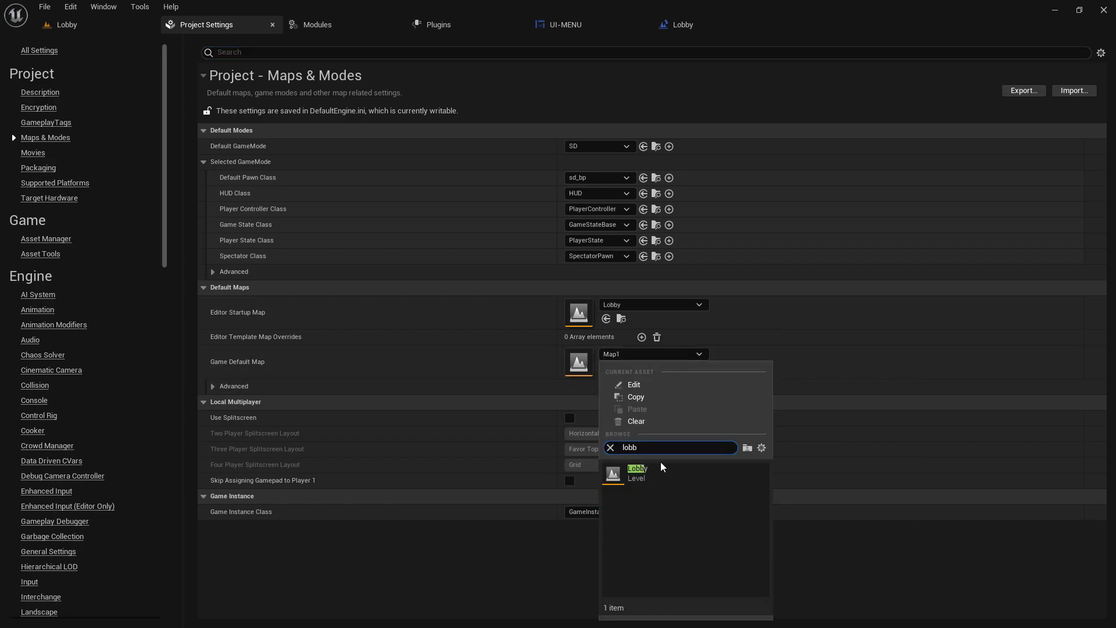
left_click(661, 470)
left_click(604, 146)
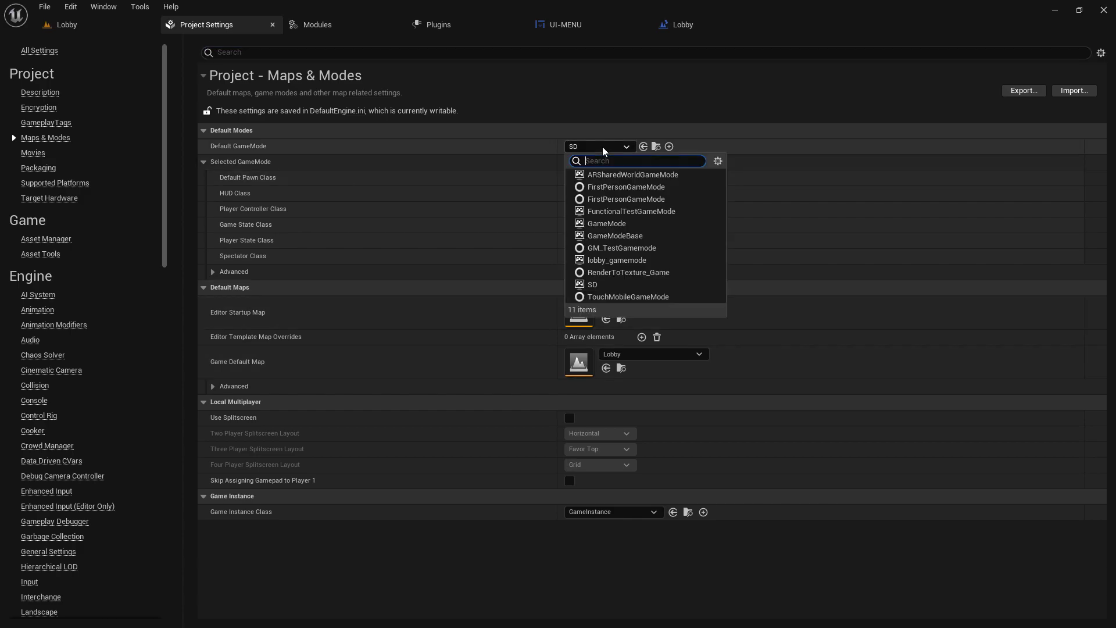
left_click(621, 248)
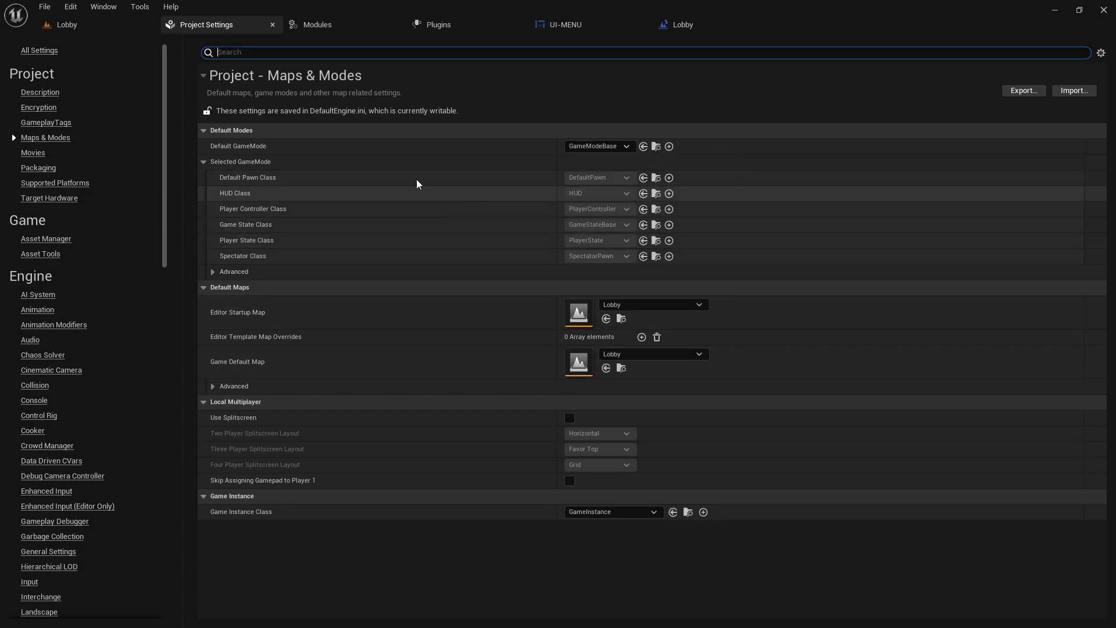
- Return to the level editor and reopen the Lobby level from the Content folder
left_click(67, 24)
left_click(37, 618)
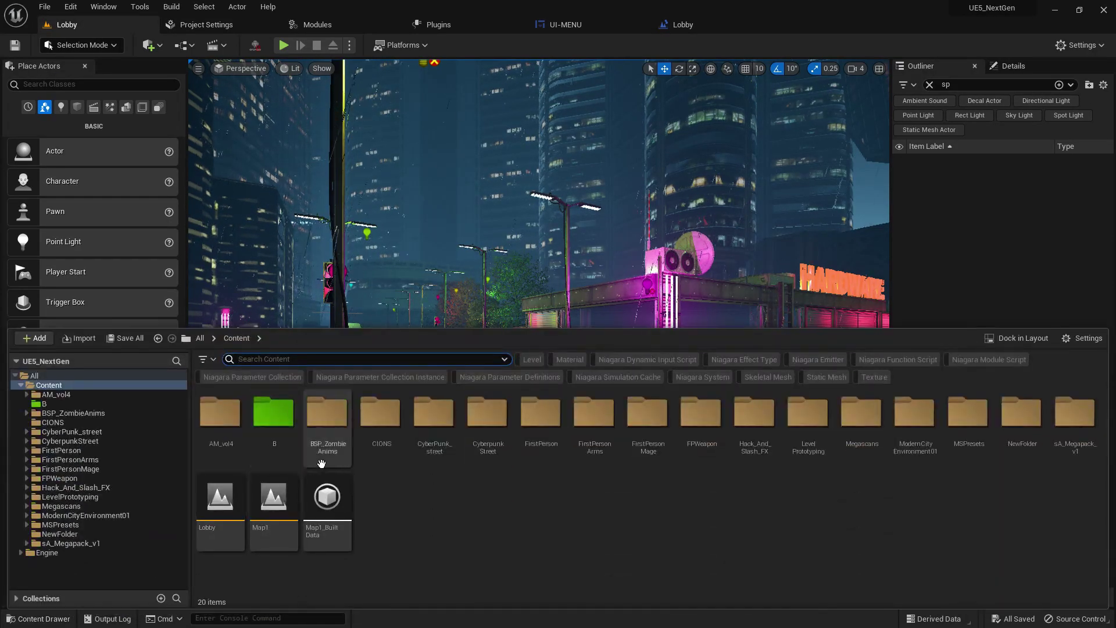
double_click(220, 499)
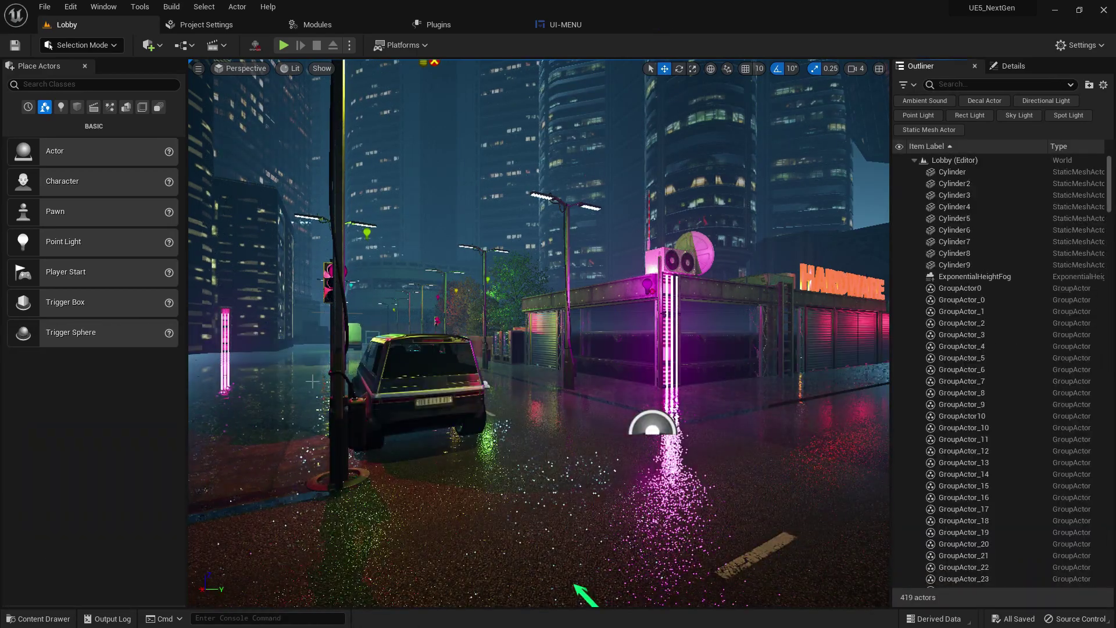
- Build all levels, close the message log, and save all modified assets including the Lobby built data
left_click(169, 7)
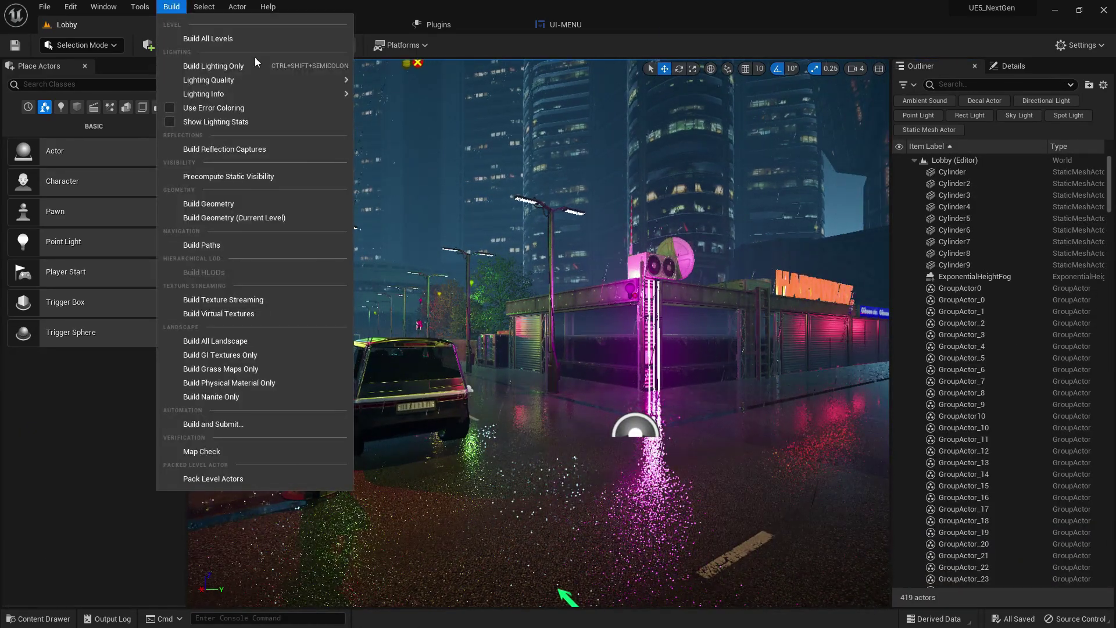
left_click(285, 38)
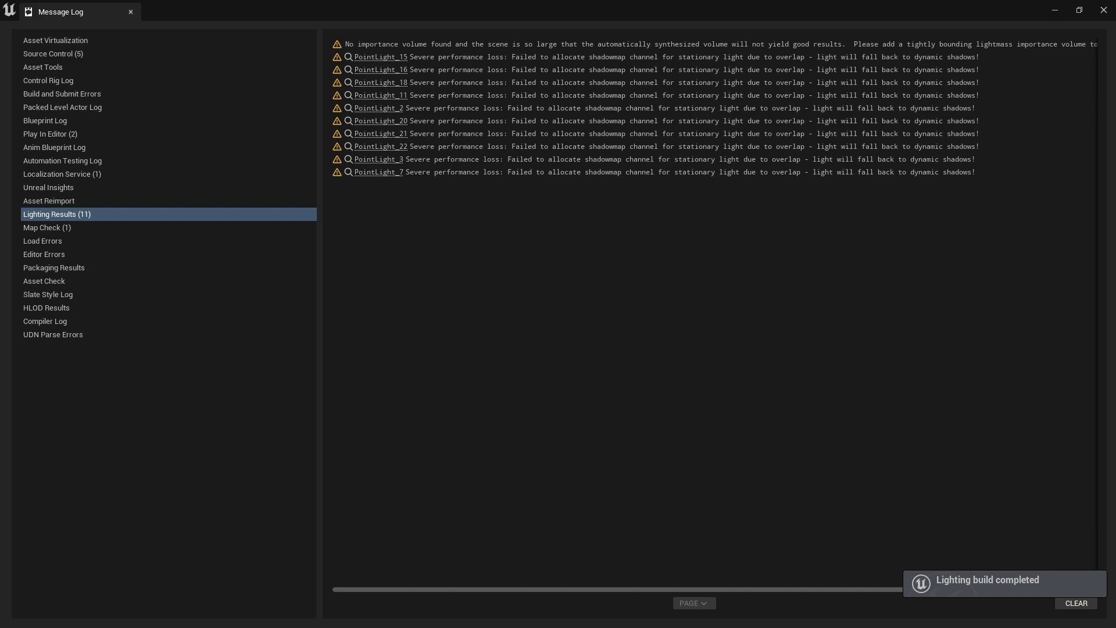
left_click(1103, 10)
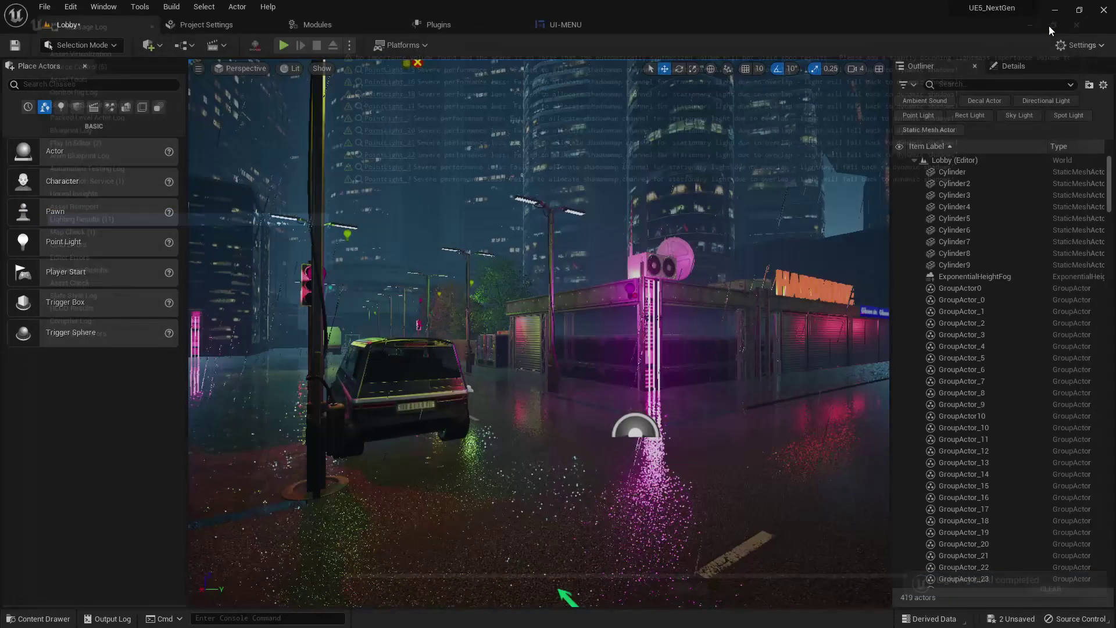
left_click(39, 618)
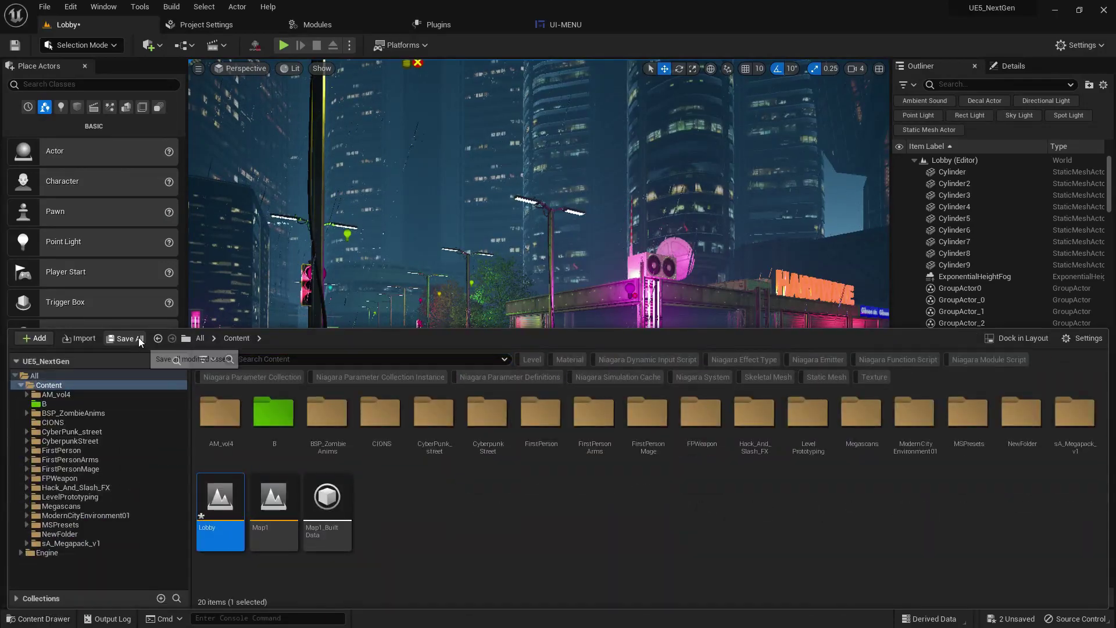
left_click(124, 338)
left_click(644, 455)
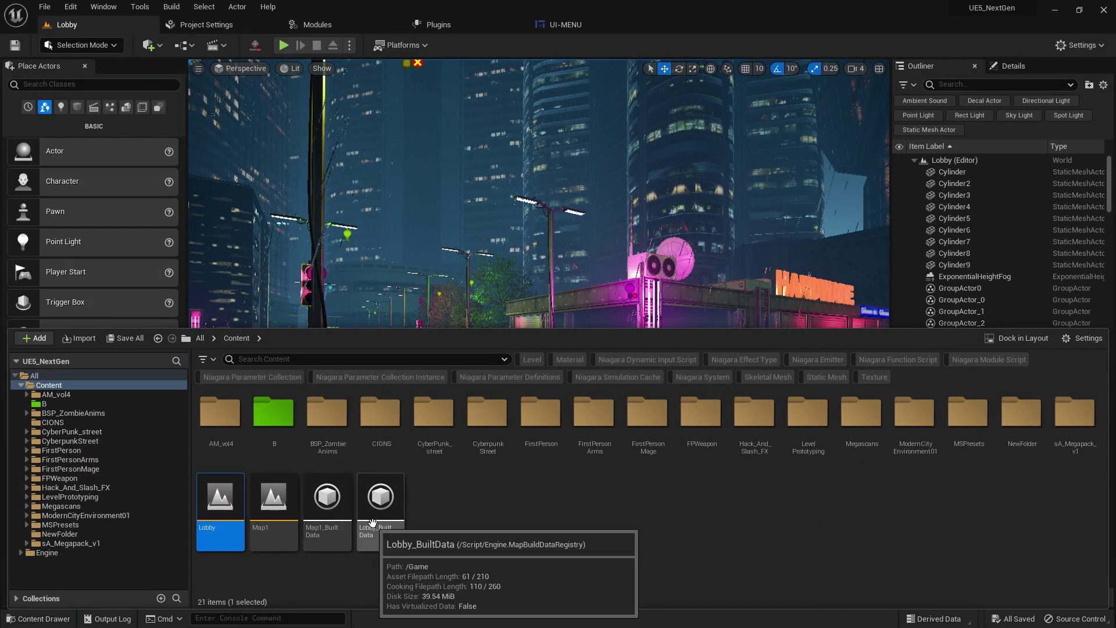
- In the project's Packaging settings, add two entries to the list of maps to include in a packaged build and assign Lobby.umap to the first
left_click(70, 7)
left_click(105, 178)
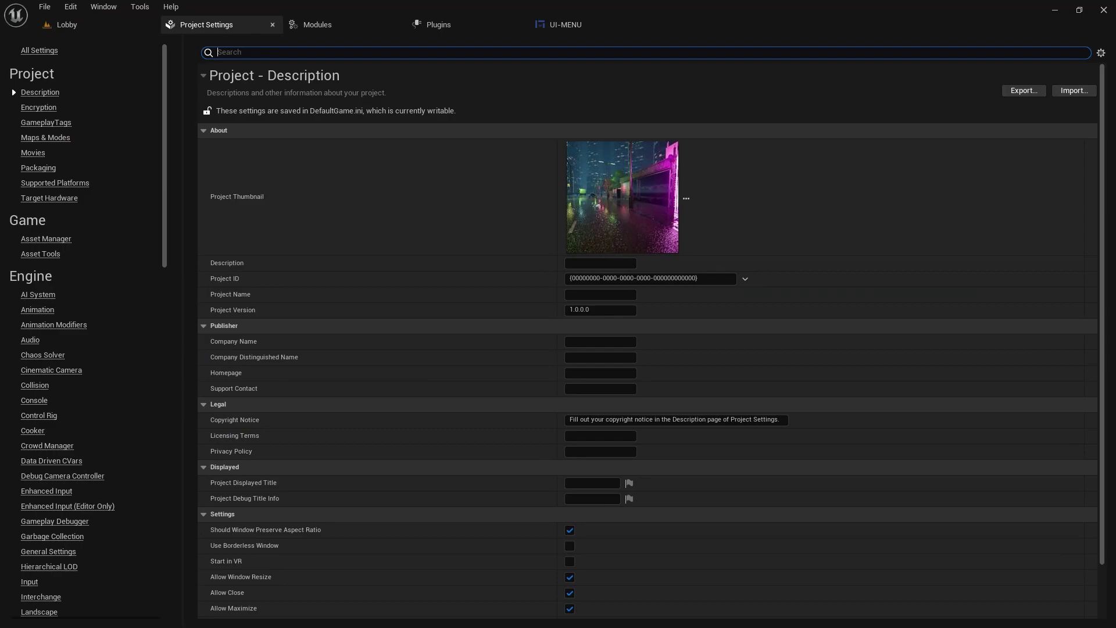
left_click_drag(170, 146, 141, 190)
scroll(142, 190, "up", 3)
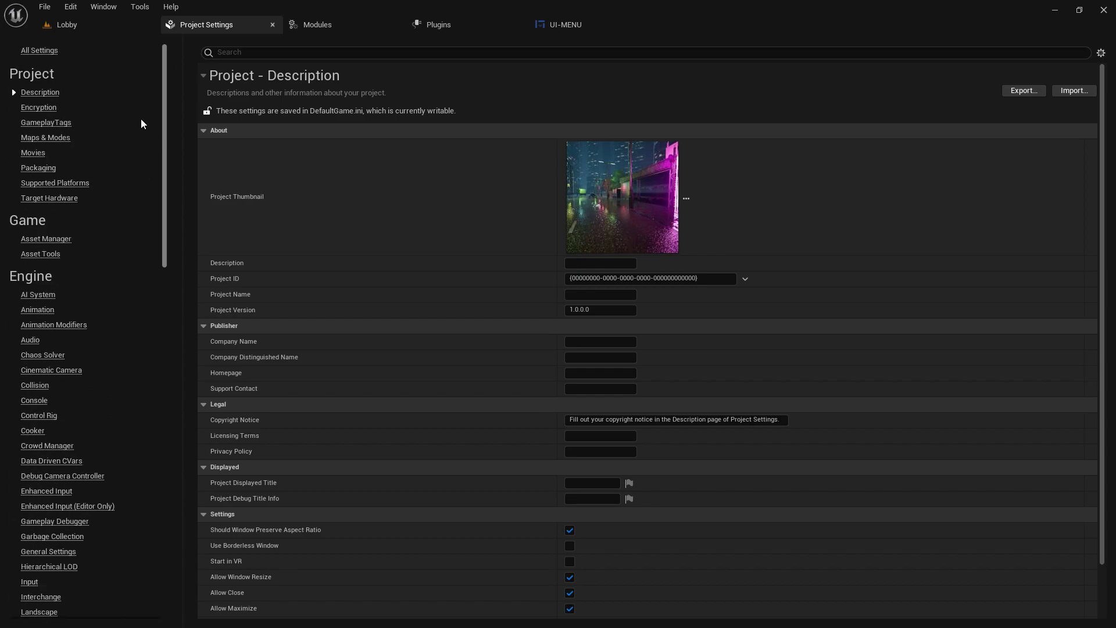
left_click(38, 168)
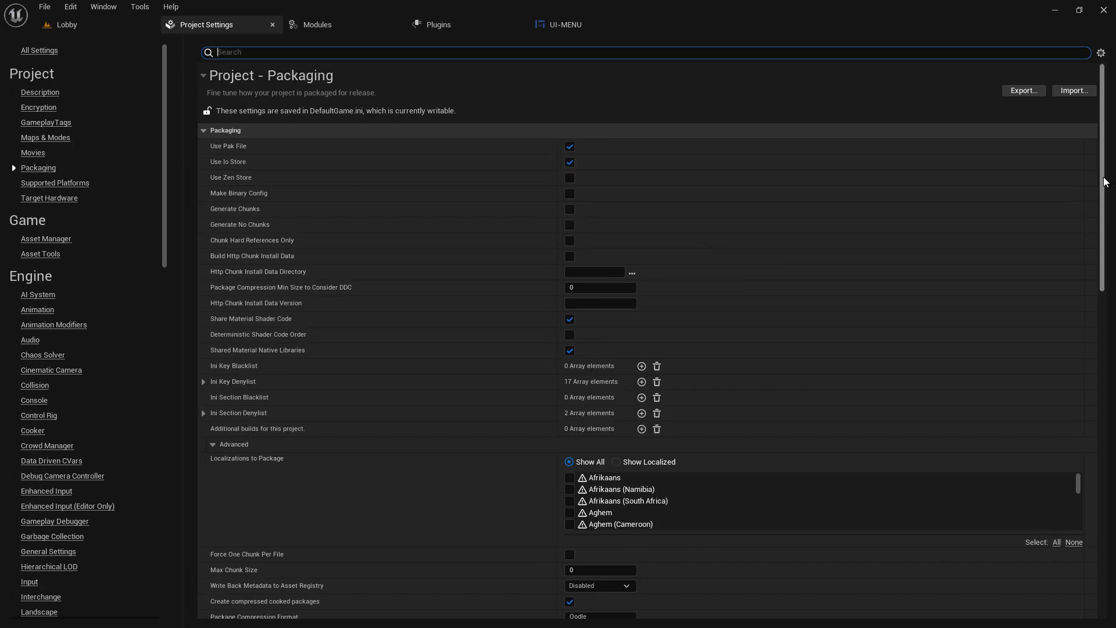
left_click_drag(1106, 182, 1105, 431)
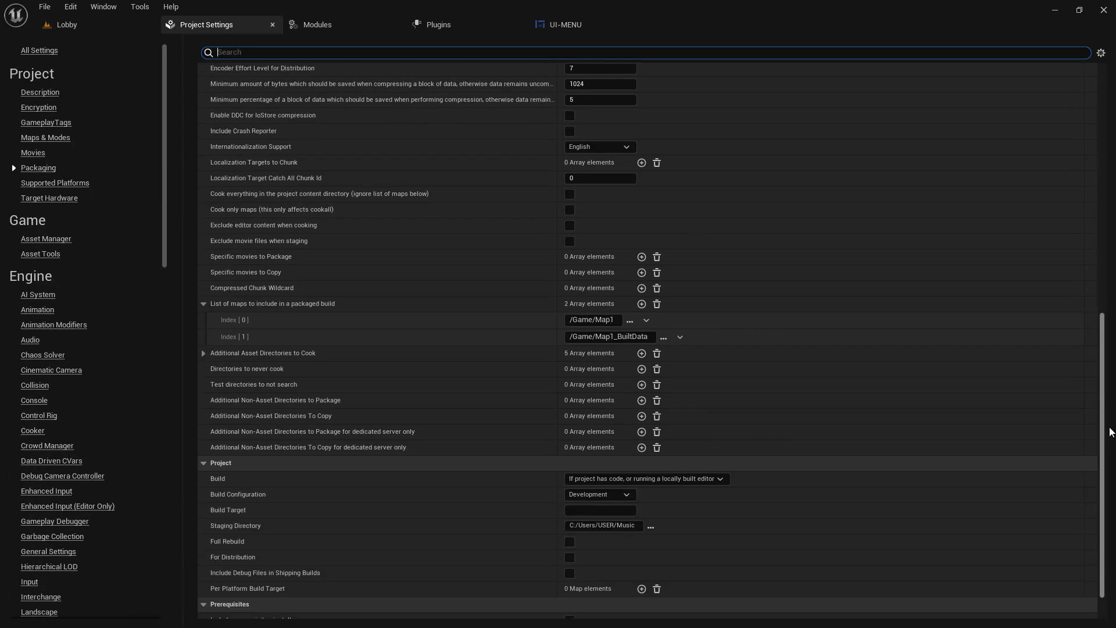
left_click(642, 305)
left_click(614, 351)
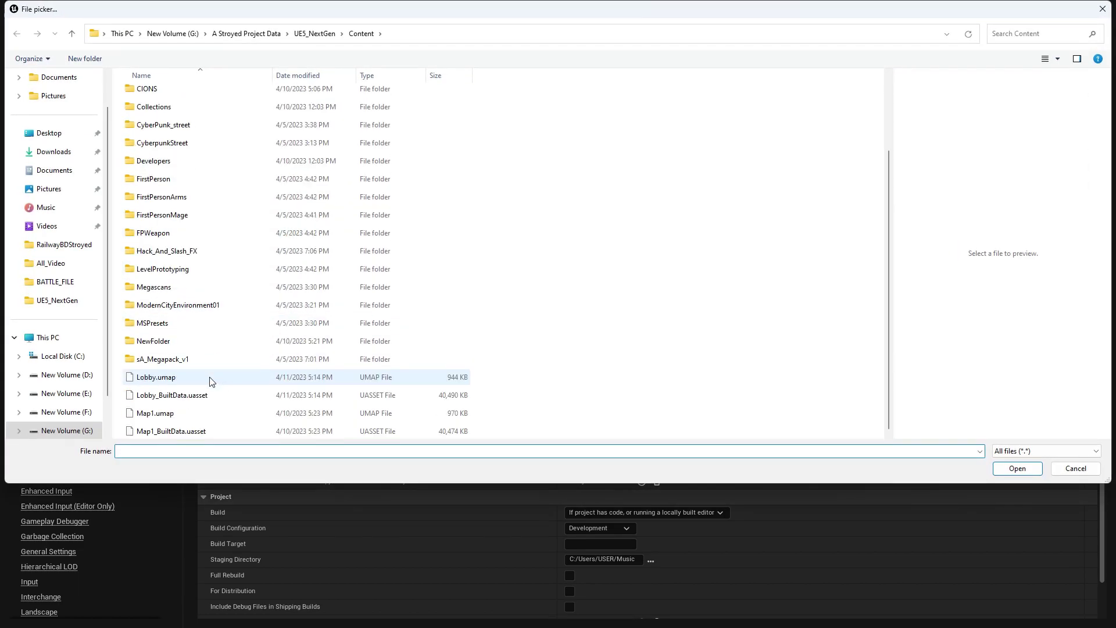
left_click(214, 414)
left_click(270, 381)
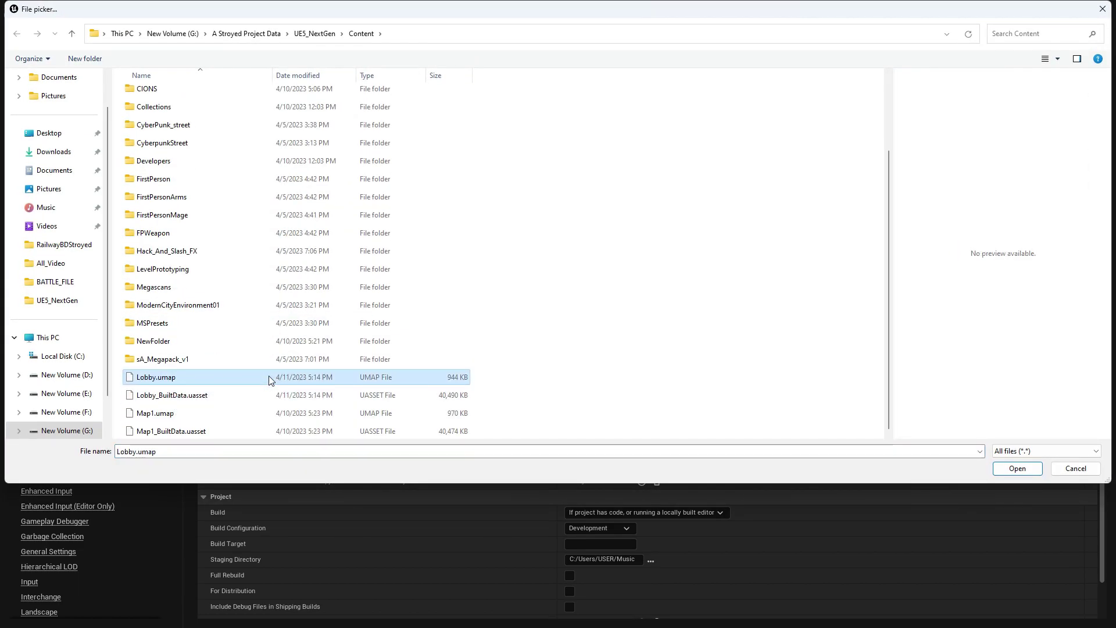
left_click(1017, 469)
- Assign Lobby_BuiltData.uasset to the remaining new entry in the list of maps to include
left_click(611, 371)
scroll(211, 428, "down", 1)
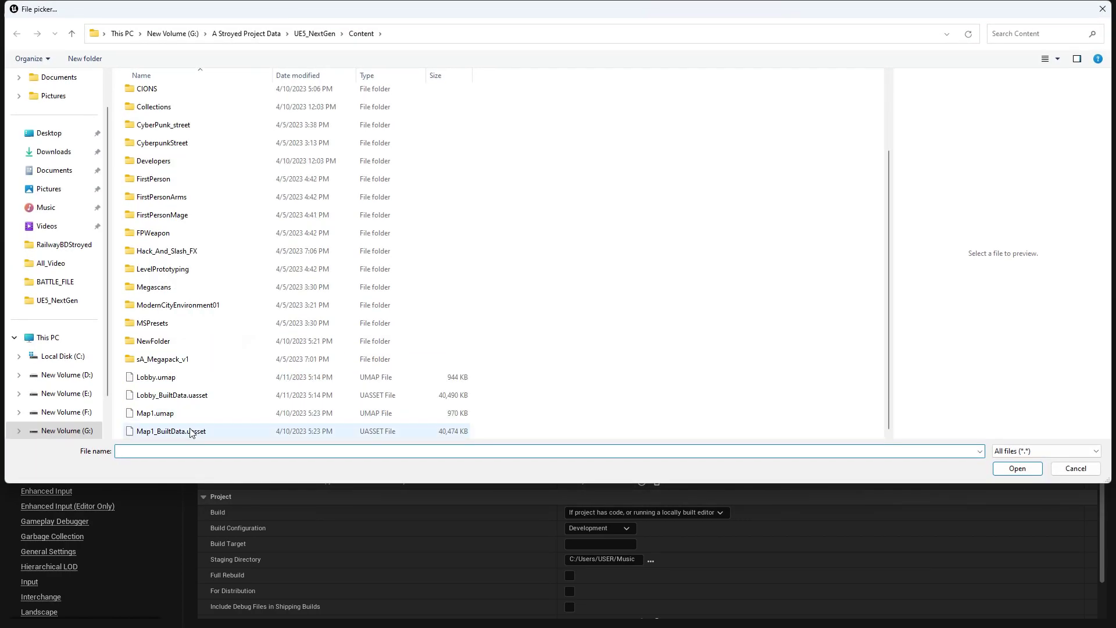
scroll(180, 387, "up", 2)
scroll(195, 424, "down", 1)
left_click(179, 438)
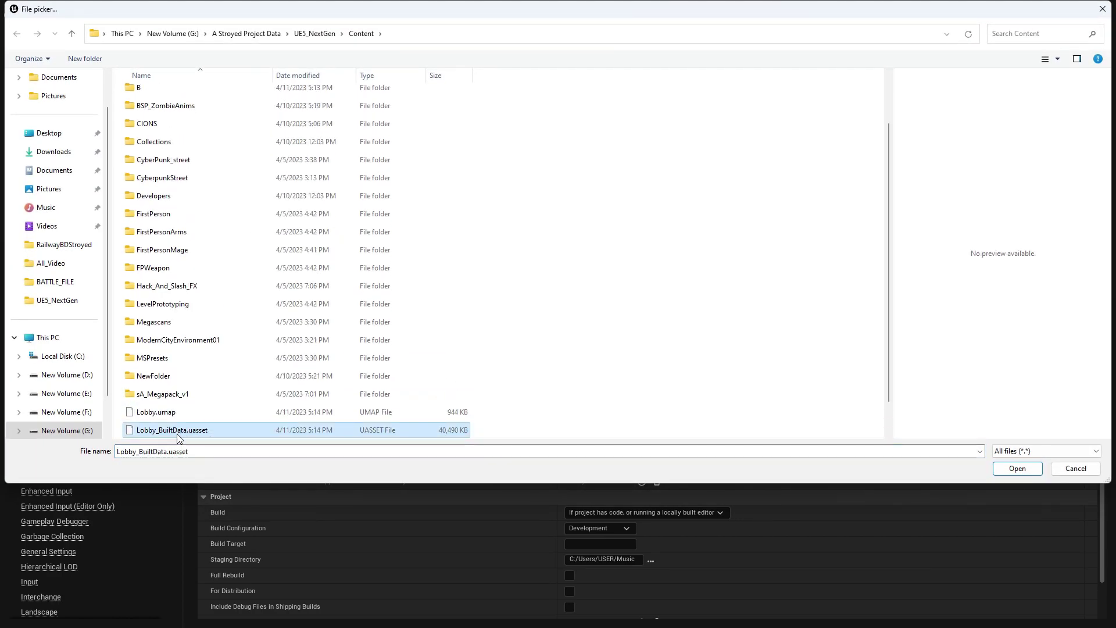
left_click(999, 465)
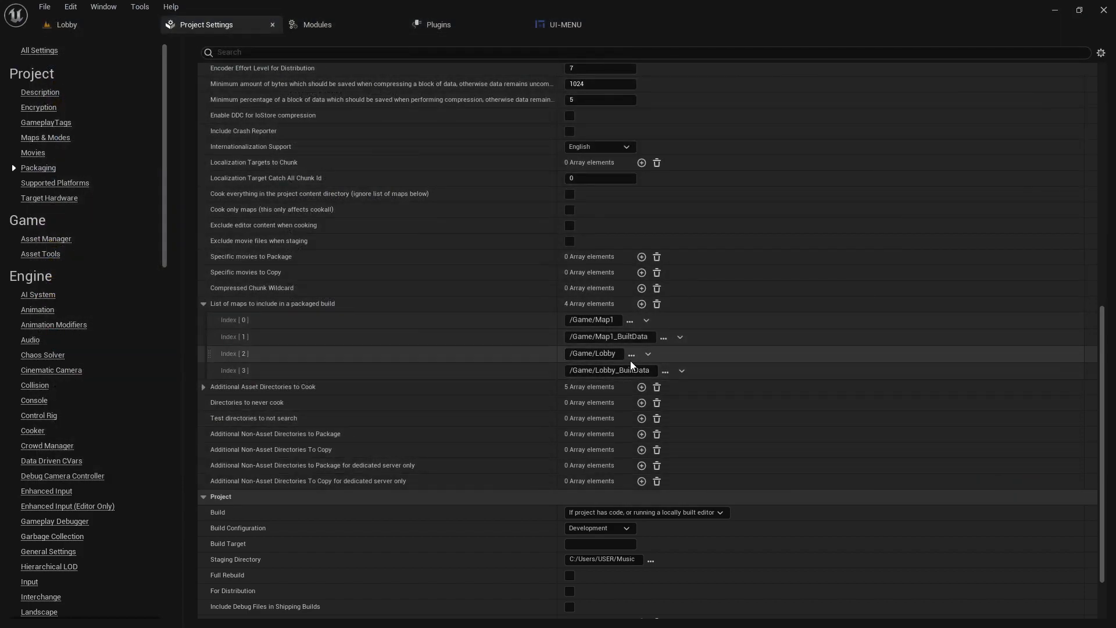
- Play the Lobby level full screen, start the game with PLAY, test moving, looking and firing in the map, and stop the session
left_click(67, 24)
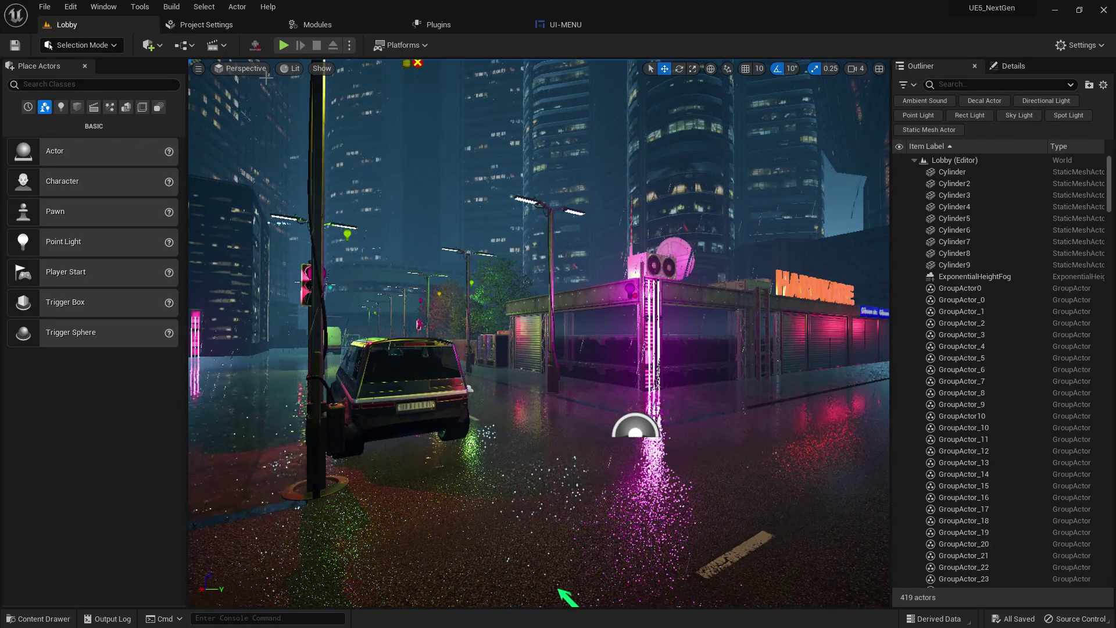
key("F11")
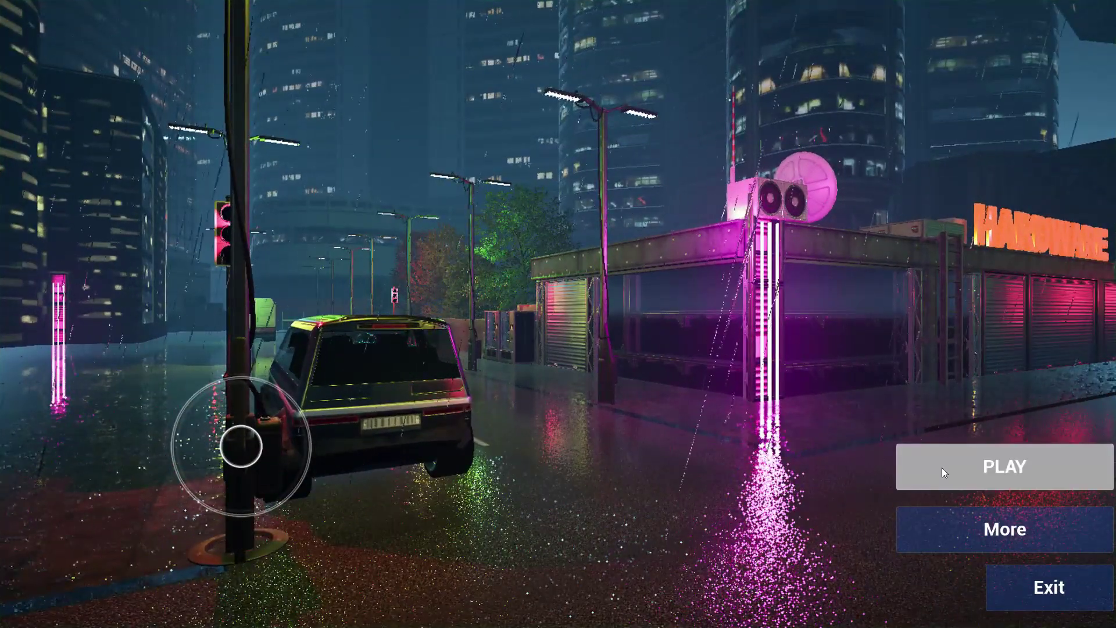
left_click(942, 465)
mouse_move(620, 338)
left_mouse_down()
mouse_move(699, 360)
mouse_move(626, 371)
mouse_move(624, 347)
mouse_move(640, 341)
left_mouse_up()
key("s")
left_click(929, 346)
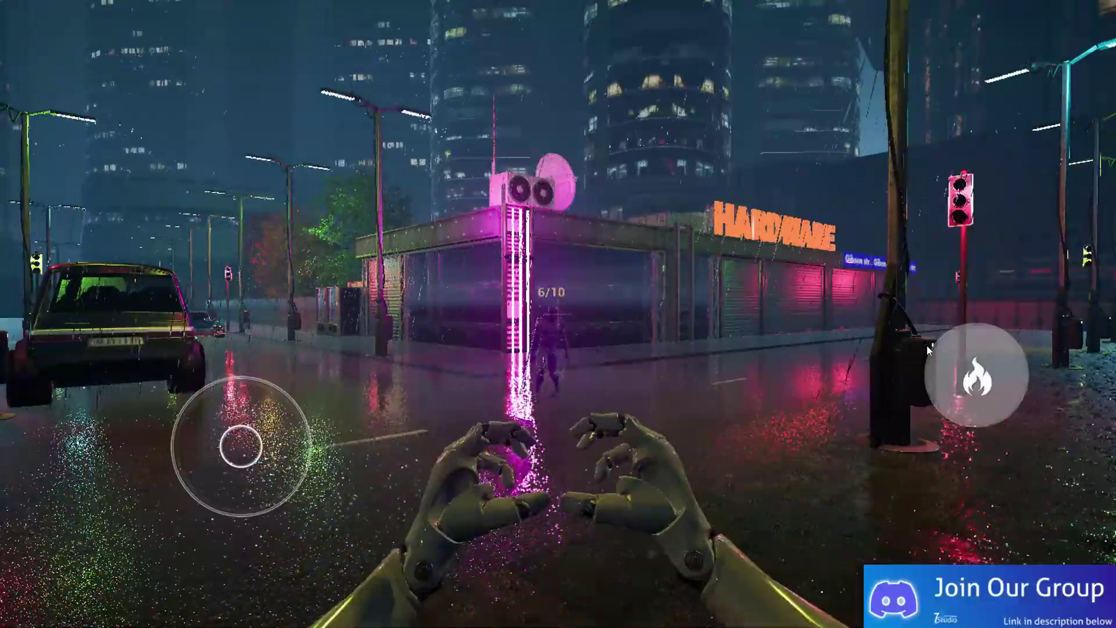
key("s")
key("a")
left_click_drag(747, 342, 817, 347)
key("Escape")
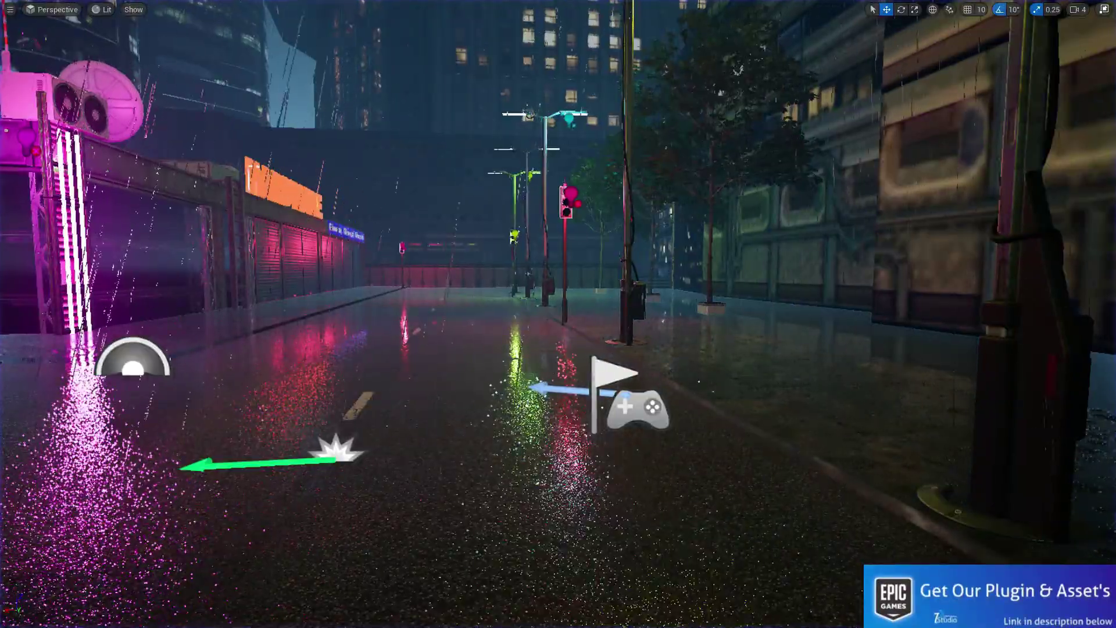
- Select the Player Start, restore the normal editor layout and save the Lobby level
left_click(640, 405)
right_click_drag(686, 347, 634, 250)
key("F11")
right_click_drag(687, 326, 687, 326)
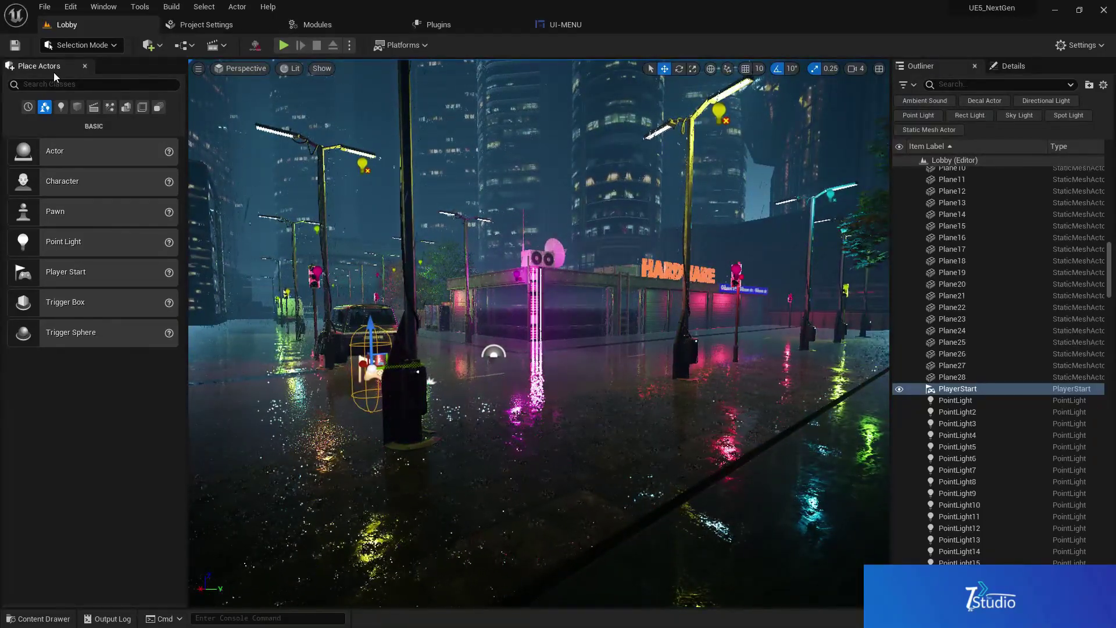
left_click(15, 45)
left_click(38, 618)
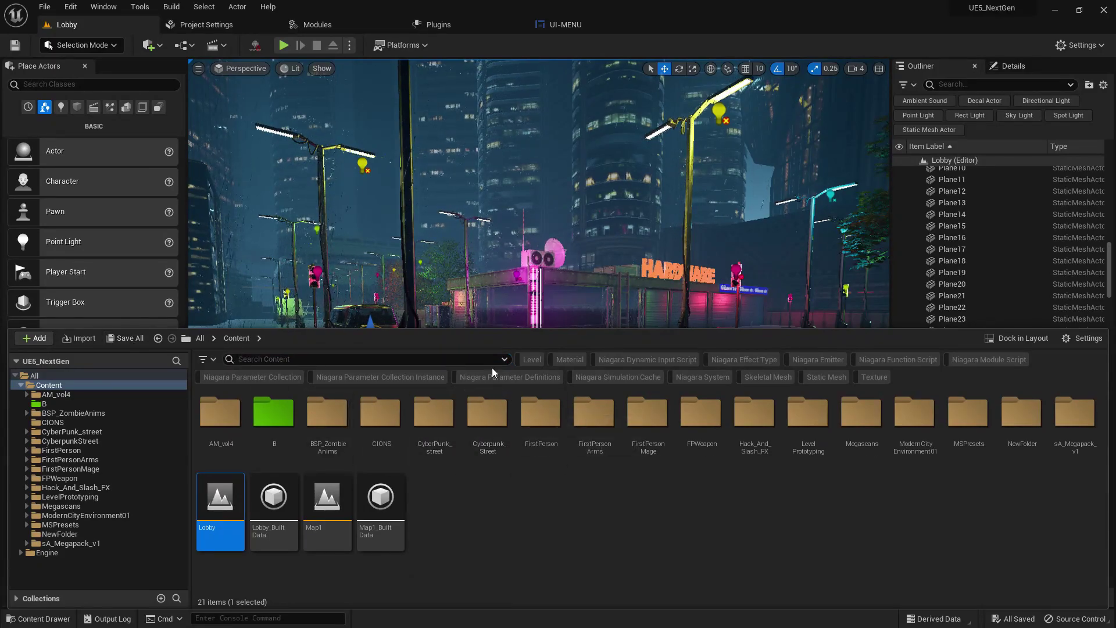
mouse_move(462, 291)
right_mouse_down()
mouse_move(439, 293)
mouse_move(441, 319)
mouse_move(462, 299)
right_mouse_up()
key("a")
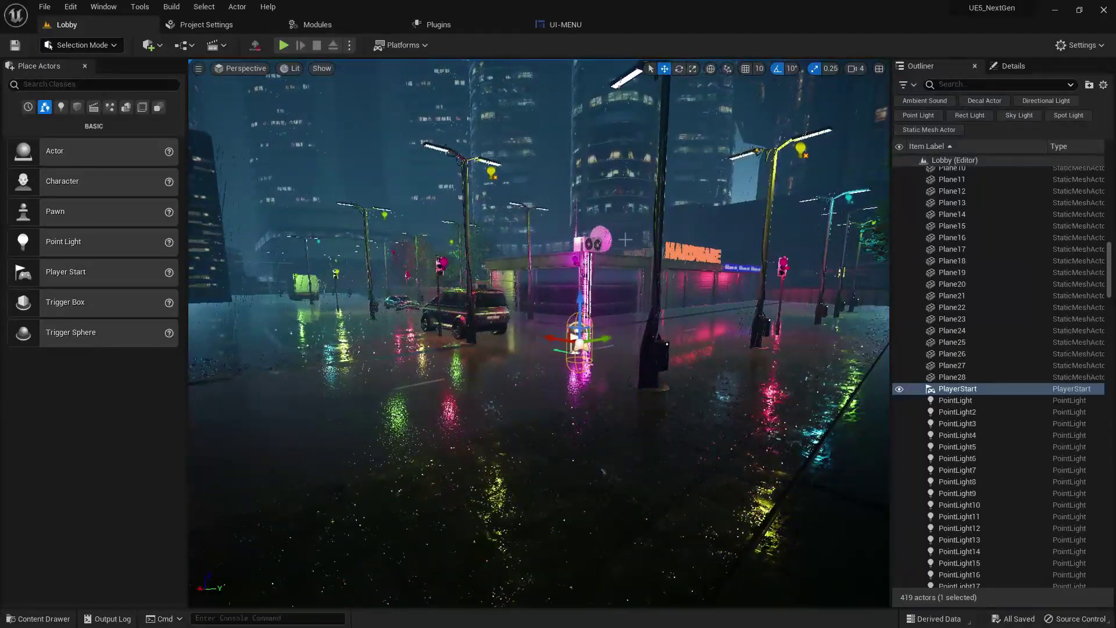